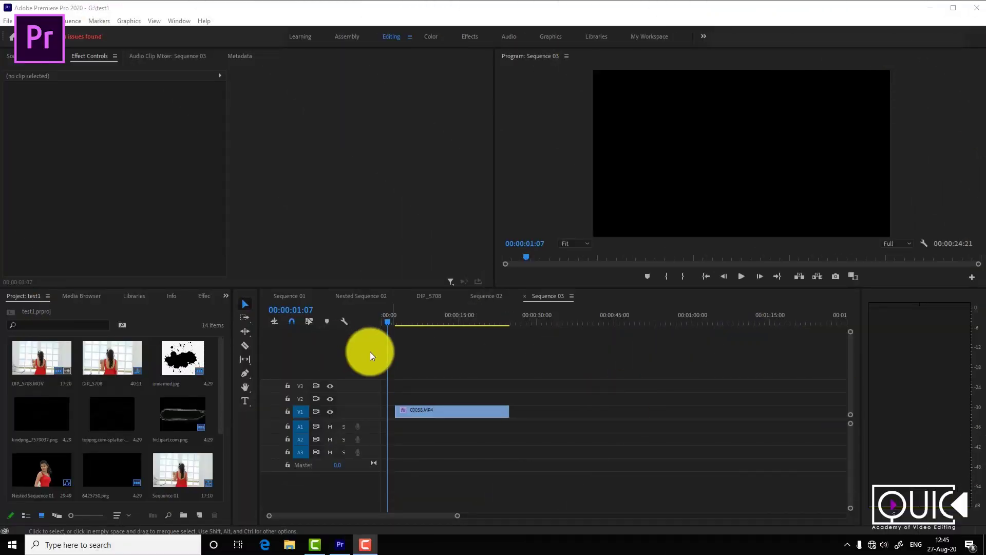
Scrub C0058.MP4 on the zoomed timeline to 00:00:14:12, where the man faces the camera
left_click(402, 319)
left_click_drag(412, 323, 419, 319)
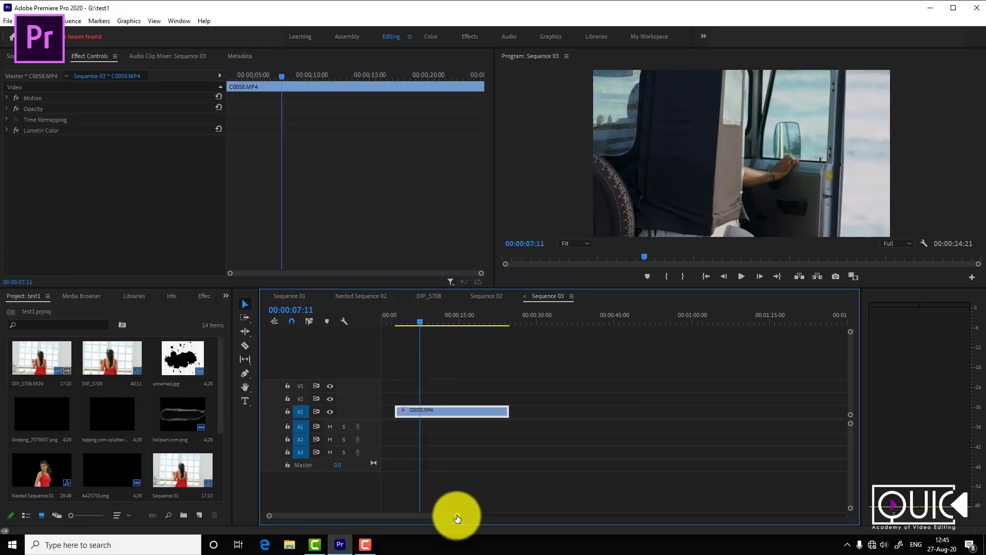
left_click_drag(457, 515, 435, 515)
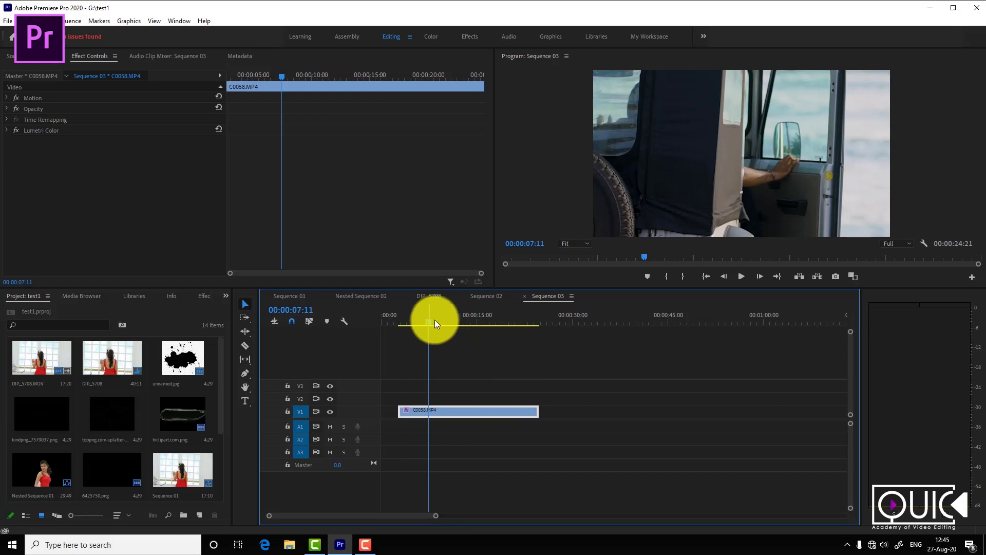
left_click_drag(434, 319, 473, 326)
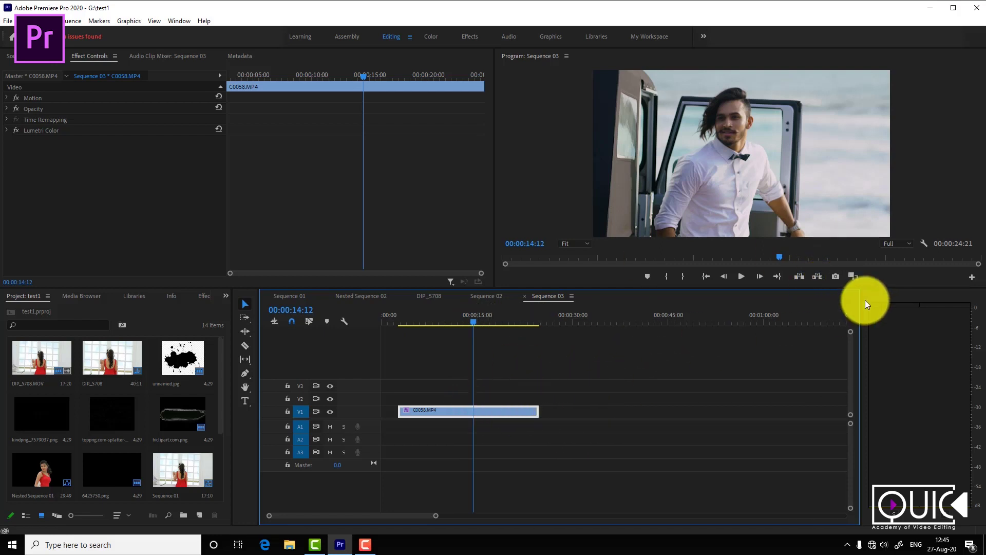
Export the 00:00:14:12 frame as an imported still, place it on V2 at the playhead, and zoom in
left_click(834, 277)
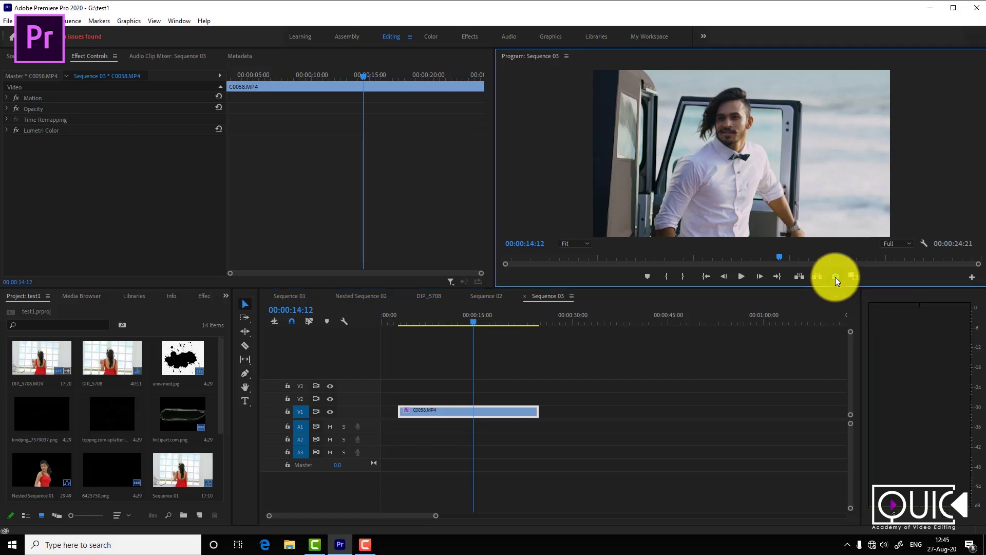
left_click(531, 313)
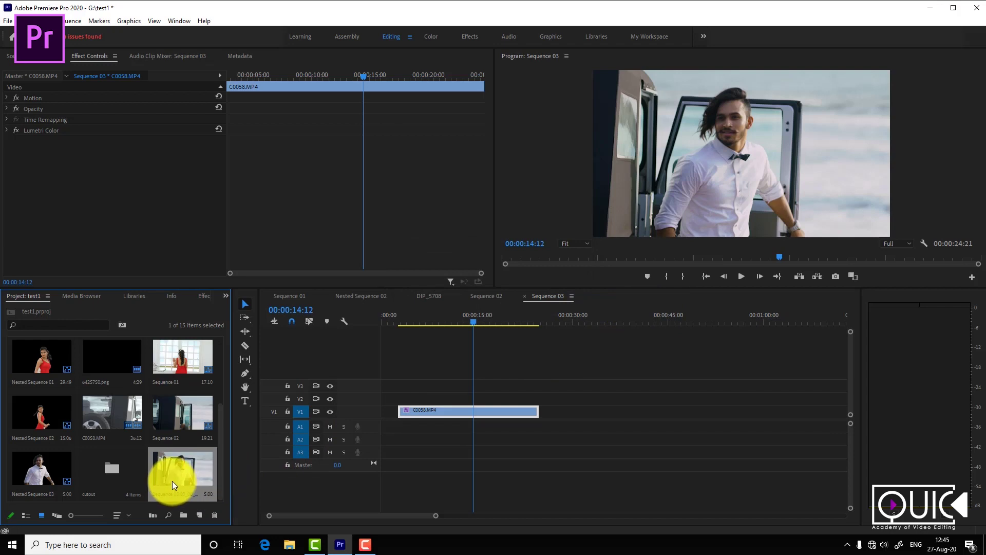
left_click_drag(182, 470, 473, 399)
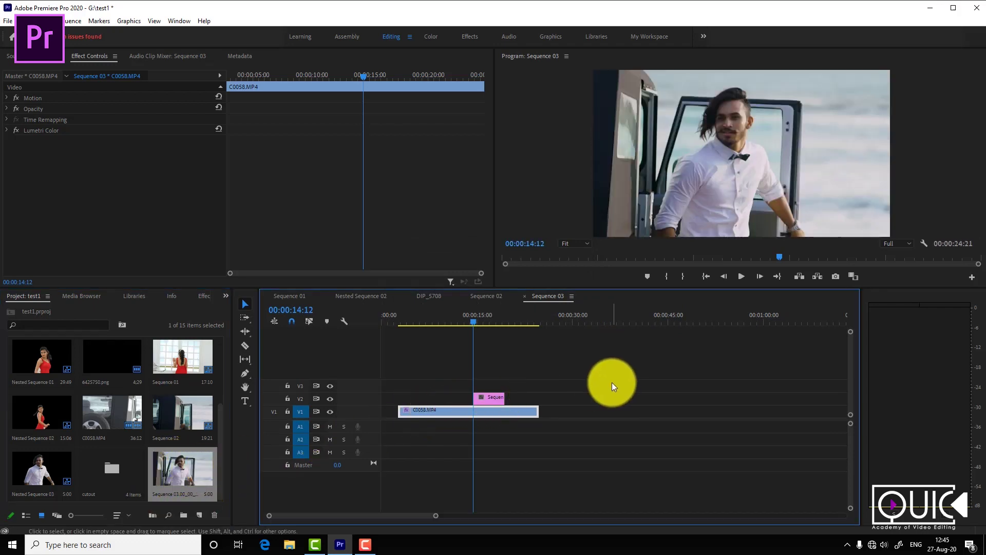
key("=")
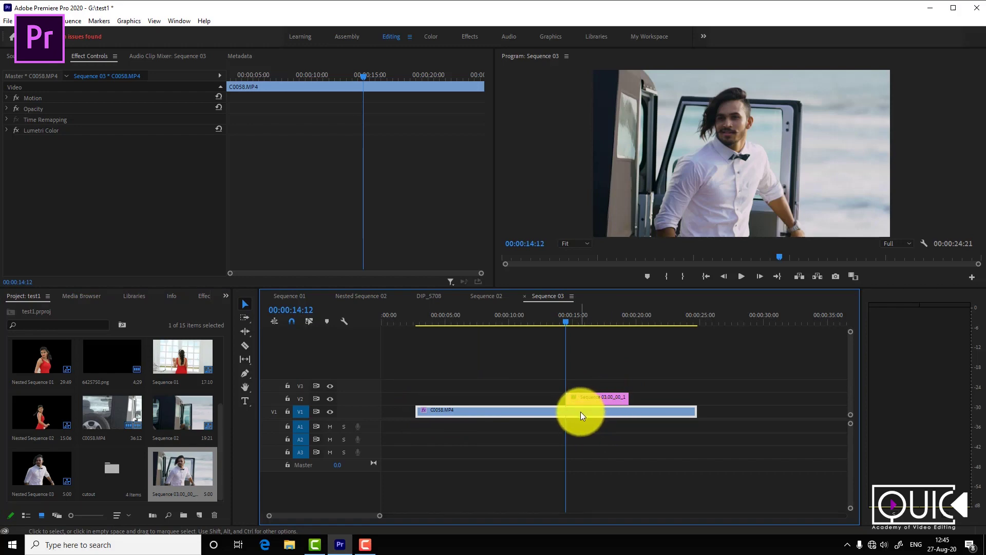
Split C0058.MP4 at the playhead and move the second piece five seconds later, then review it
key("c")
left_click(569, 413)
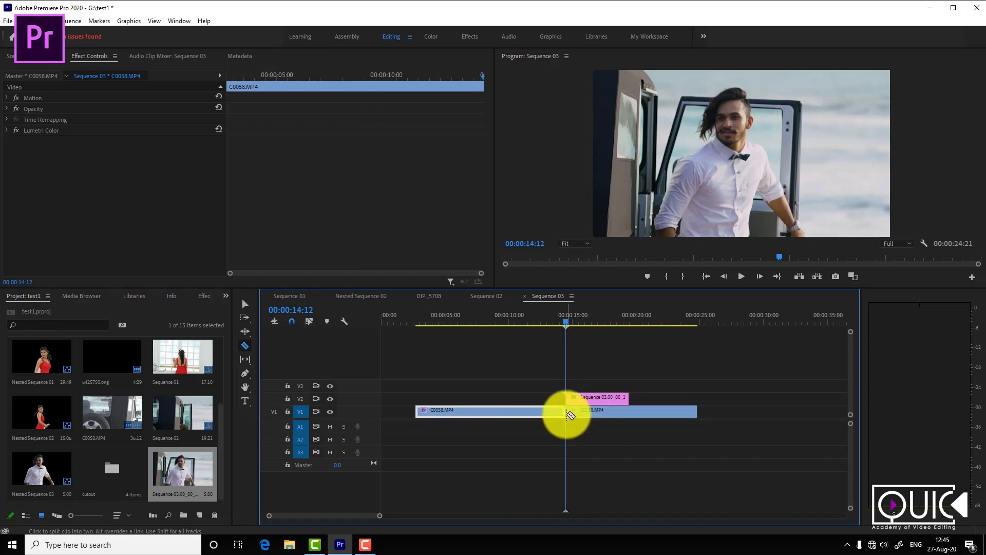
key("v")
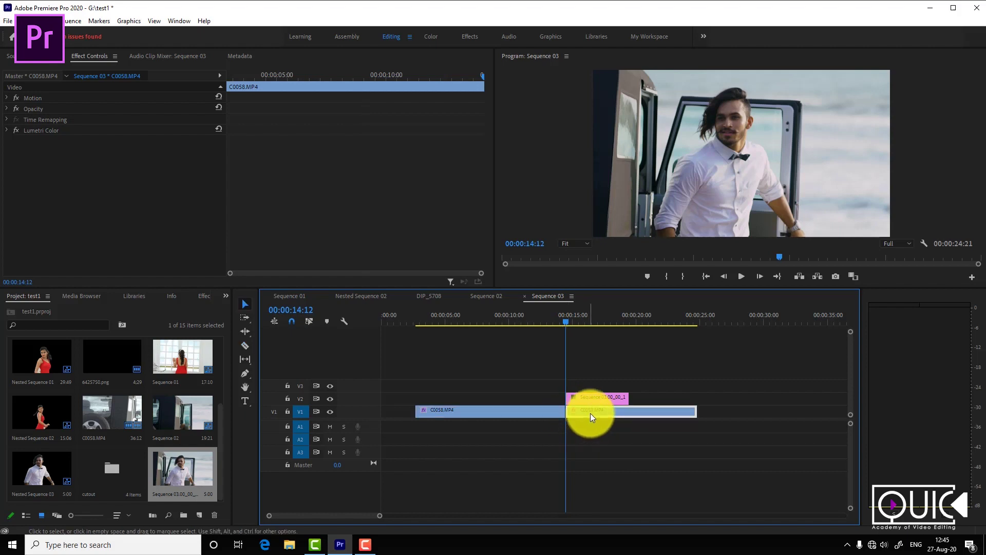
left_click_drag(590, 414, 650, 412)
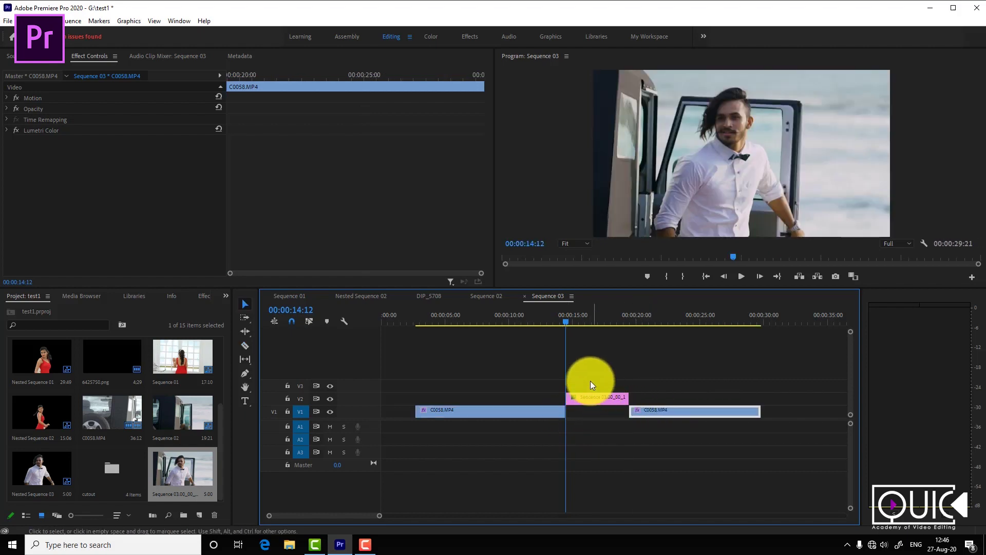
left_click(531, 342)
key("space")
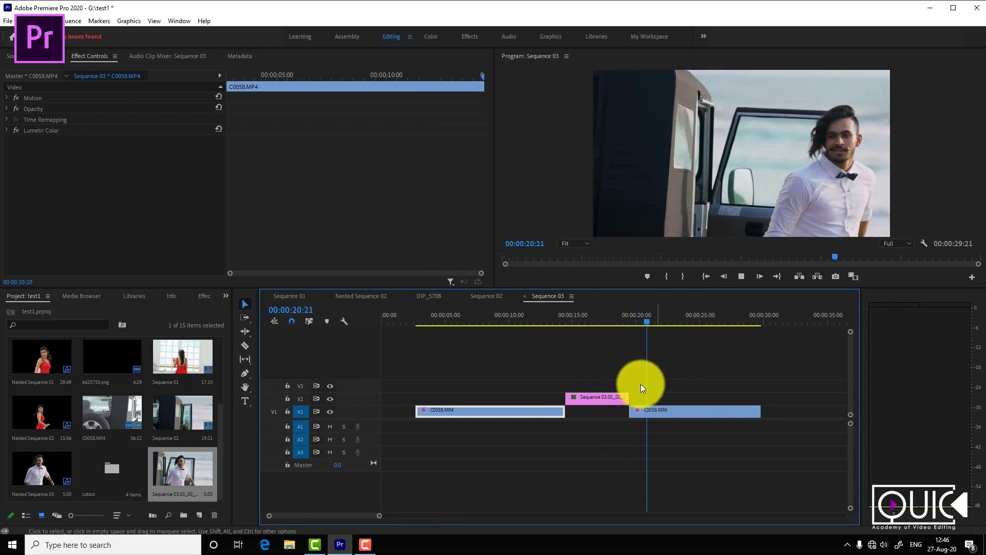
left_click(590, 318)
Copy the V2 still into the V1 gap, hide track V1, and reselect the V2 still
left_click(591, 396)
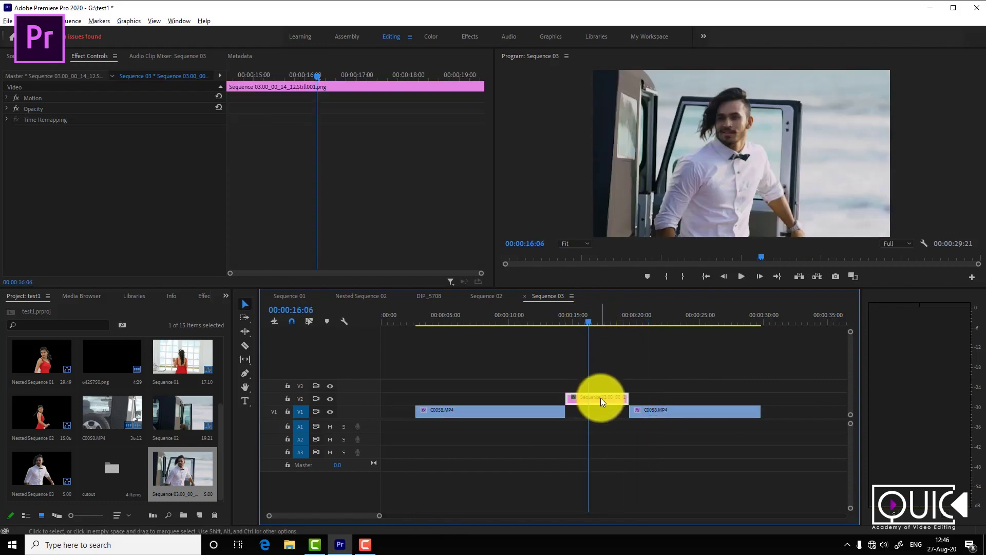
left_click_drag(601, 399, 616, 410)
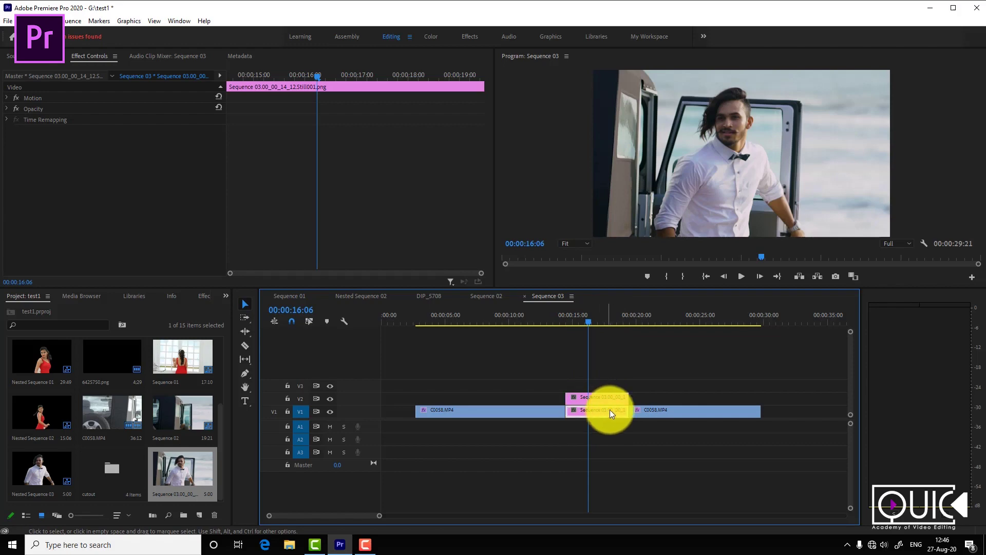
left_click(330, 411)
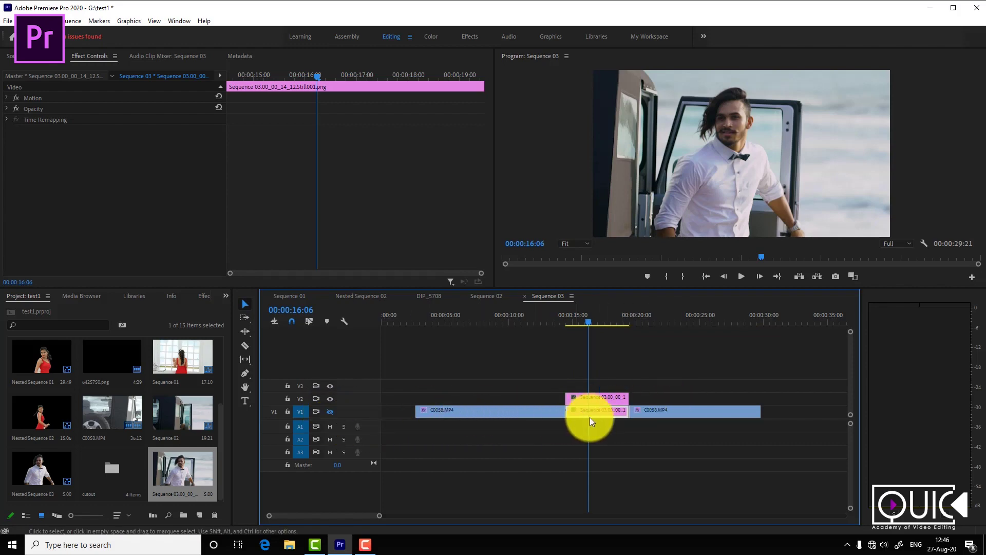
left_click_drag(356, 514, 360, 515)
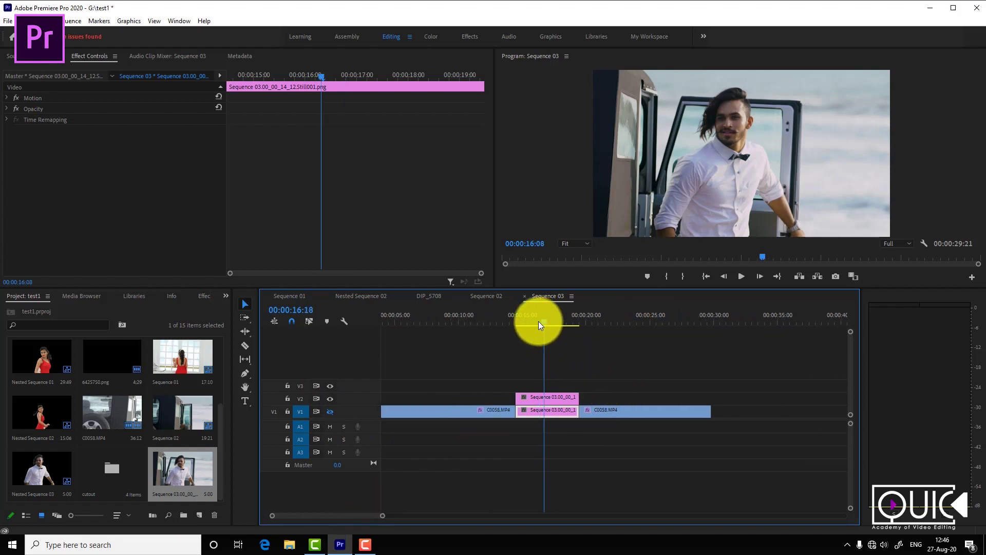
left_click_drag(543, 322, 537, 321)
left_click(551, 399)
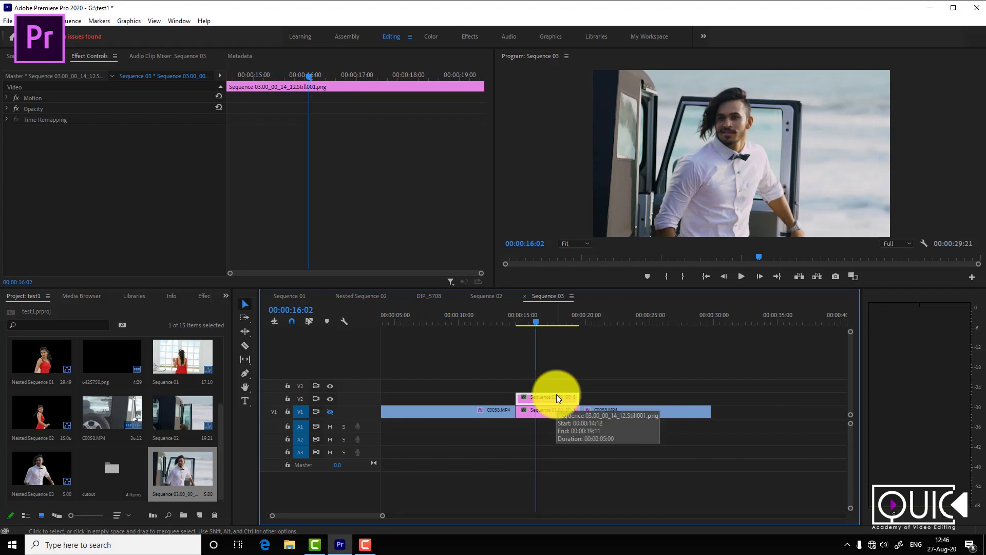
Add a free-draw pen mask to the V2 still's Opacity in Effect Controls
left_click(91, 56)
left_click(33, 109)
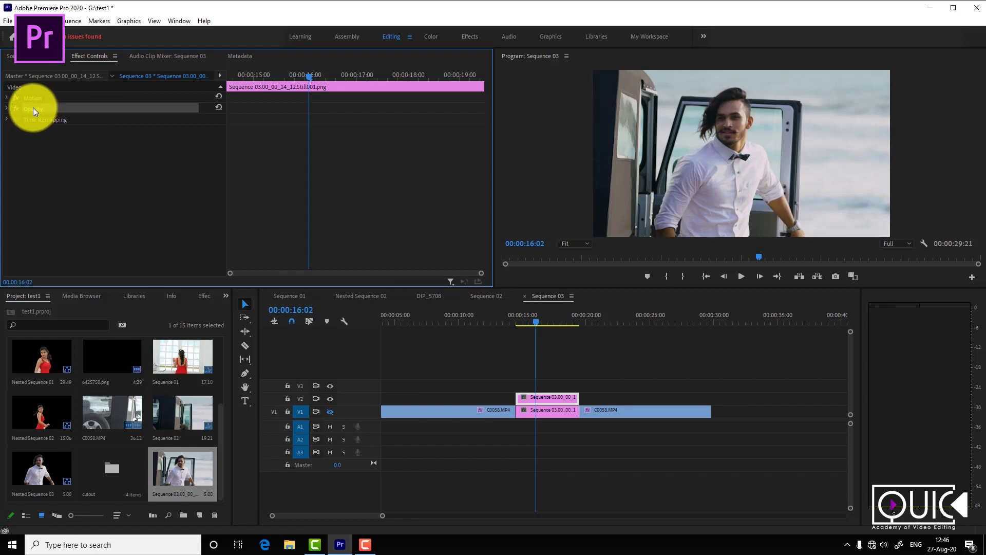
left_click(6, 107)
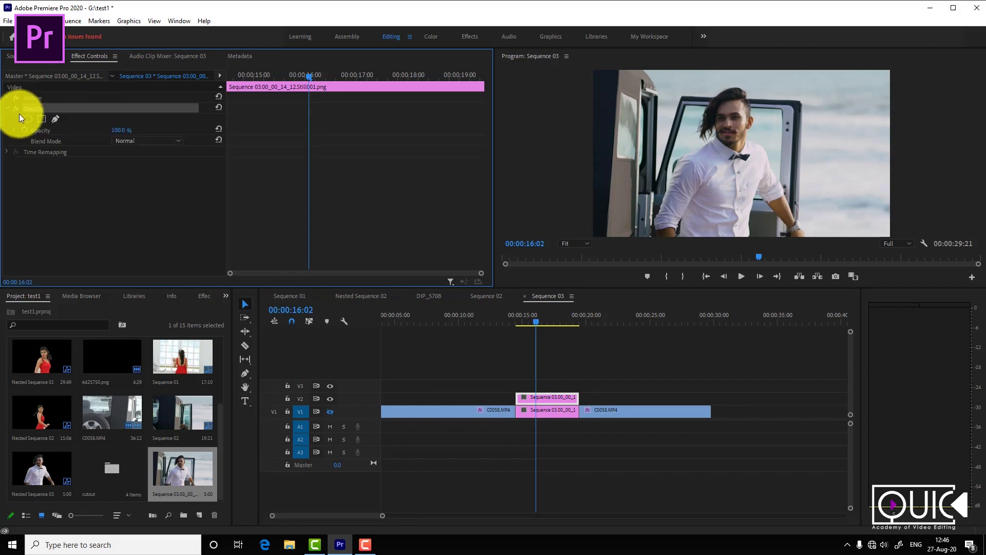
left_click(54, 121)
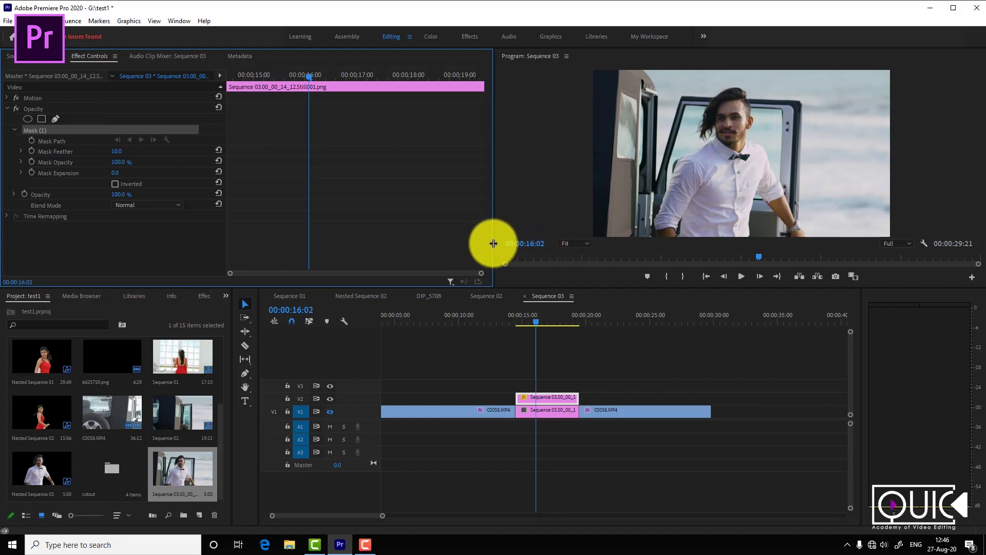
Enlarge the Program monitor and set its zoom to 150%
left_click_drag(493, 243, 378, 264)
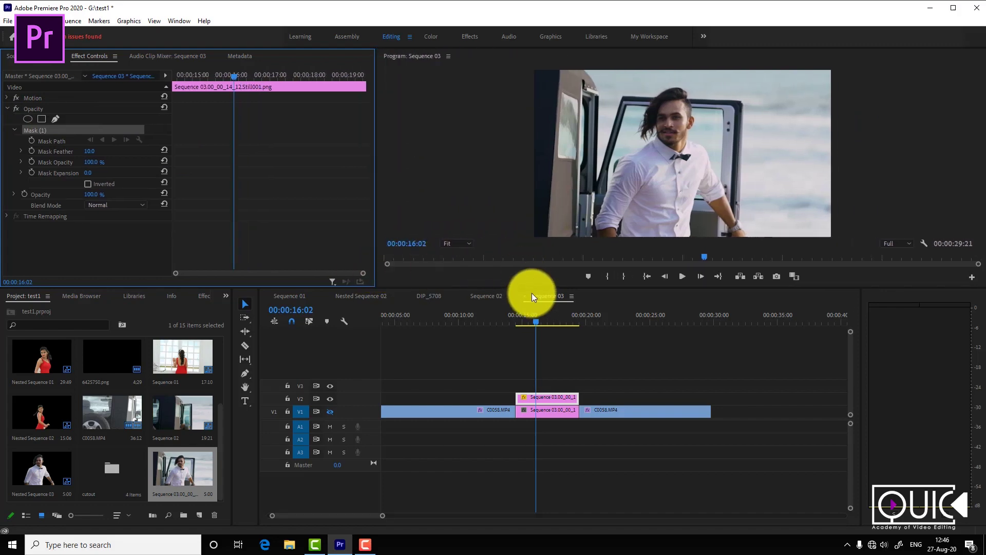
left_click_drag(531, 288, 533, 350)
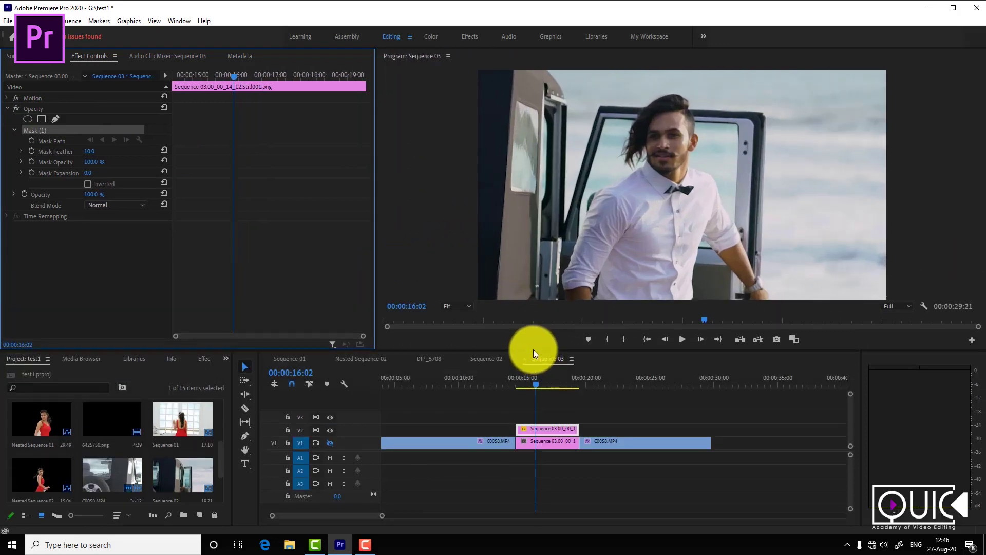
left_click(463, 306)
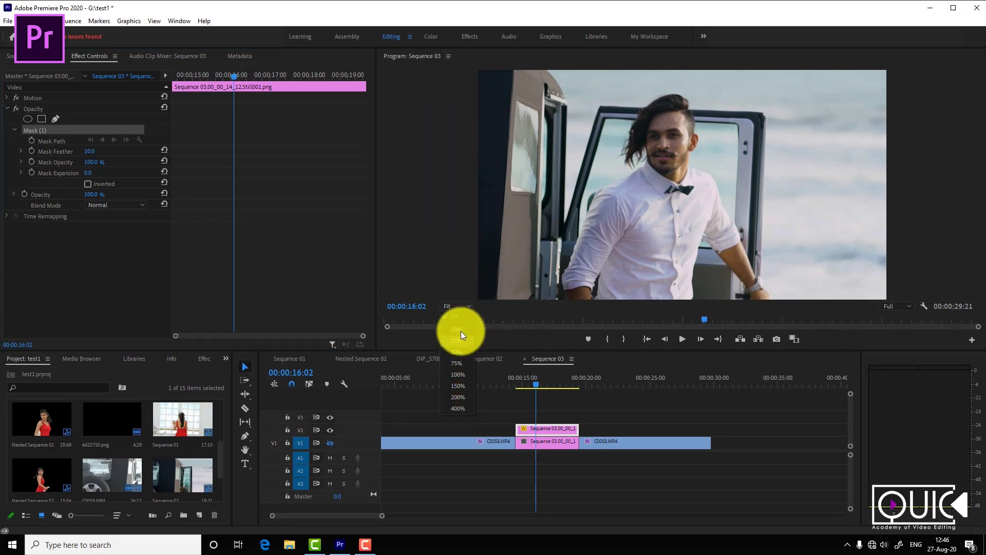
left_click(458, 385)
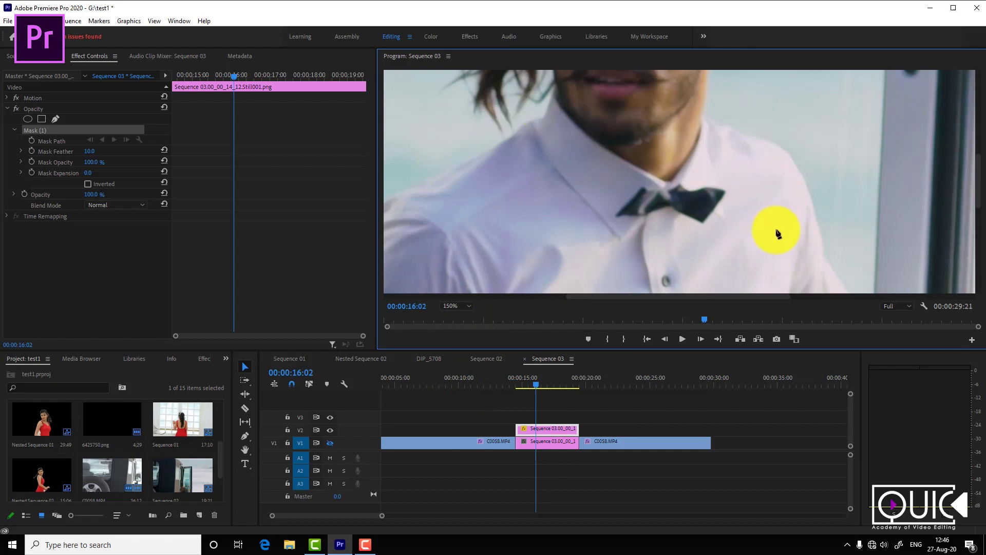
Step back two frames and trace mask points from below the ear, down the neck and shoulder
left_click_drag(977, 193, 980, 277)
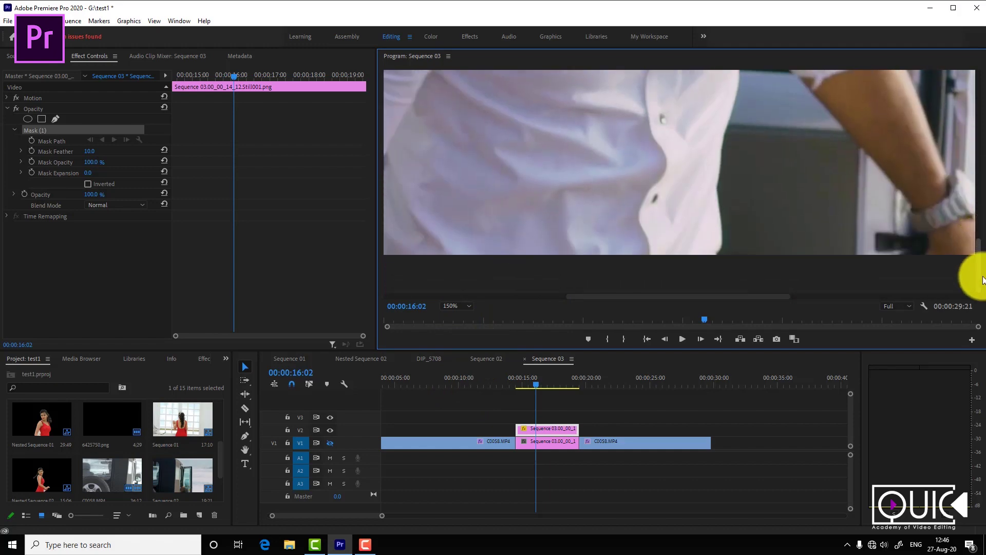
mouse_move(744, 296)
left_mouse_down()
mouse_move(585, 296)
mouse_move(635, 295)
left_mouse_up()
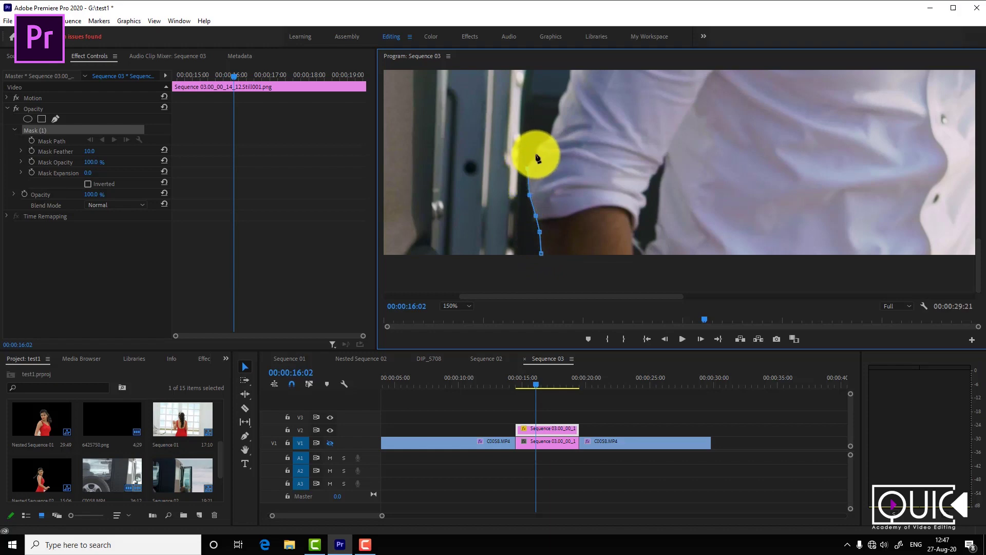
key("Left")
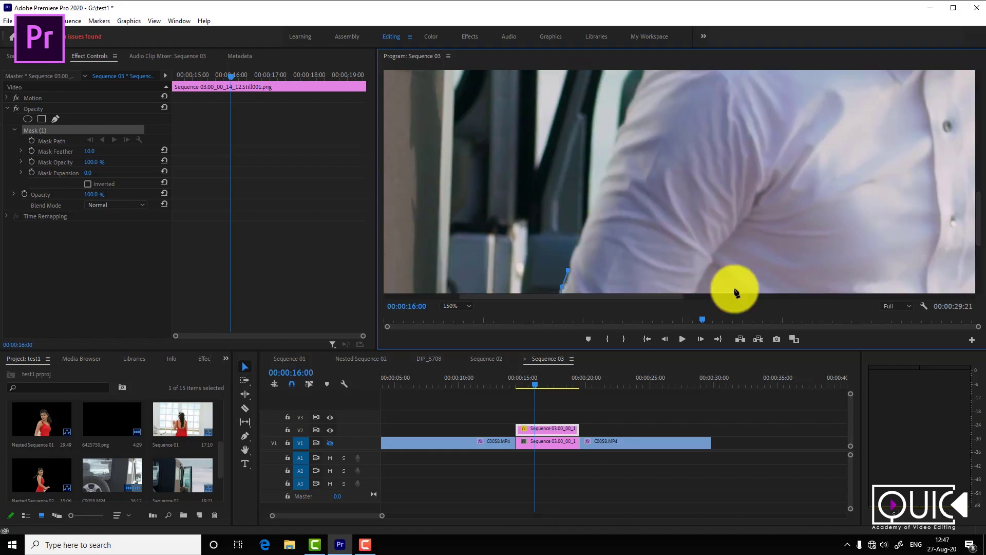
key("Left")
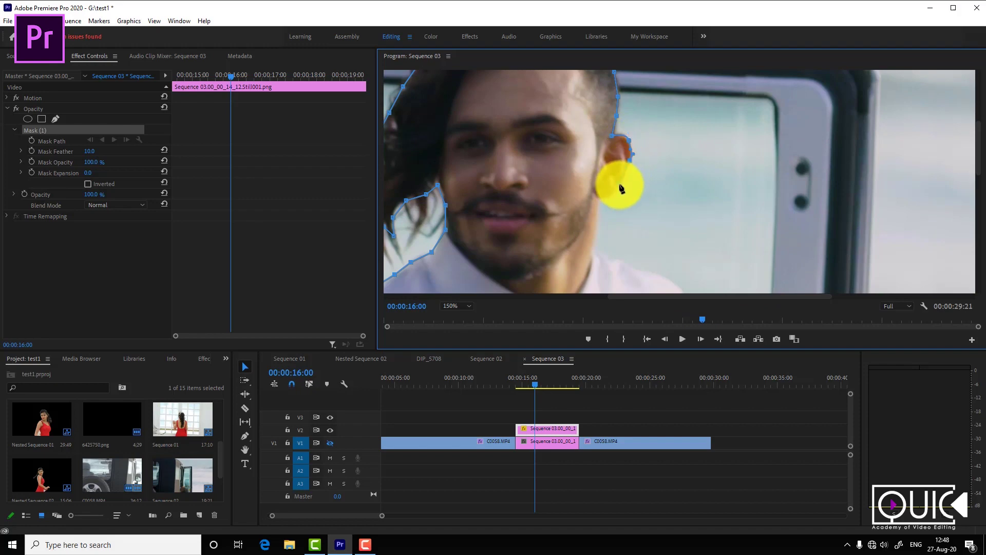
left_click(625, 181)
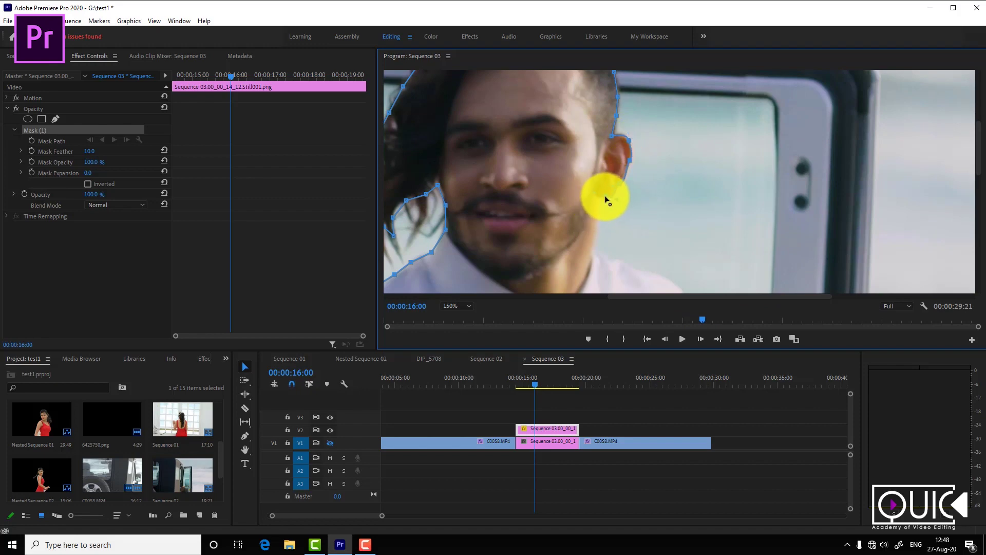
left_click(592, 242)
left_click(597, 226)
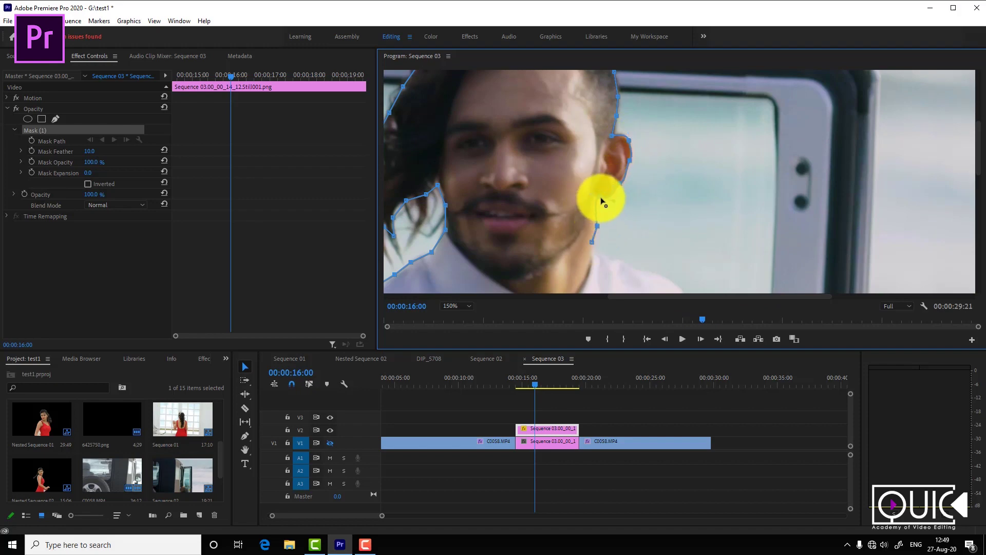
left_click(637, 271)
left_click_drag(979, 149, 979, 193)
left_click(688, 126)
left_click(703, 158)
left_click(710, 188)
left_click(715, 212)
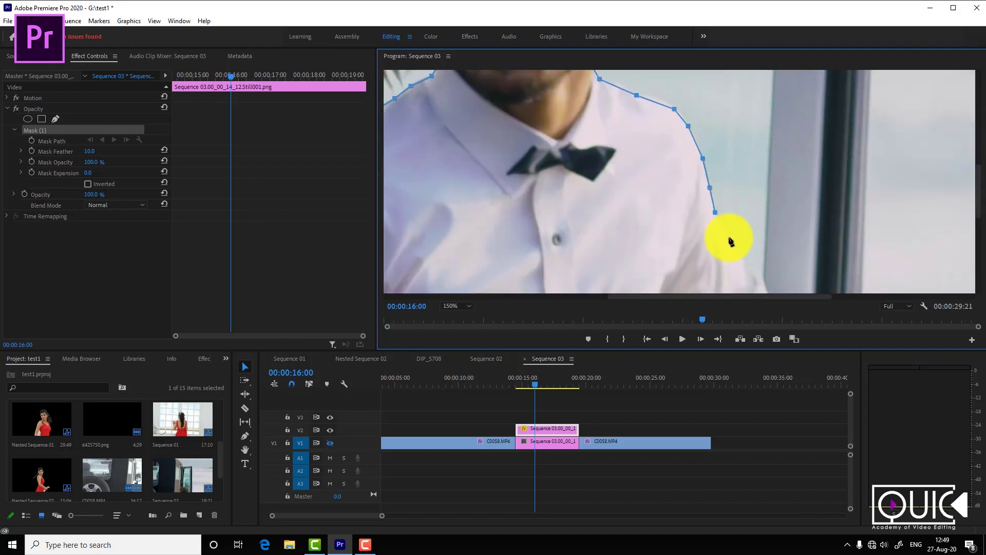
Continue the mask down the forearm and watch, up the arm and sleeve, and close it
scroll(962, 214, "right", 2)
scroll(962, 213, "down", 3)
scroll(969, 253, "down", 3)
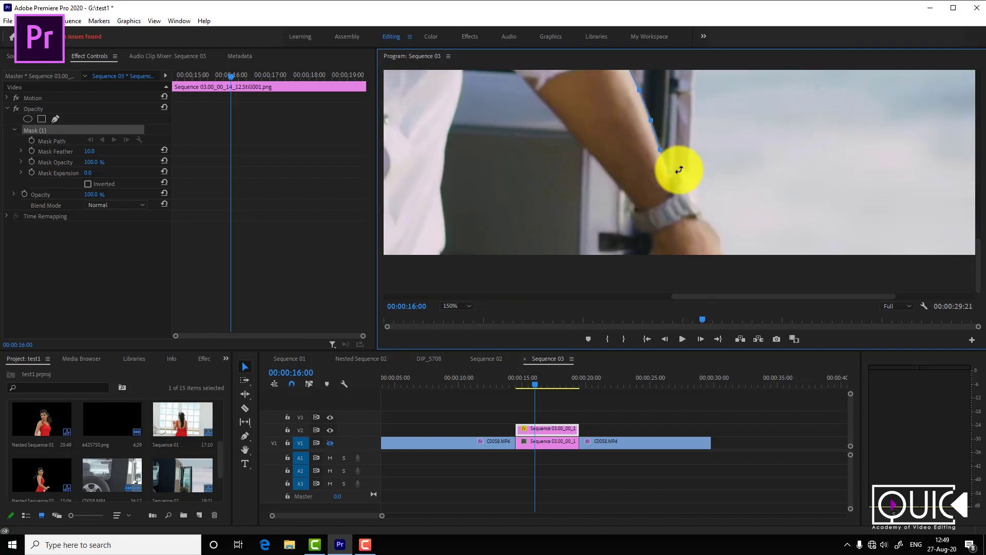
left_click(670, 171)
left_click(684, 167)
left_click(693, 181)
left_click(700, 199)
left_click(718, 232)
left_click(722, 254)
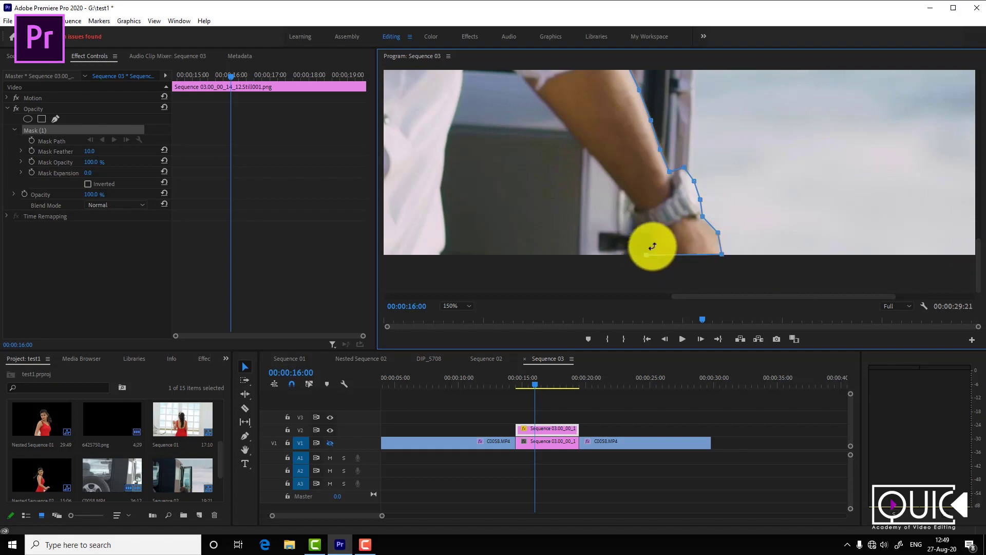
left_click(592, 155)
left_click(535, 93)
scroll(969, 257, "up", 3)
left_click(486, 112)
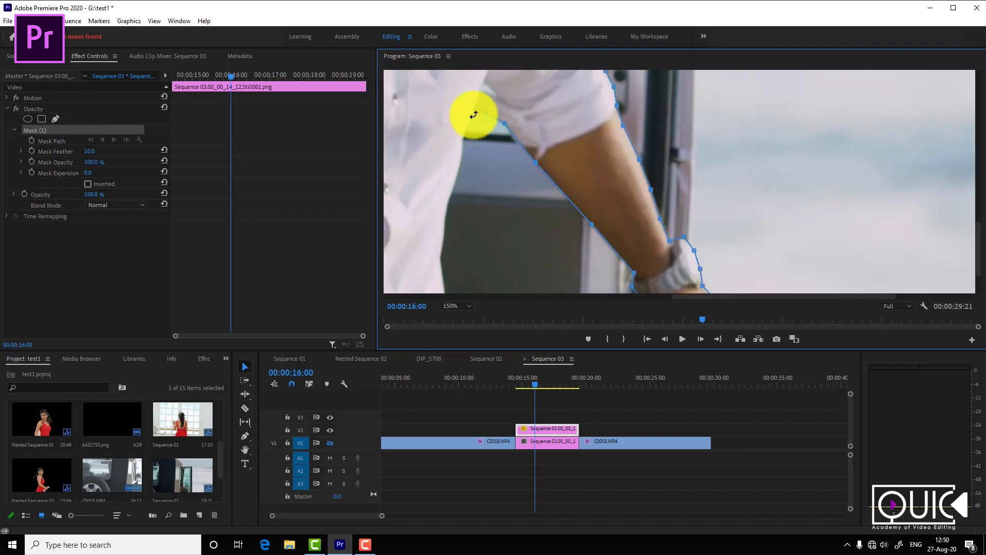
left_click(463, 140)
left_click(445, 212)
scroll(537, 296, "left", 3)
scroll(509, 258, "down", 2)
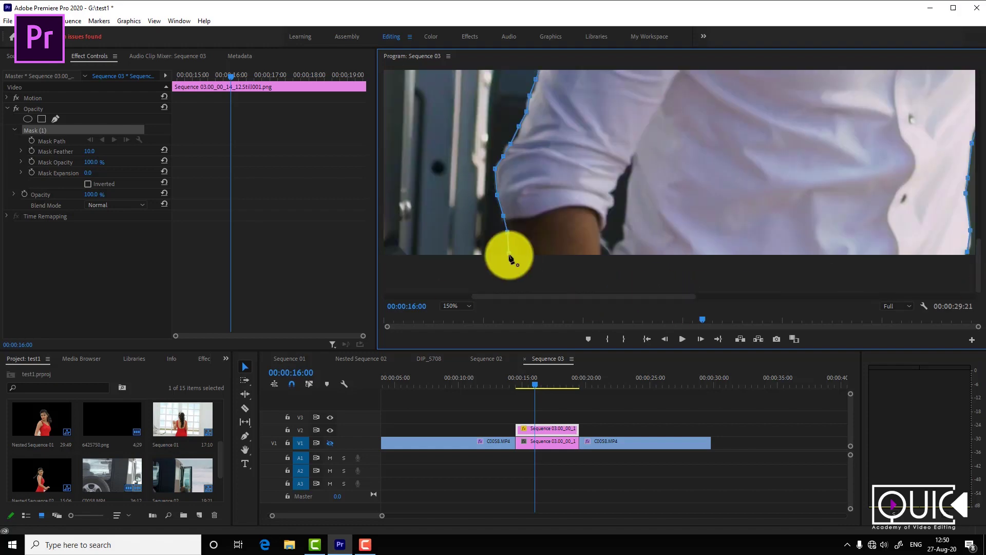
left_click(508, 253)
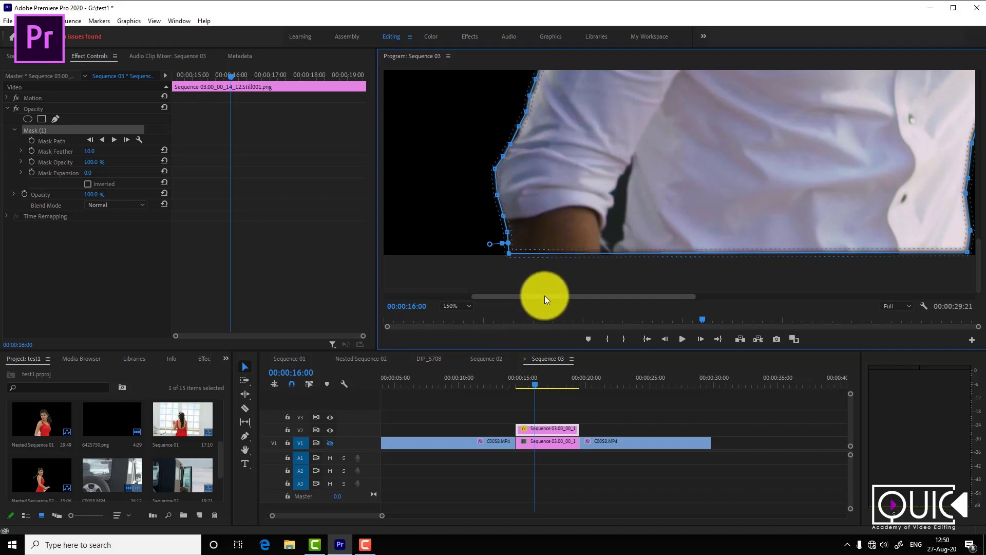
Set the preview to 25%, nest the masked V2 clip as Nested Sequence 04, and re-enable V1
left_click_drag(545, 295, 591, 294)
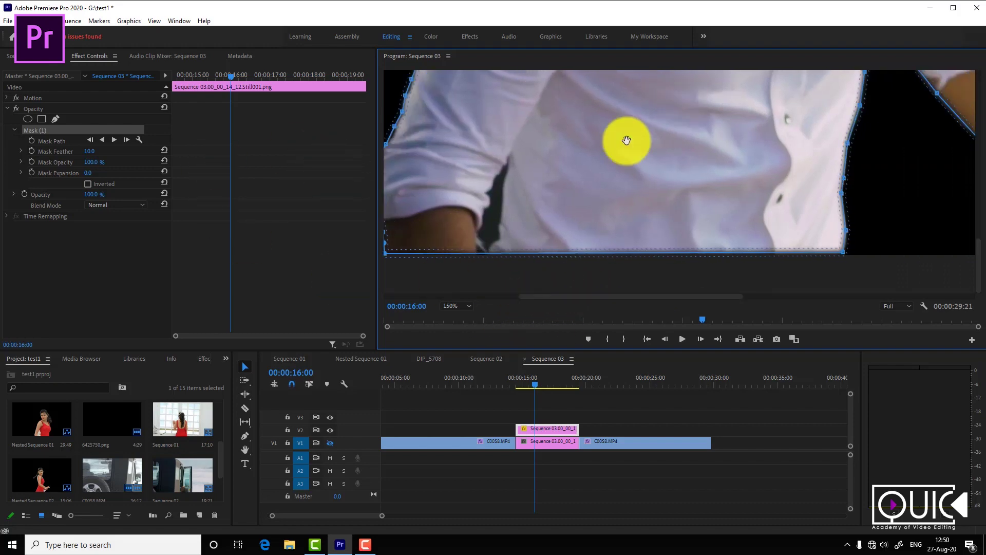
left_click(468, 306)
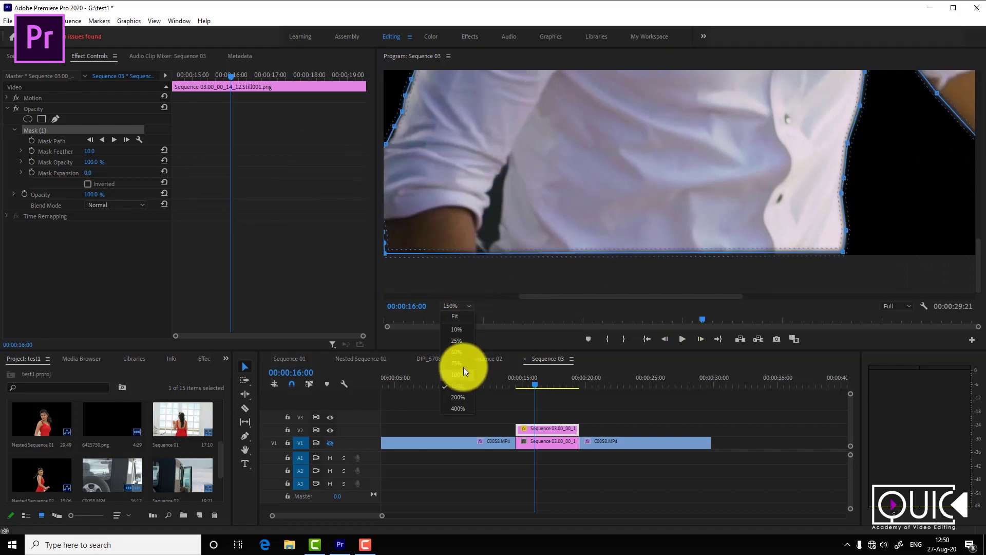
left_click(458, 340)
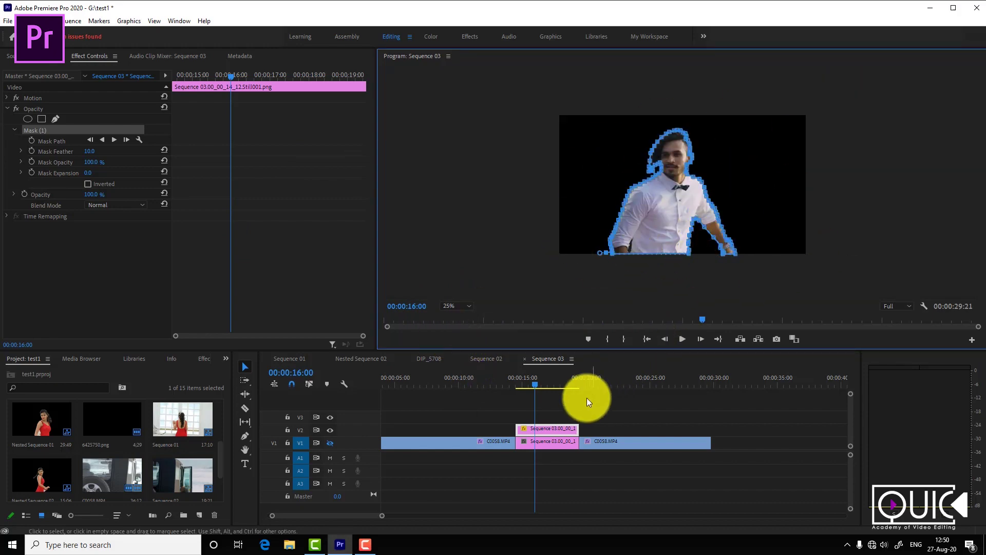
left_click(560, 425)
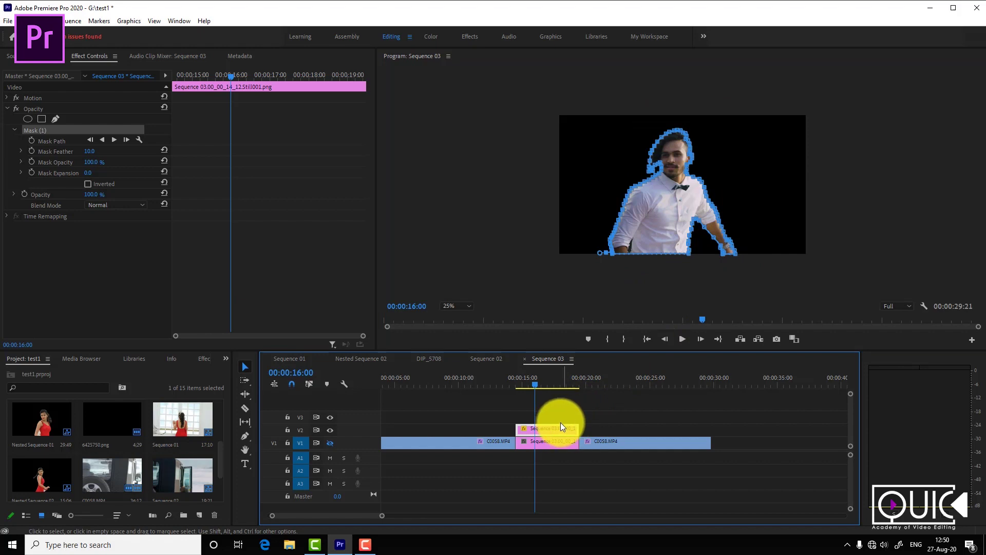
right_click(557, 425)
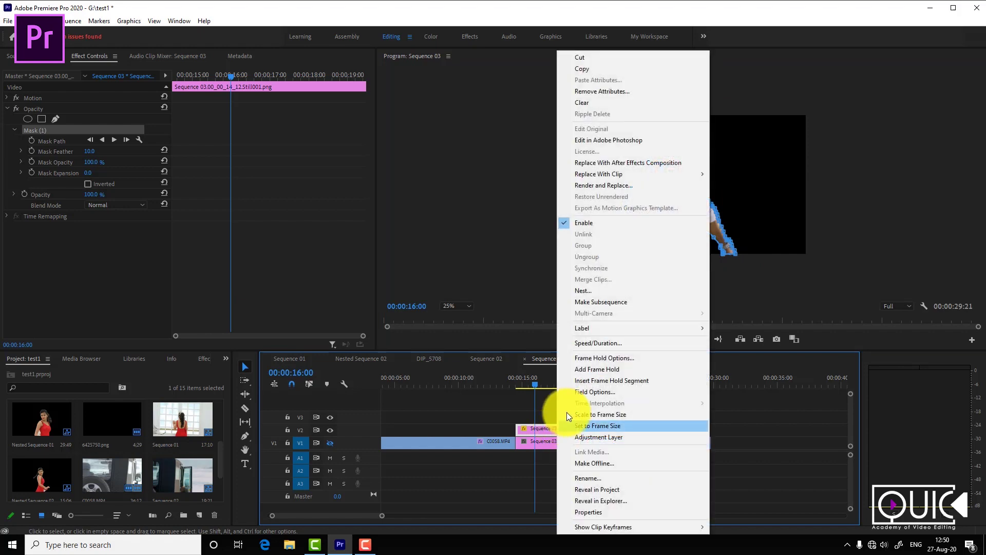
left_click(593, 292)
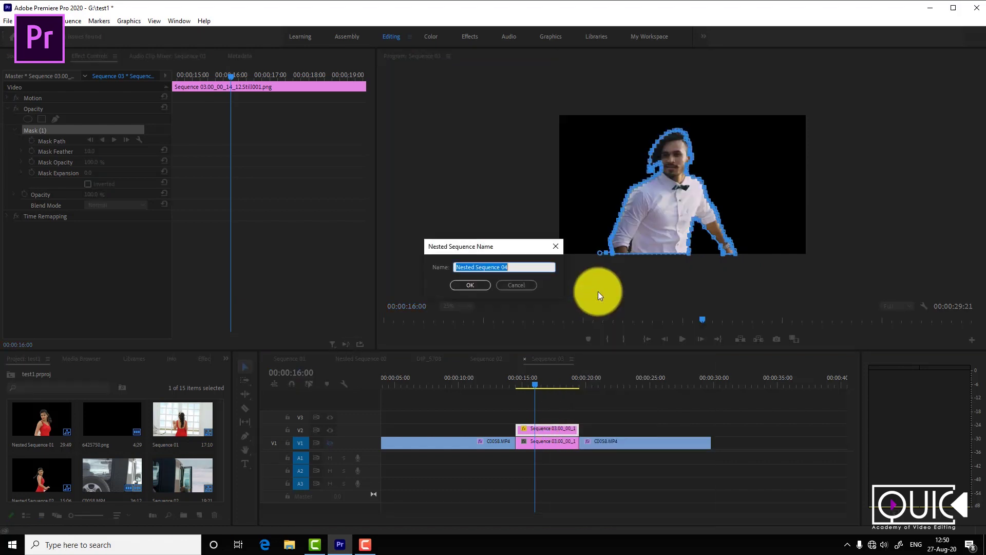
left_click(476, 286)
left_click_drag(531, 385, 533, 384)
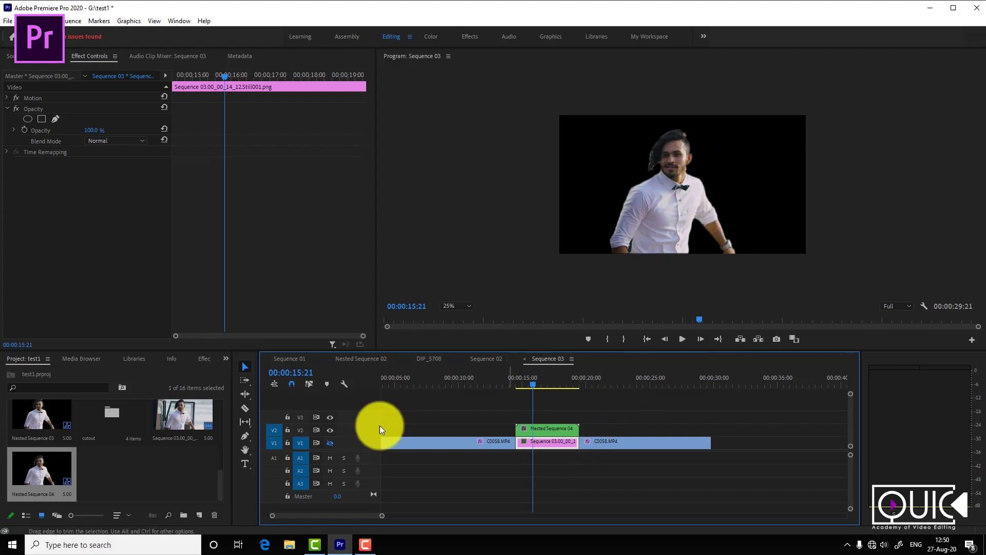
left_click(330, 443)
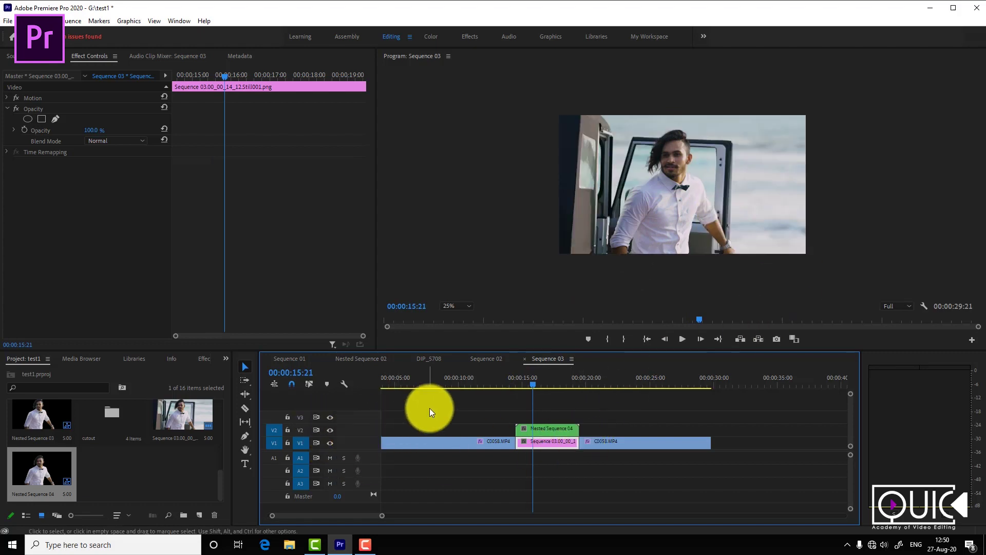
At 16:07, lower the V1 still's opacity to about 41%, then select Nested Sequence 04 on V2
left_click(527, 383)
left_click_drag(540, 383, 541, 385)
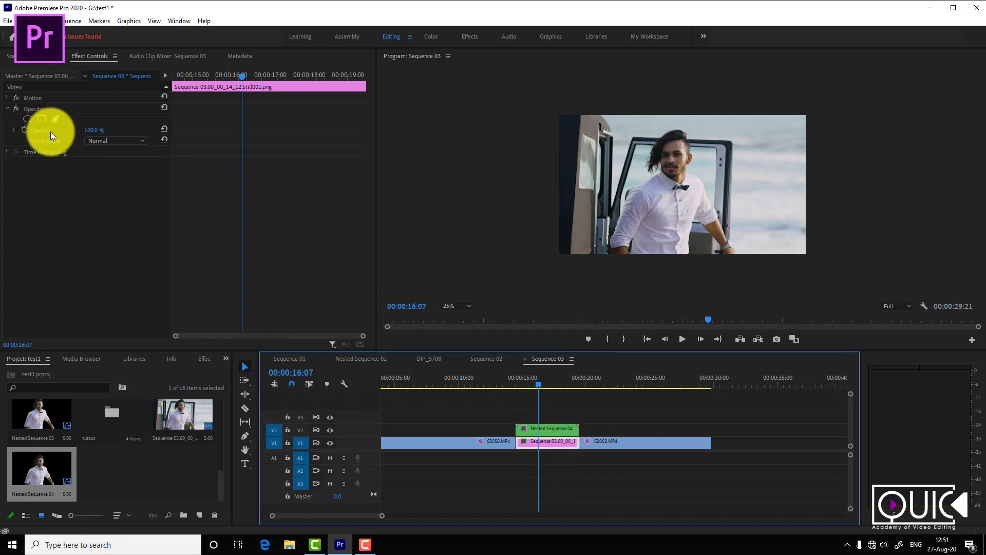
left_click_drag(93, 132, 43, 130)
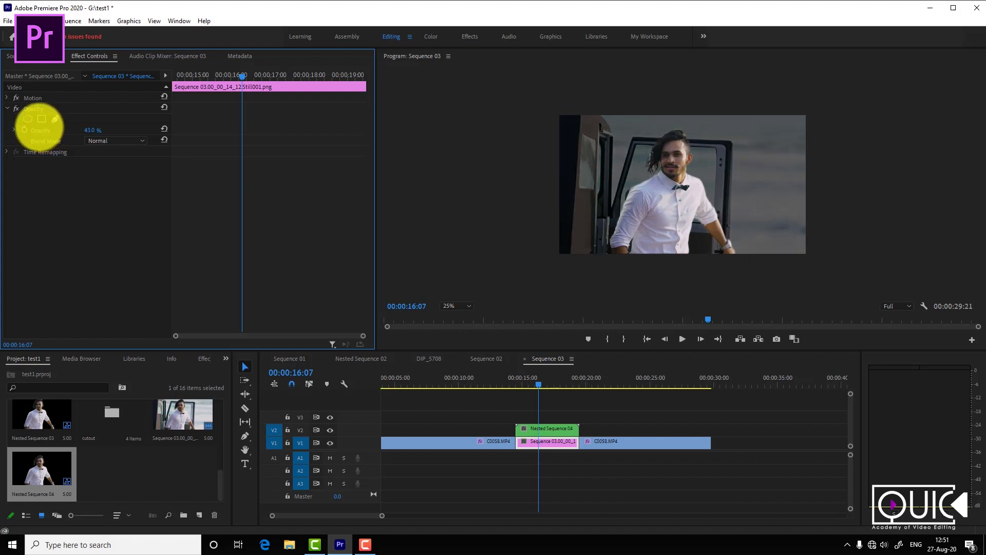
left_click(548, 430)
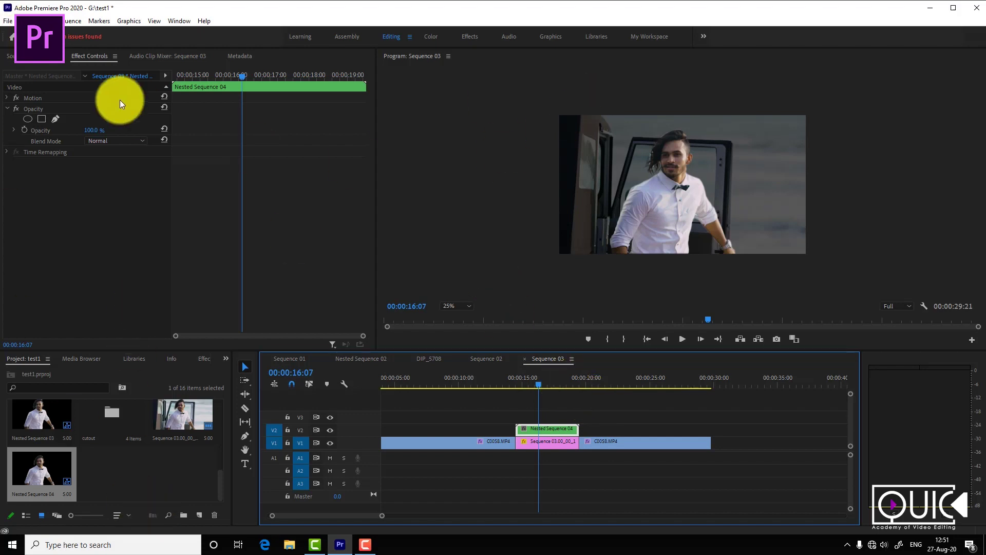
Search the Effects panel for 'shadow' and drag Radial Shadow onto Nested Sequence 04 on V2
left_click(198, 359)
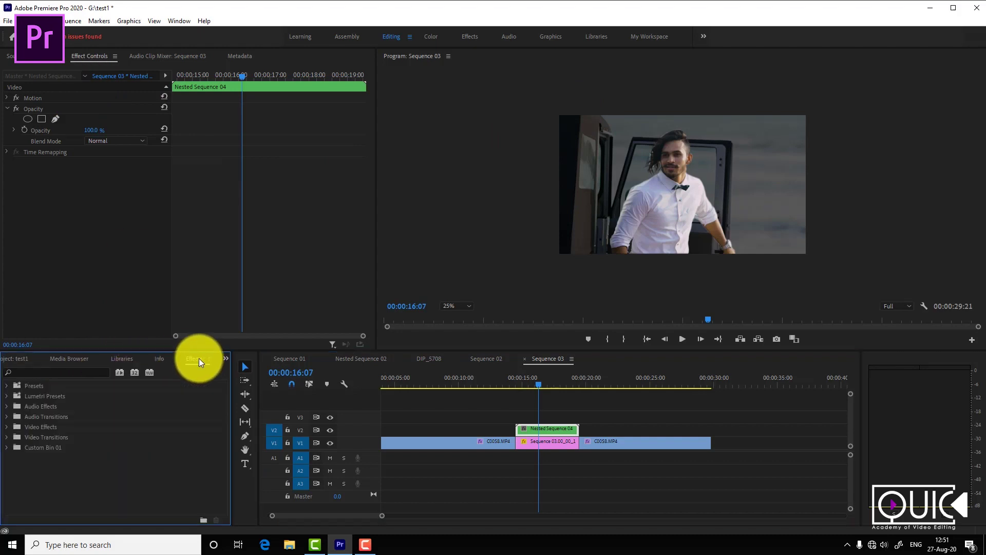
left_click(31, 374)
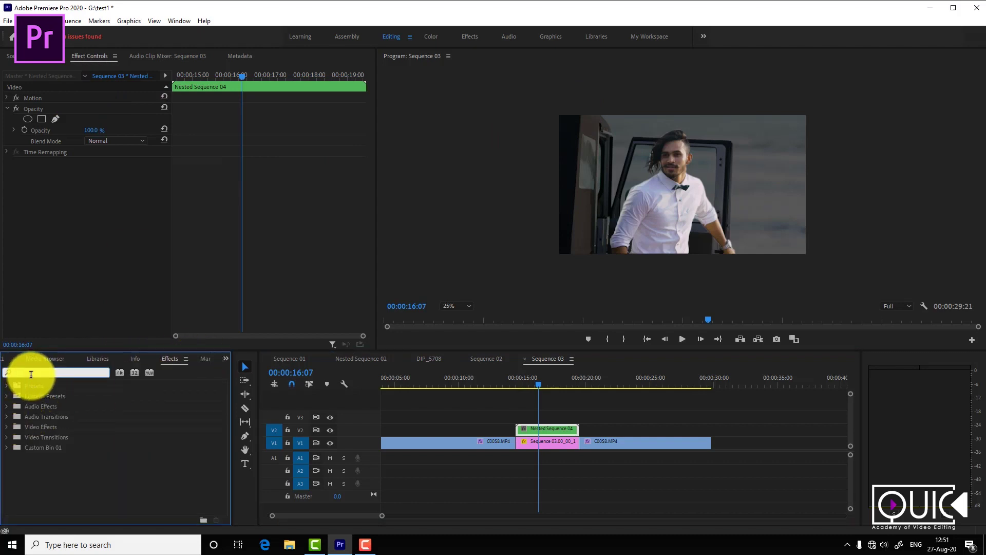
type("shadow")
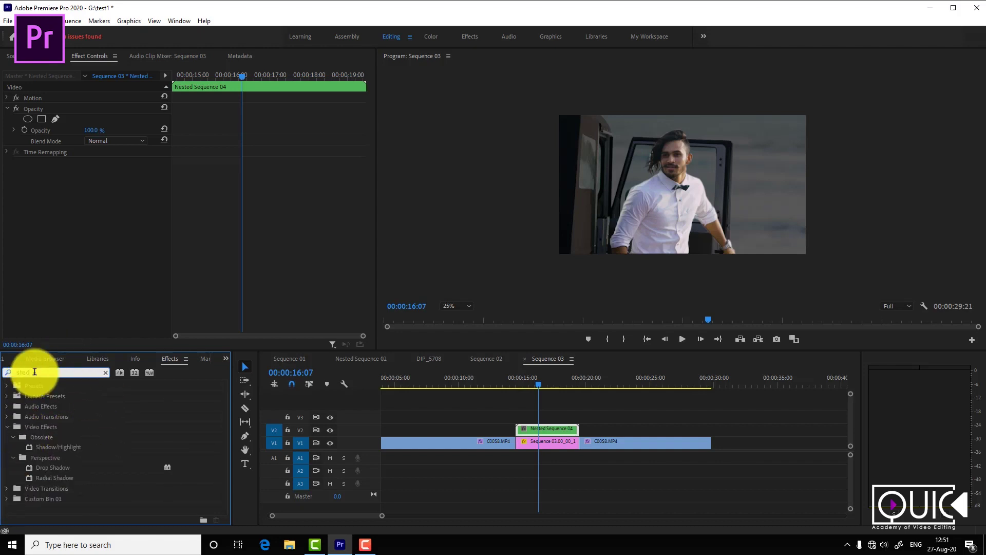
left_click(60, 479)
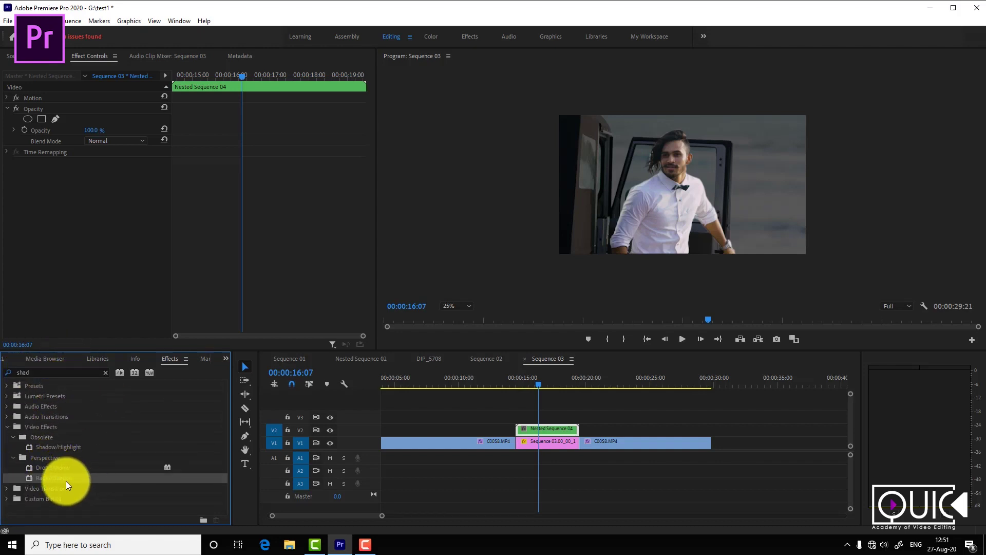
left_click_drag(63, 479, 534, 429)
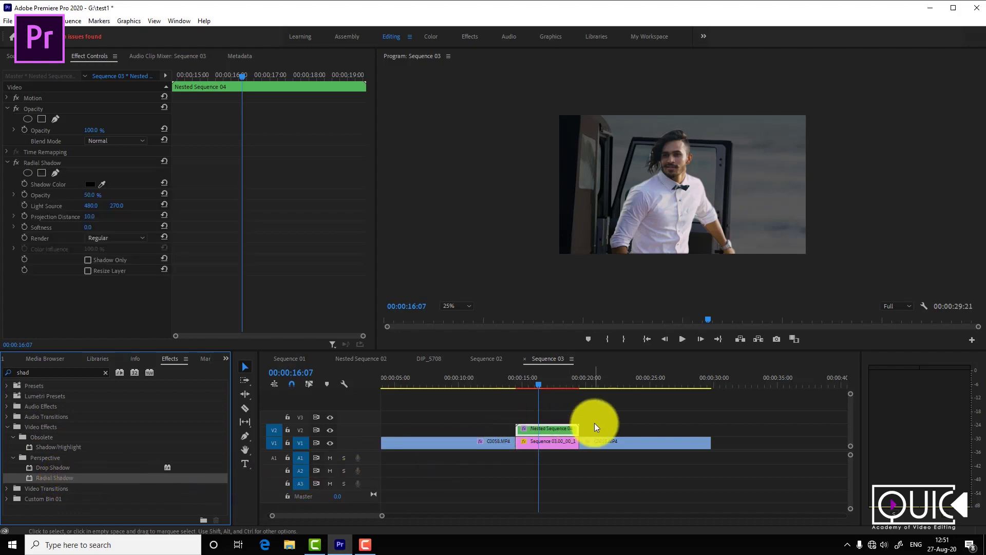
Make the Radial Shadow white at 100% opacity and reposition its light source
left_click(87, 185)
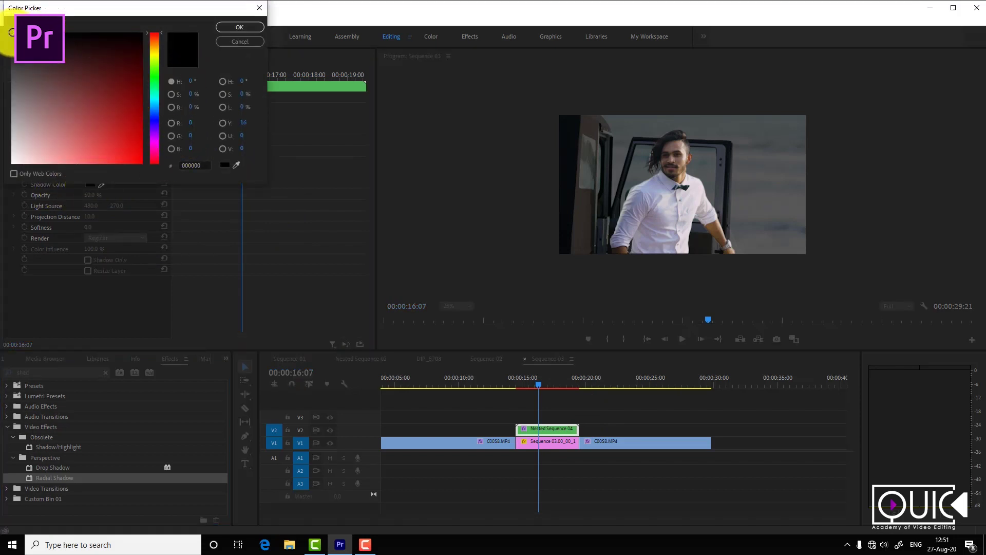
left_click_drag(17, 121, 8, 163)
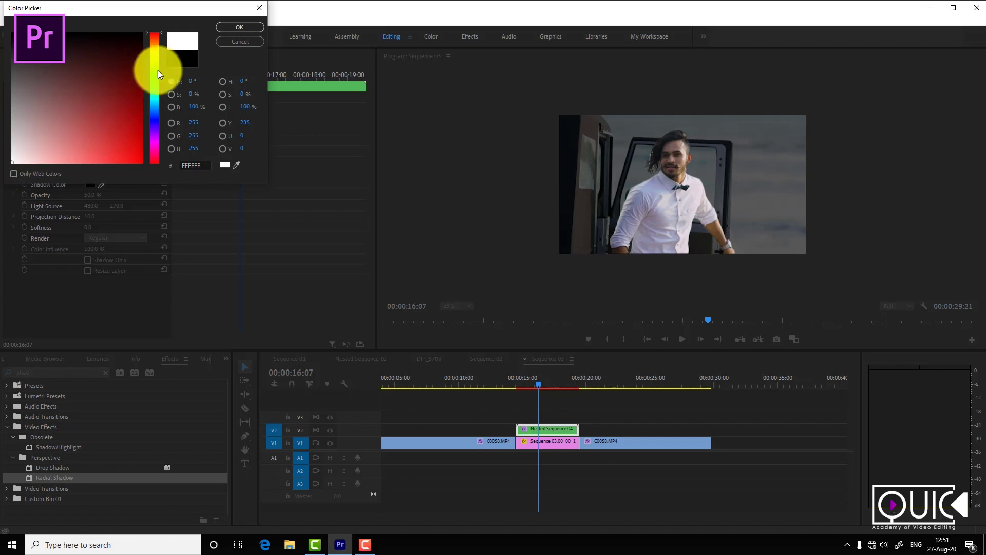
left_click(233, 30)
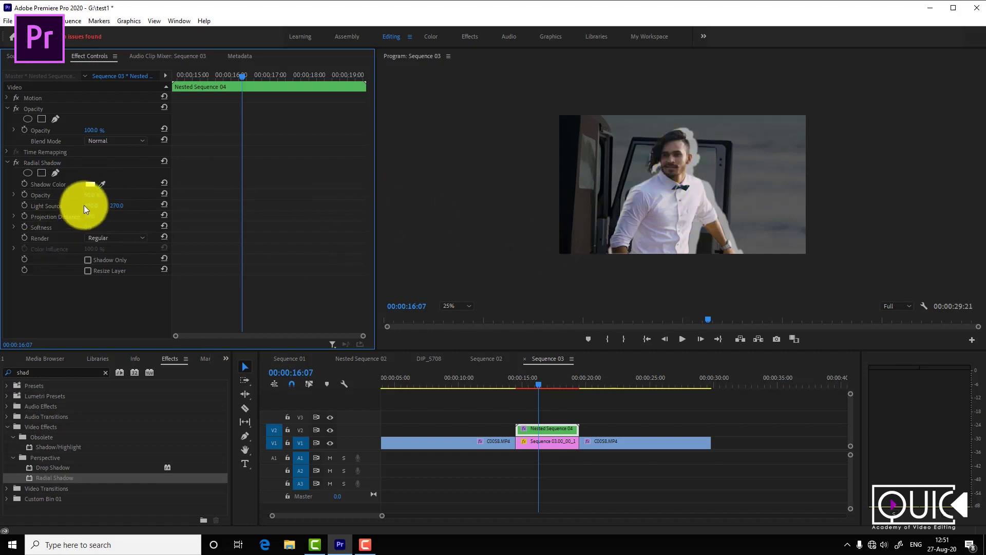
left_click_drag(88, 194, 123, 191)
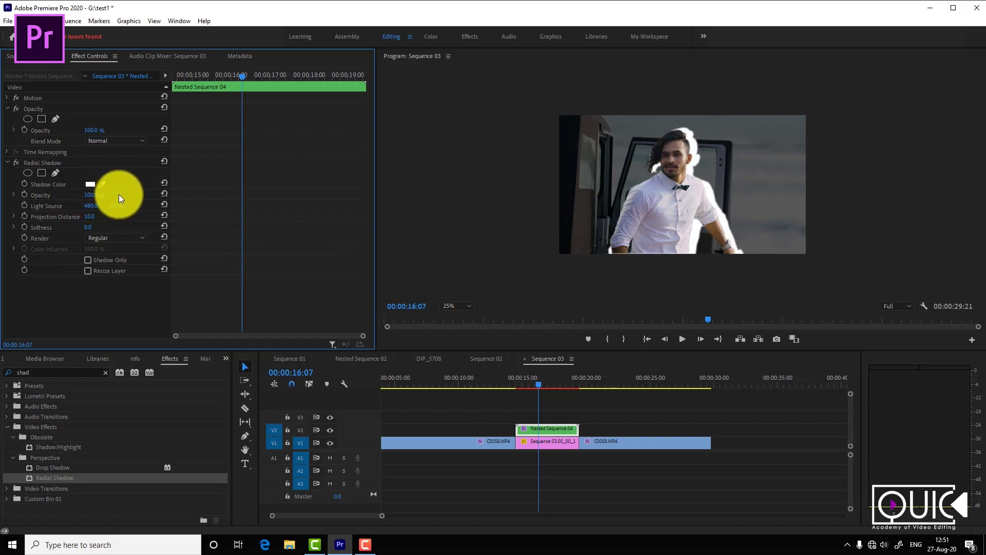
left_click_drag(91, 205, 66, 208)
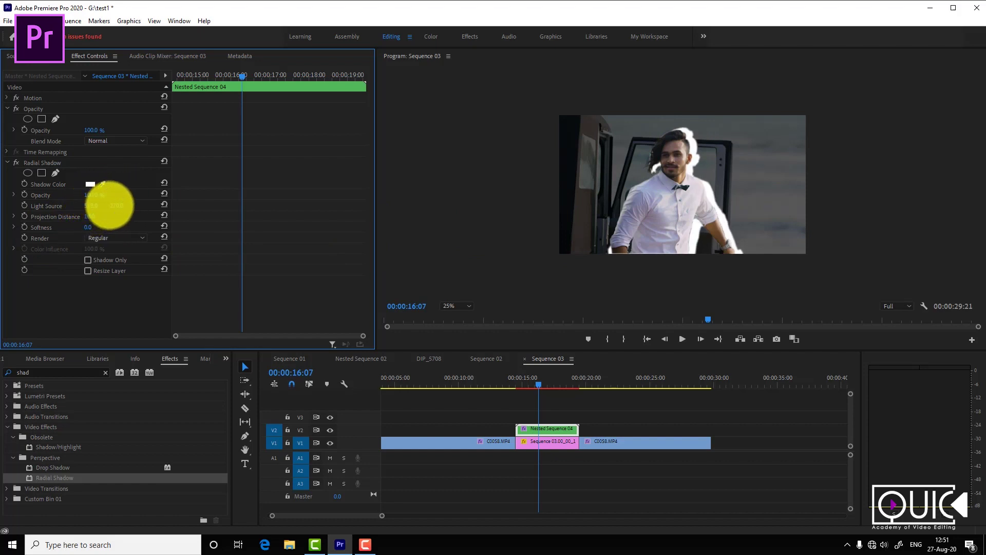
left_click_drag(303, 178, 294, 180)
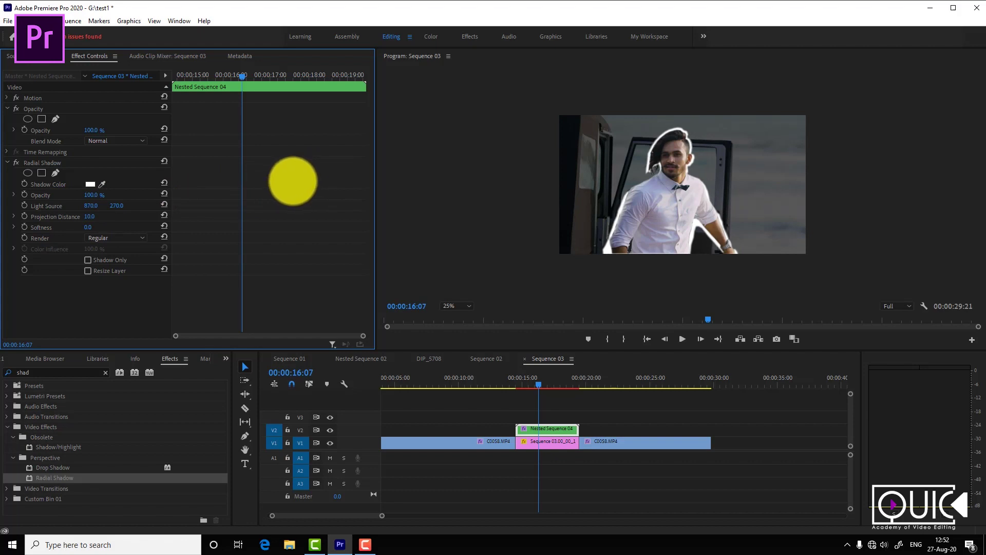
left_click_drag(110, 205, 235, 184)
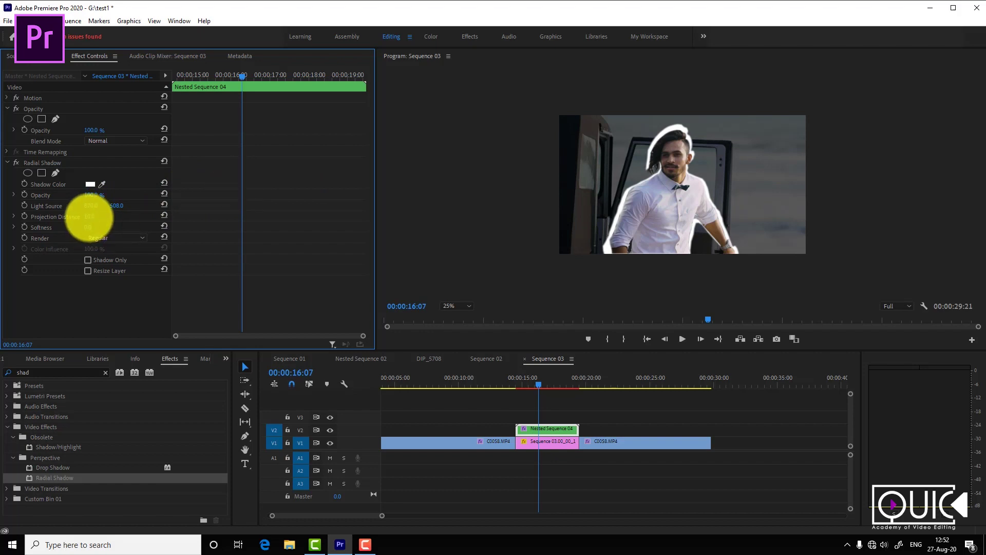
Set the shadow's Projection Distance to 7.0, keep Softness at 0, and deselect the clip
left_click_drag(81, 220, 79, 221)
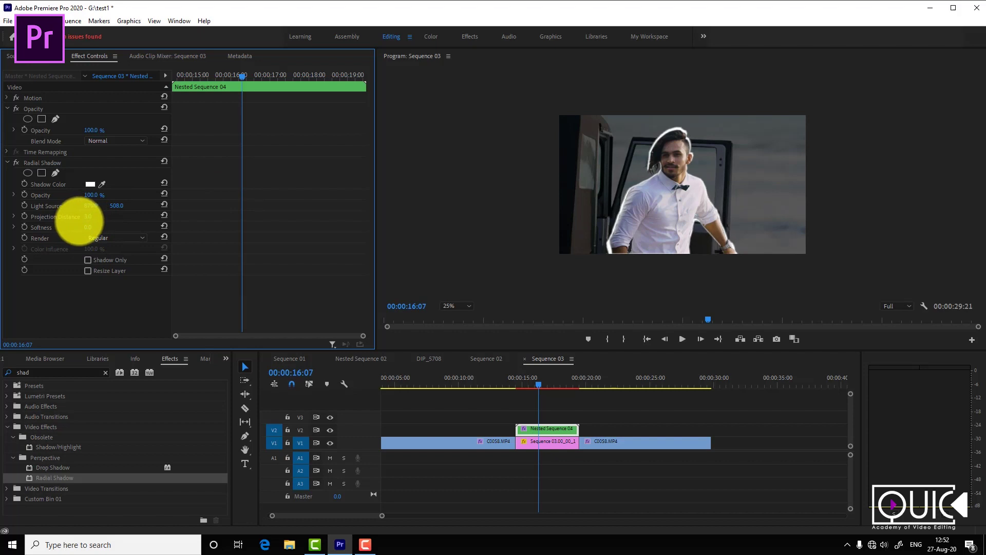
left_click_drag(98, 218, 77, 220)
left_click(84, 216)
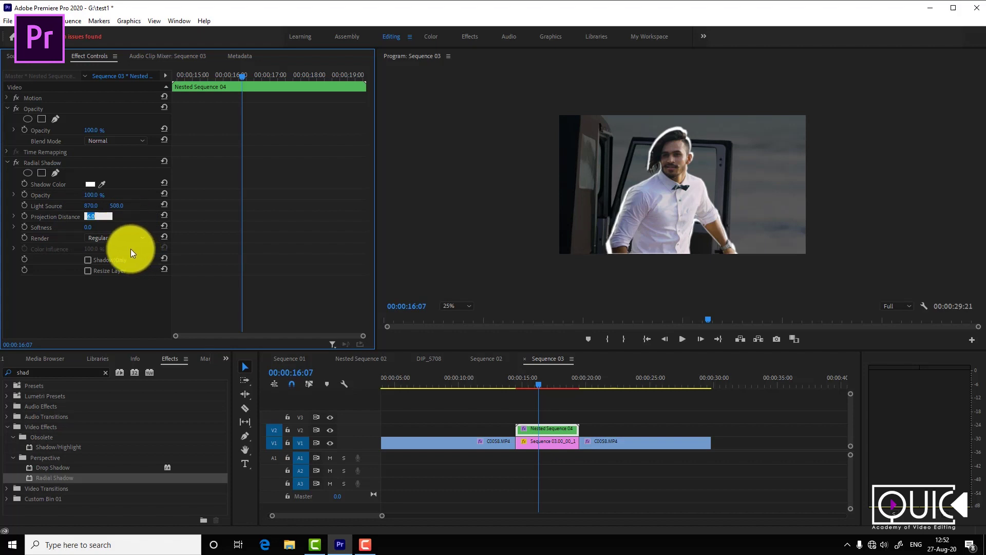
key("Up")
key("Down")
key("Up")
left_click(78, 295)
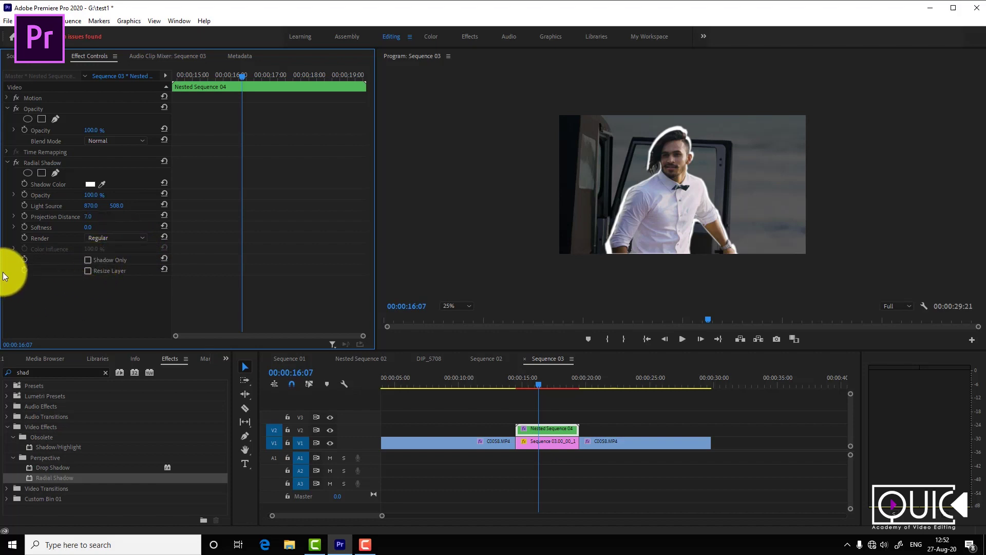
left_click(90, 227)
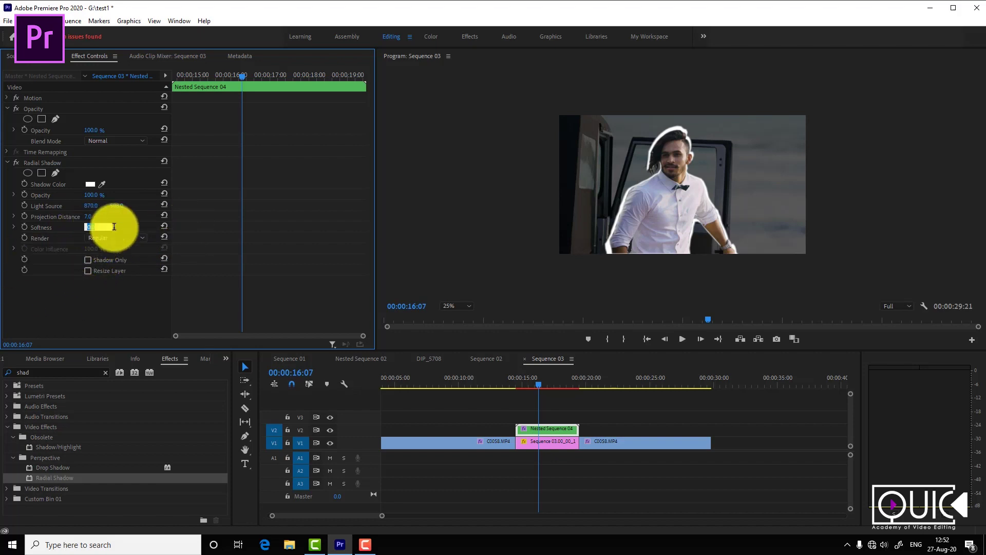
left_click(405, 416)
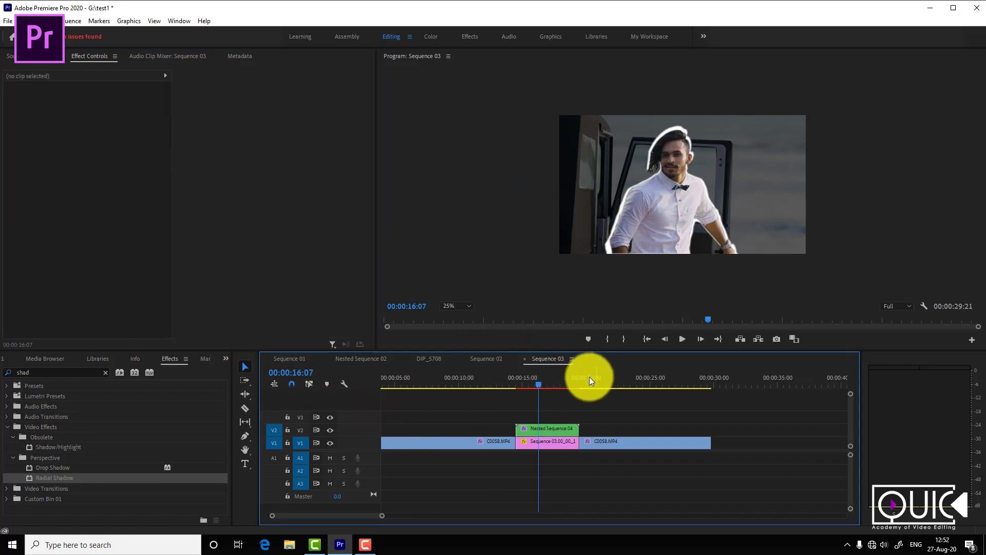
Move the playhead back to about 00:00:14:15 and choose the Type Tool over the Program monitor
left_click_drag(530, 381, 520, 384)
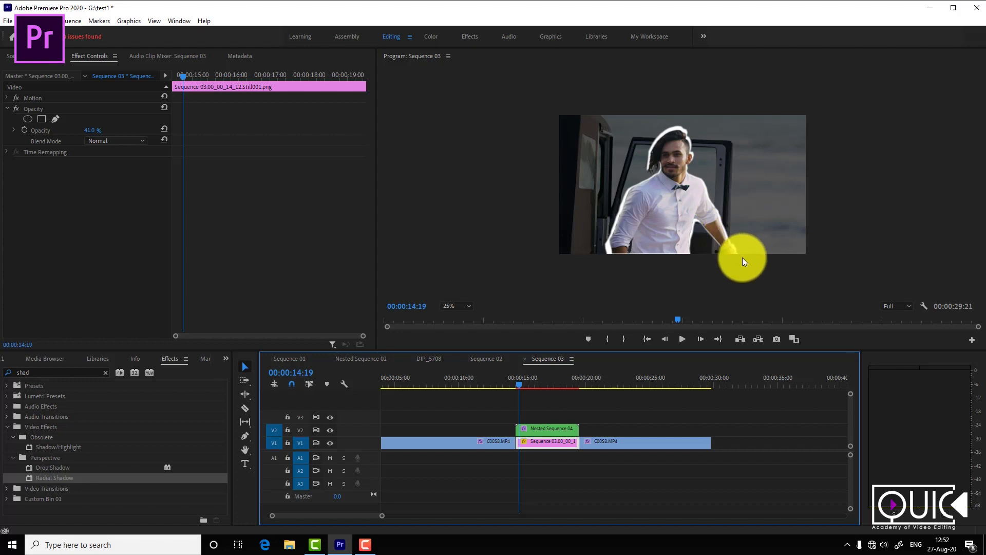
mouse_move(524, 384)
left_mouse_down()
mouse_move(535, 387)
mouse_move(525, 388)
left_mouse_up()
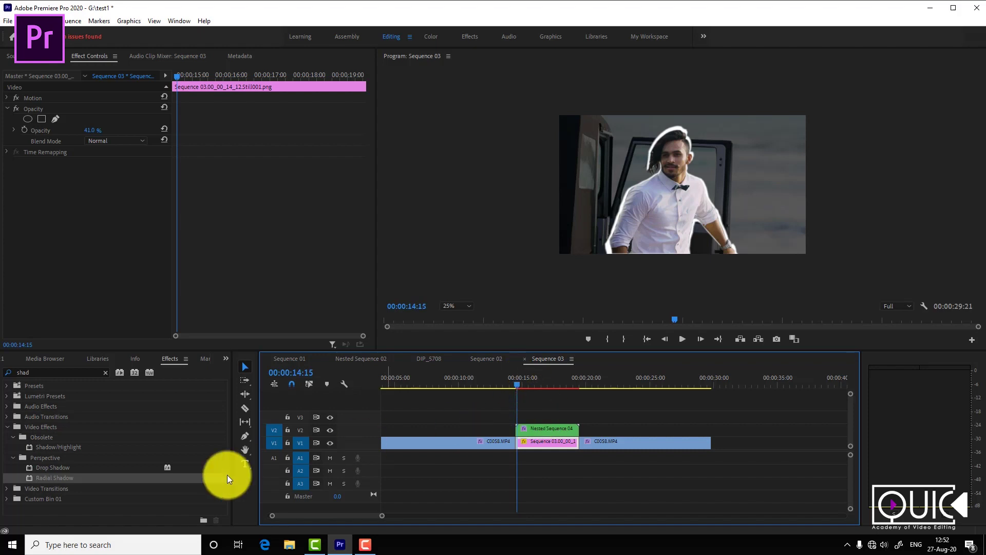
left_click(245, 464)
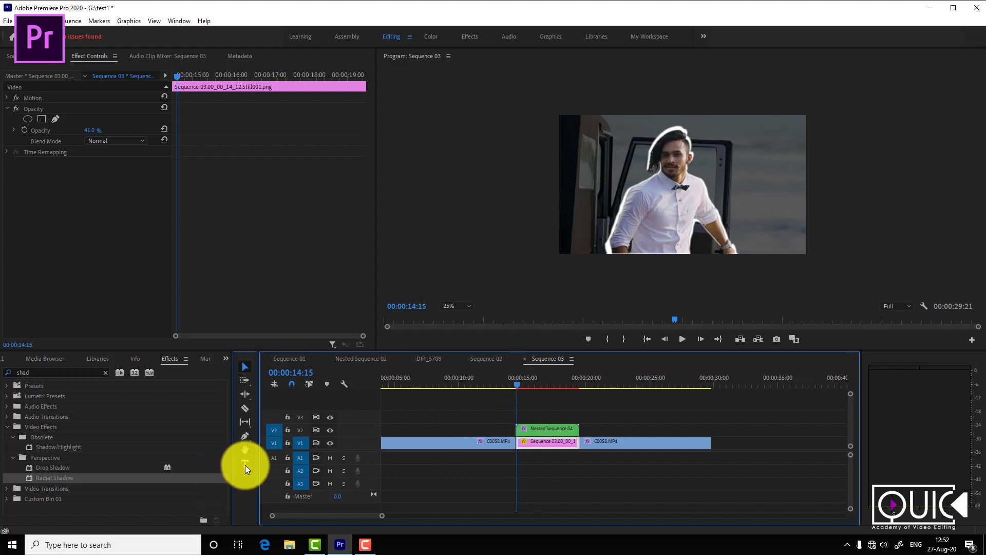
left_click(601, 182)
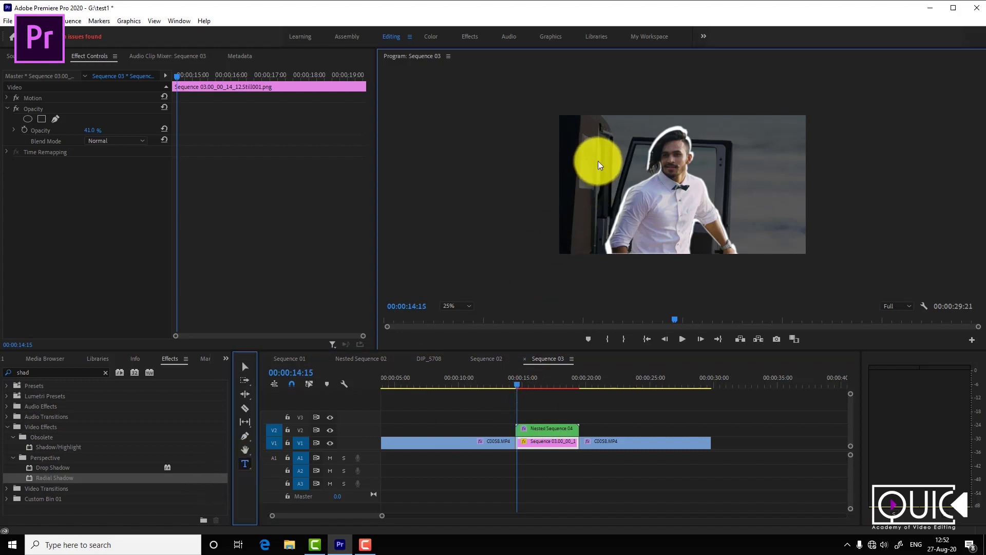
Type the title RAJIV and set its font to Century Gothic Bold
left_click(621, 225)
type("RAJIV")
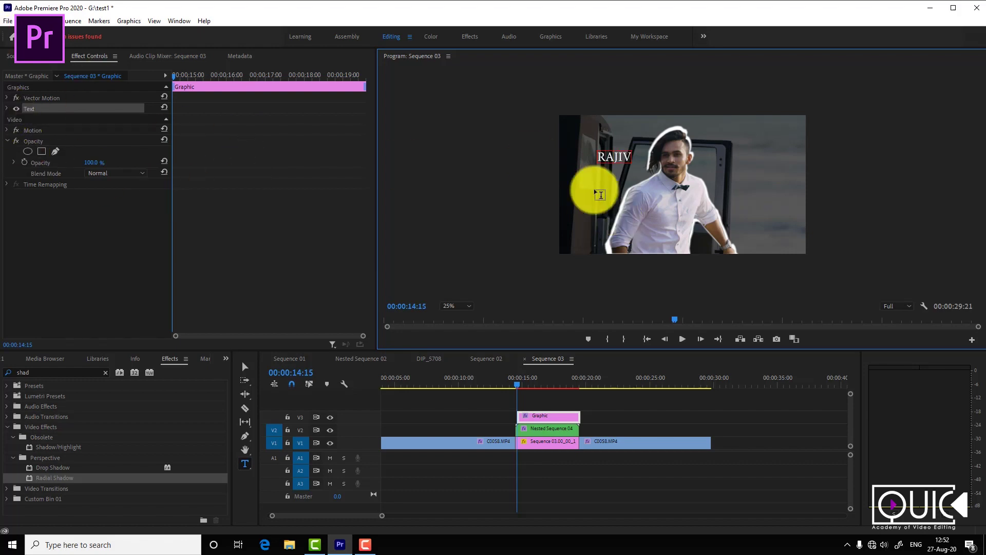
key("Escape")
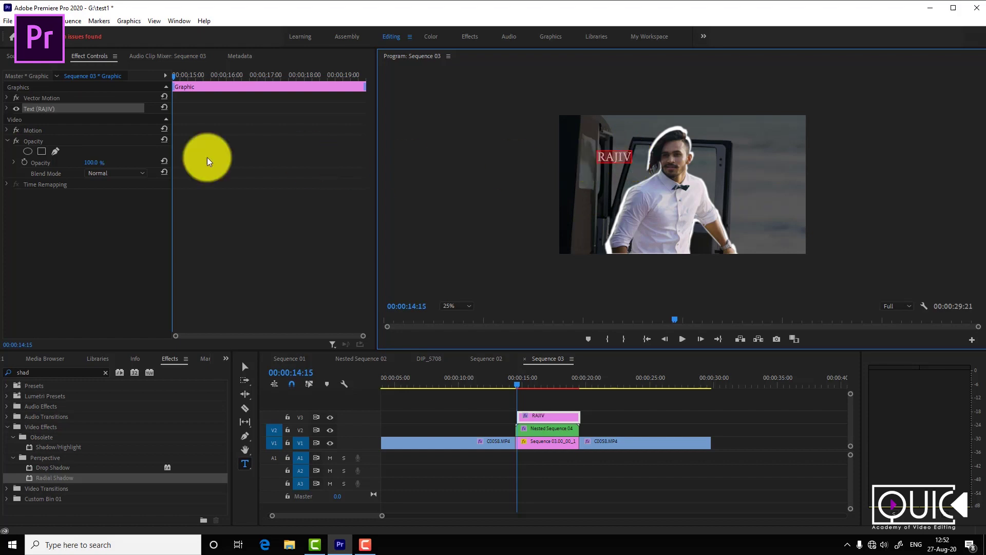
left_click(7, 108)
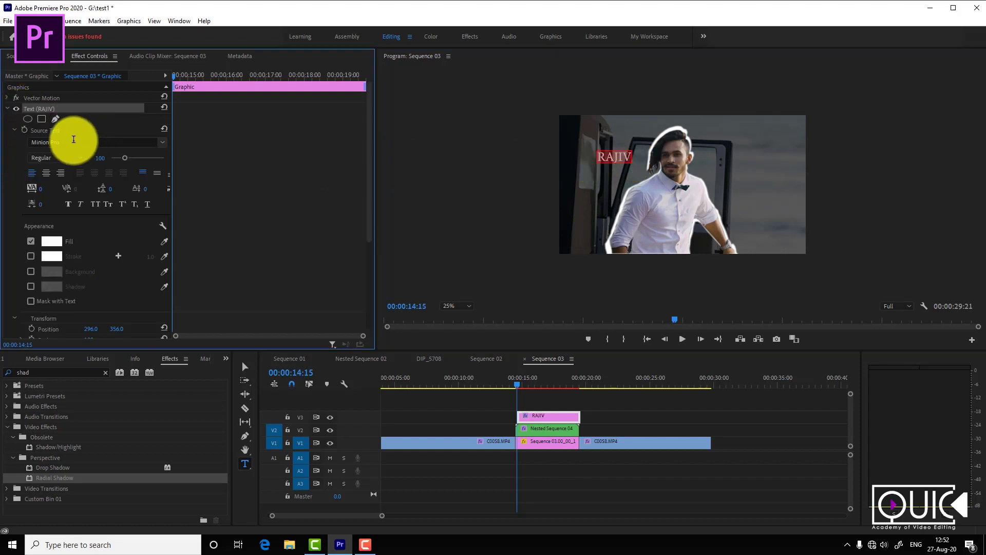
left_click(74, 142)
type("ak")
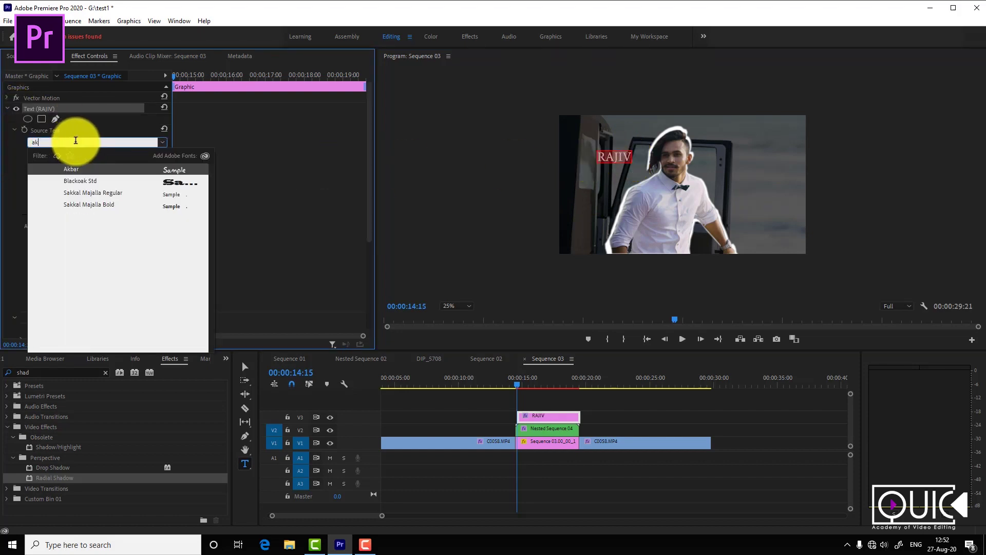
type("ber")
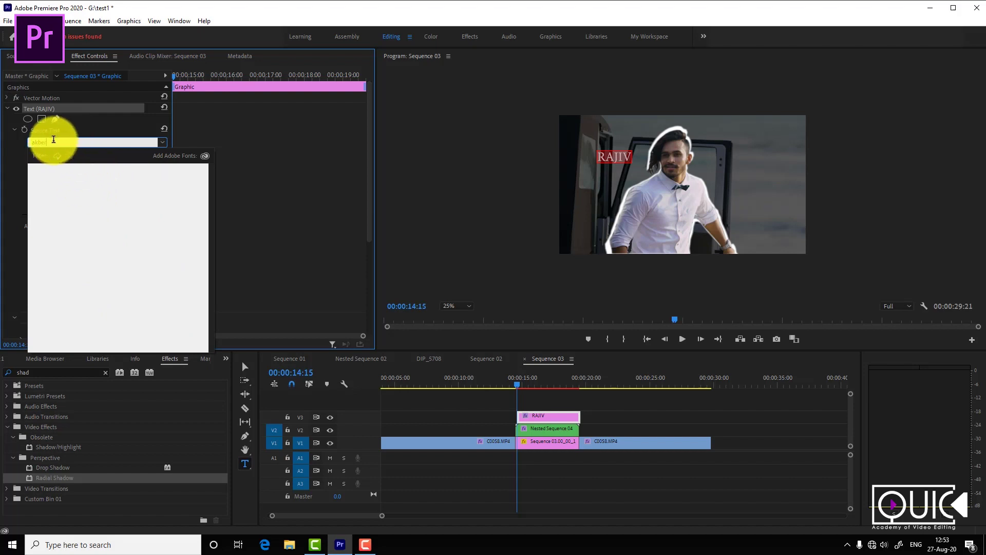
key("BackSpace")
key("BackSpace")
type("ar")
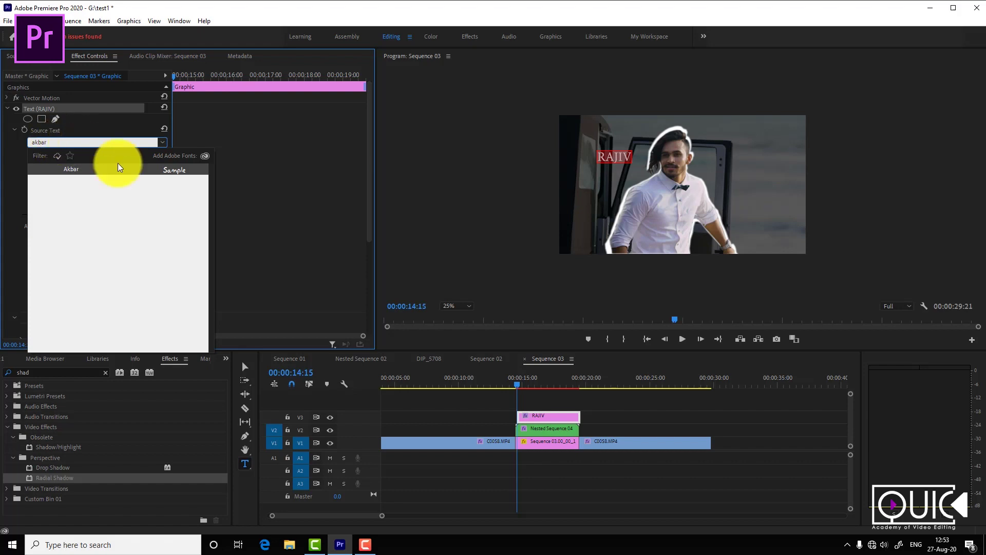
key("Escape")
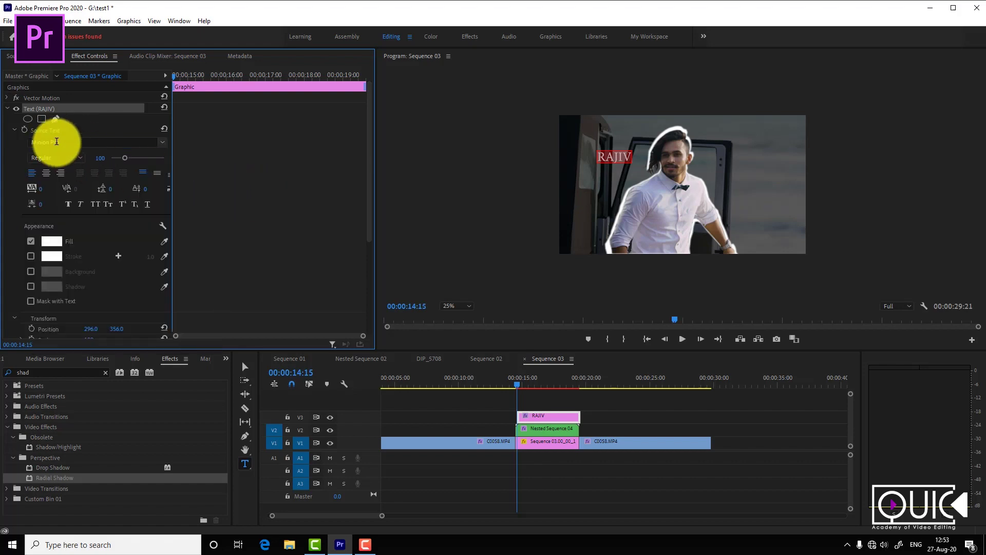
left_click(73, 145)
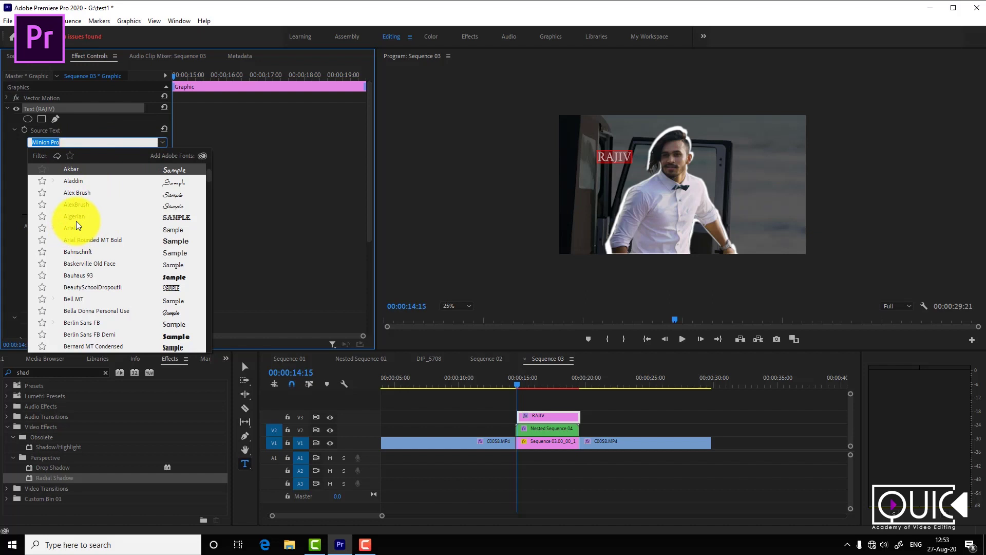
type("ce")
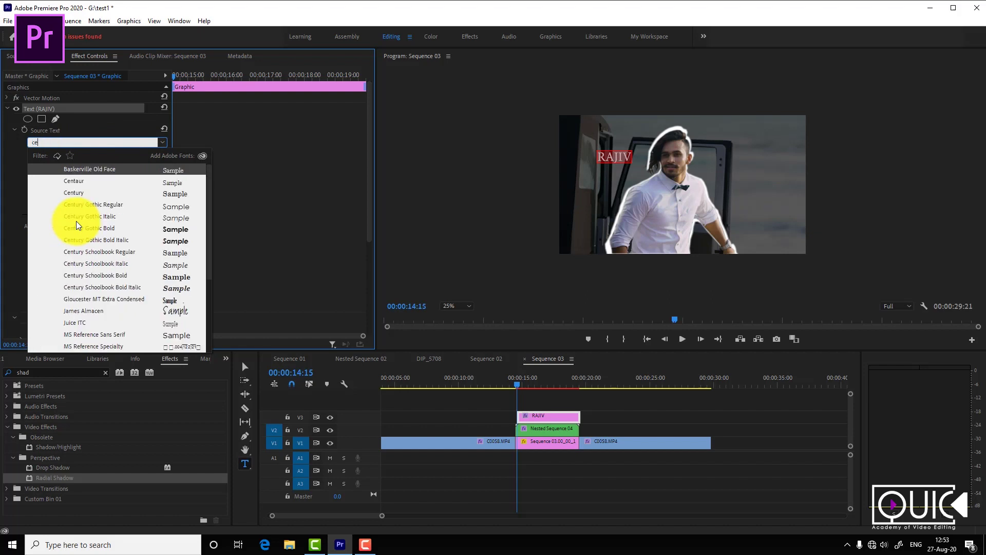
type("nt")
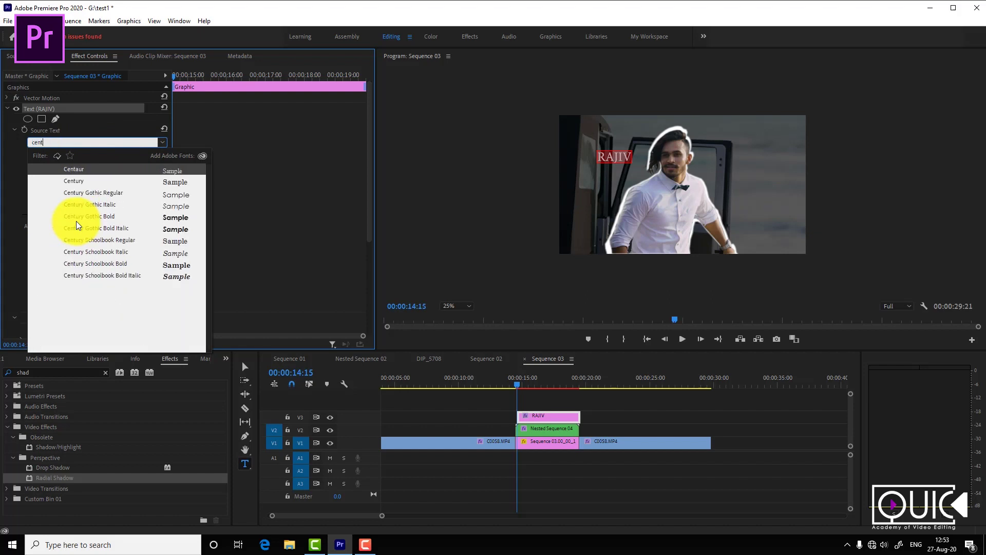
left_click(100, 216)
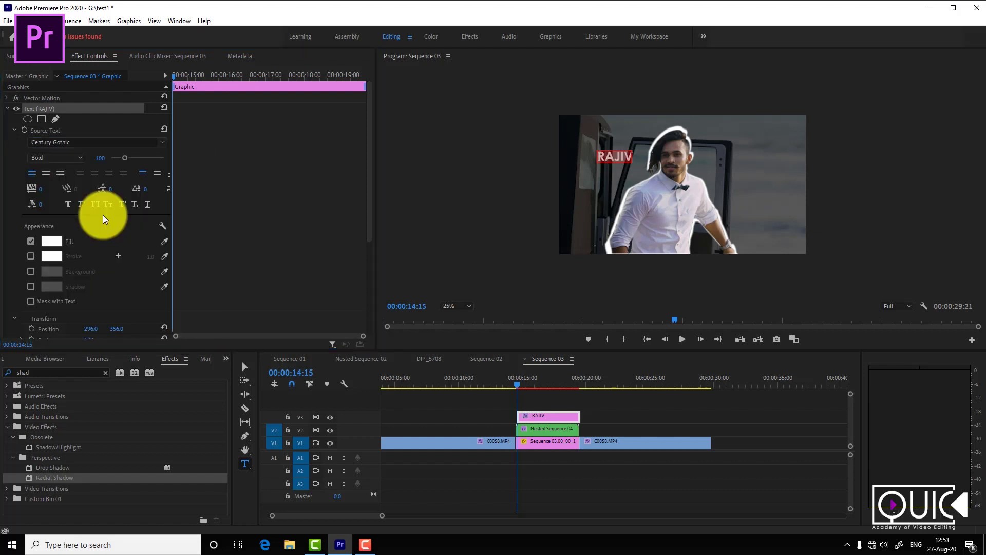
Scale the RAJIV title to 149 and position it to the right of the man's head
left_click(8, 108)
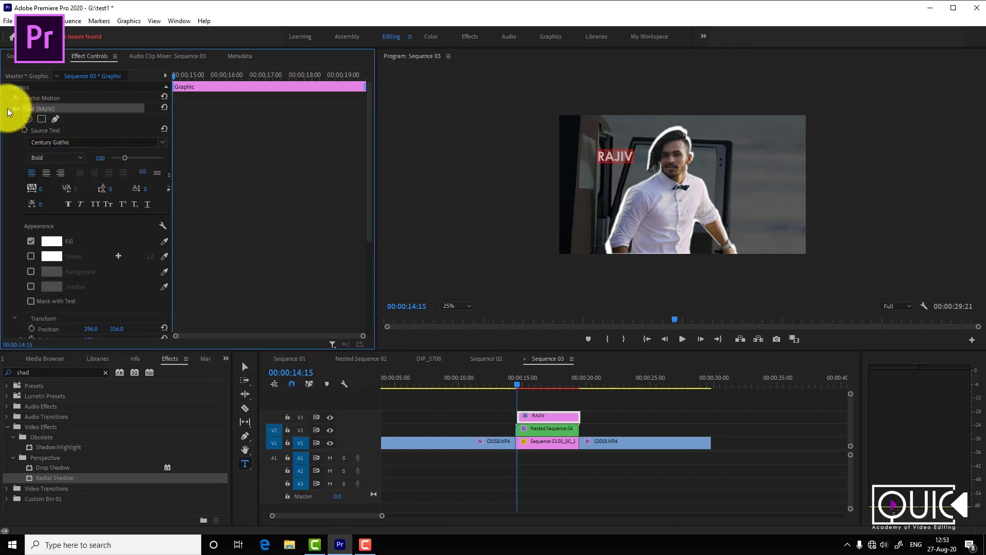
left_click(7, 97)
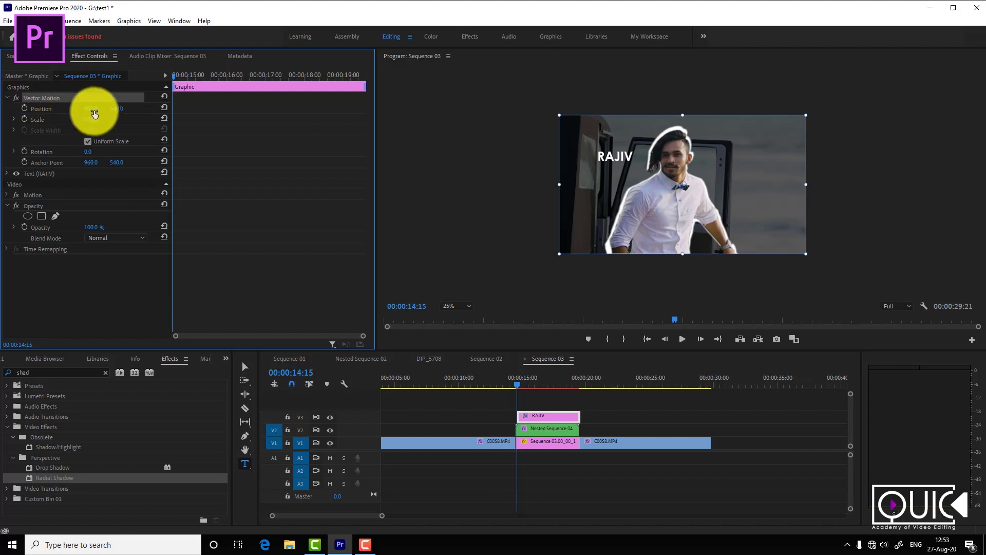
left_click_drag(112, 109, 523, 136)
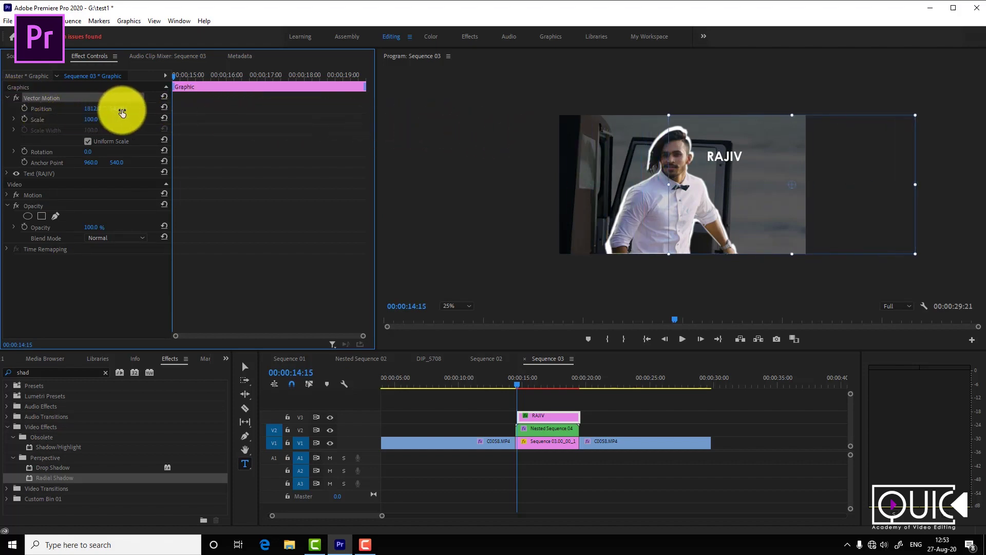
left_click_drag(114, 109, 161, 99)
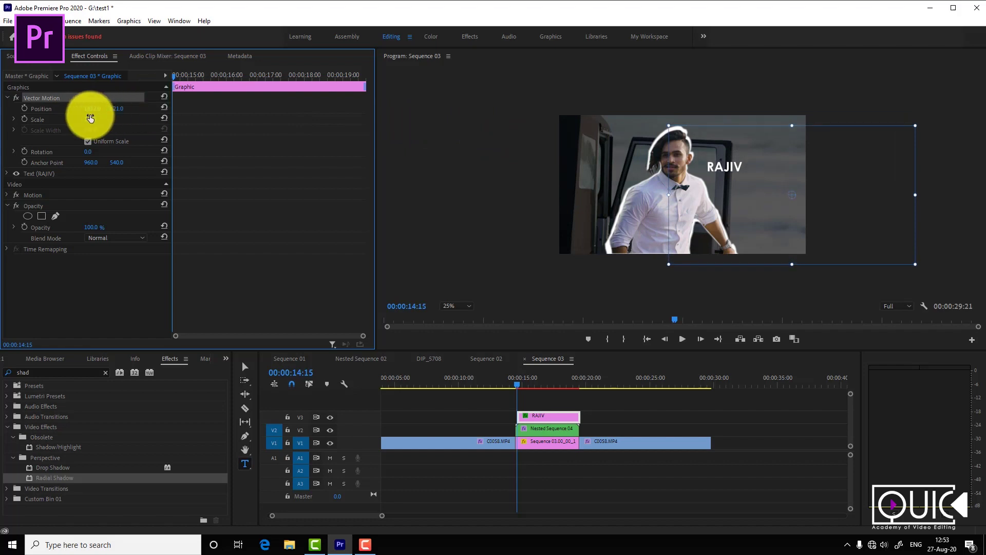
left_click_drag(95, 119, 238, 108)
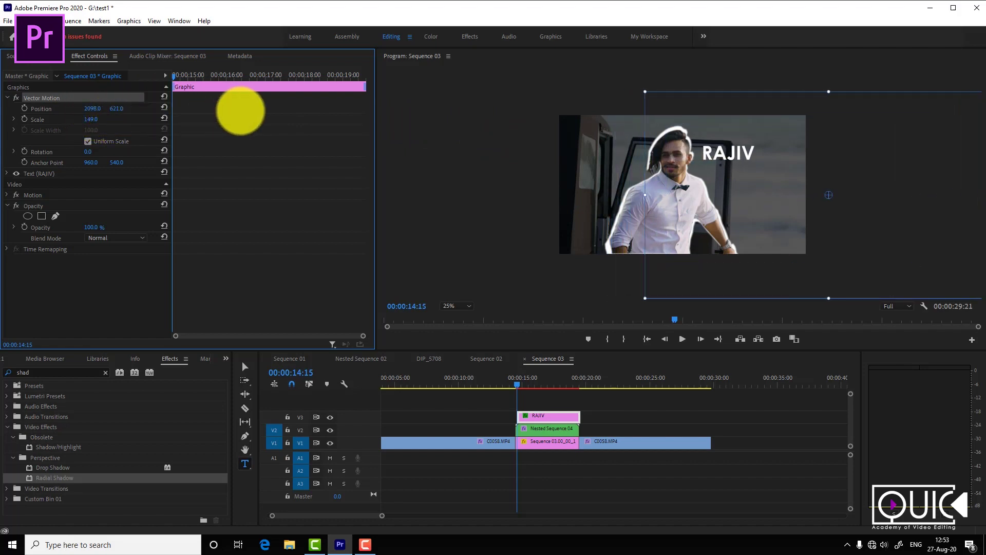
left_click(565, 417)
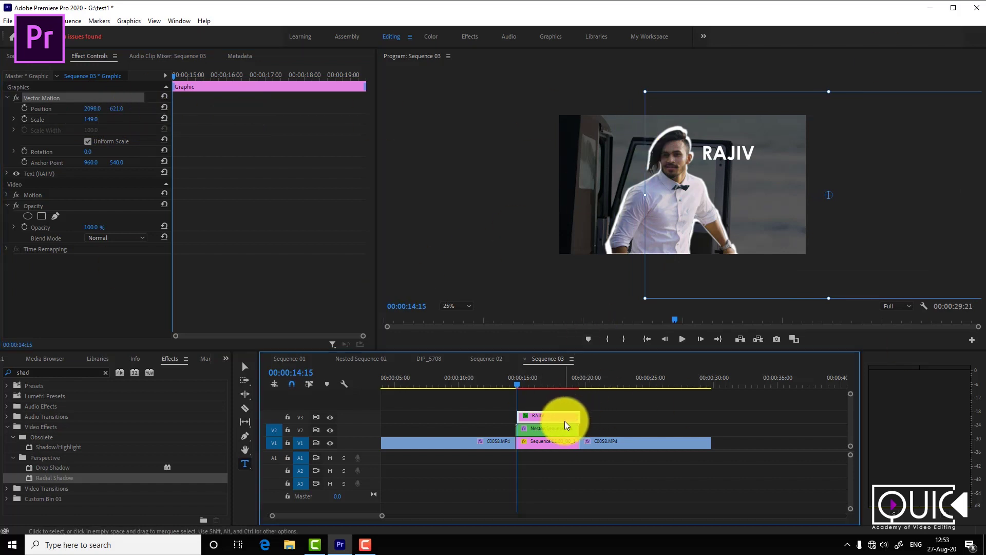
left_click_drag(770, 165, 757, 172)
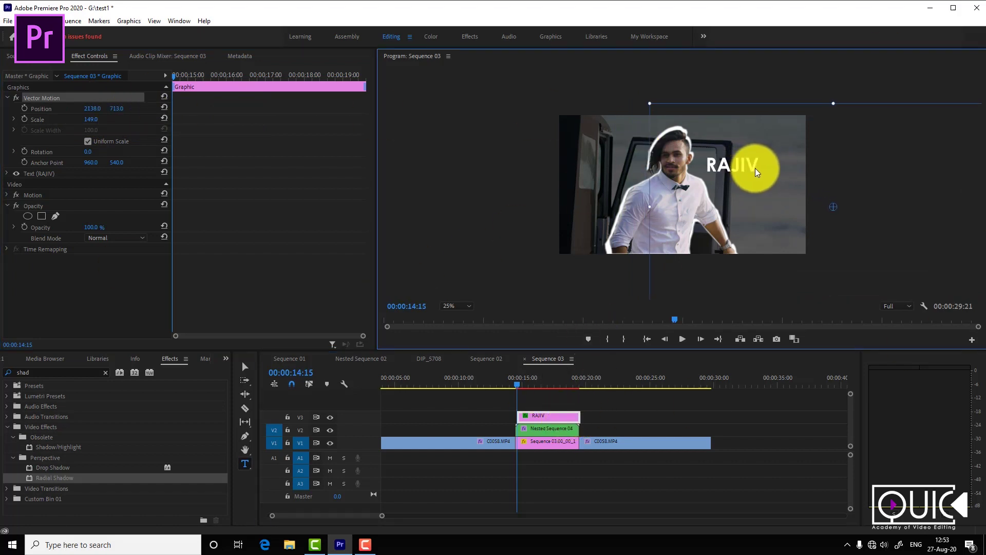
left_click(480, 206)
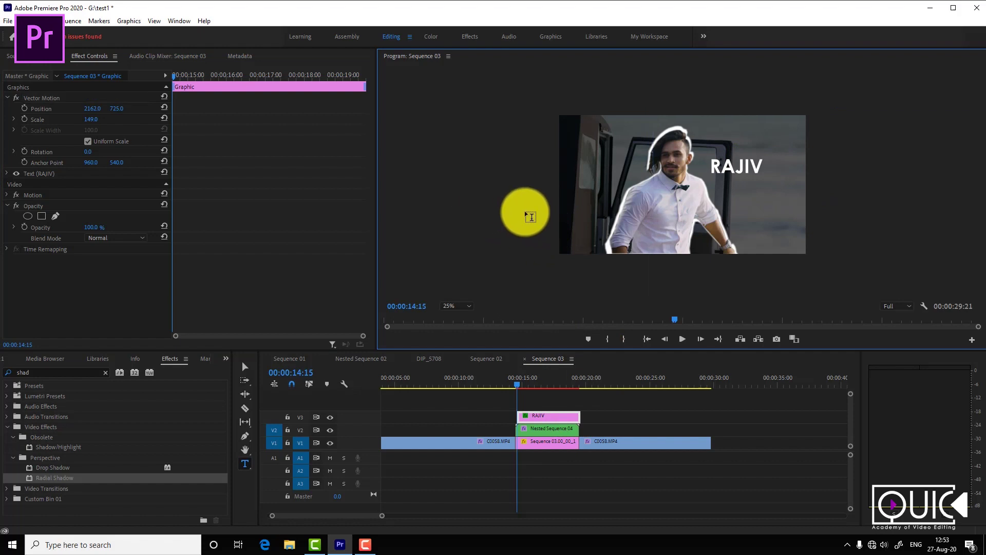
Snap the RAJIV Graphic clip on V3 to the freeze-frame start and select Nested Sequence 04
mouse_move(524, 385)
left_mouse_down()
mouse_move(546, 383)
mouse_move(524, 384)
left_mouse_up()
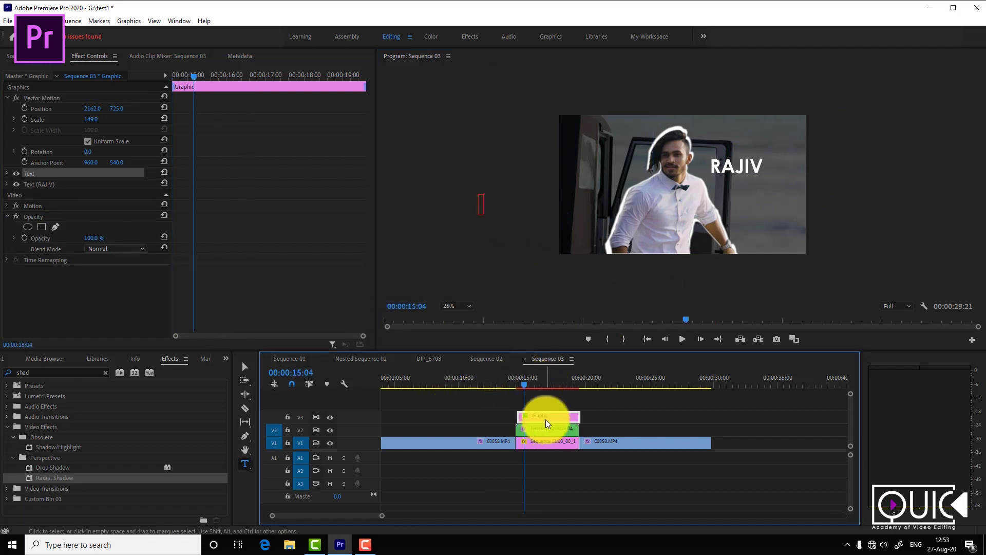
left_click_drag(550, 421, 548, 420)
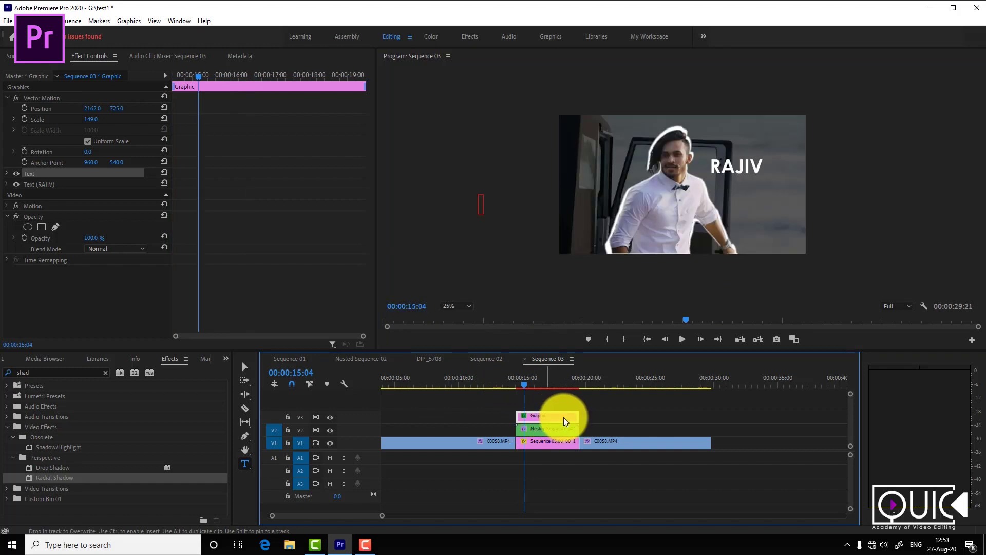
left_click_drag(522, 384, 515, 383)
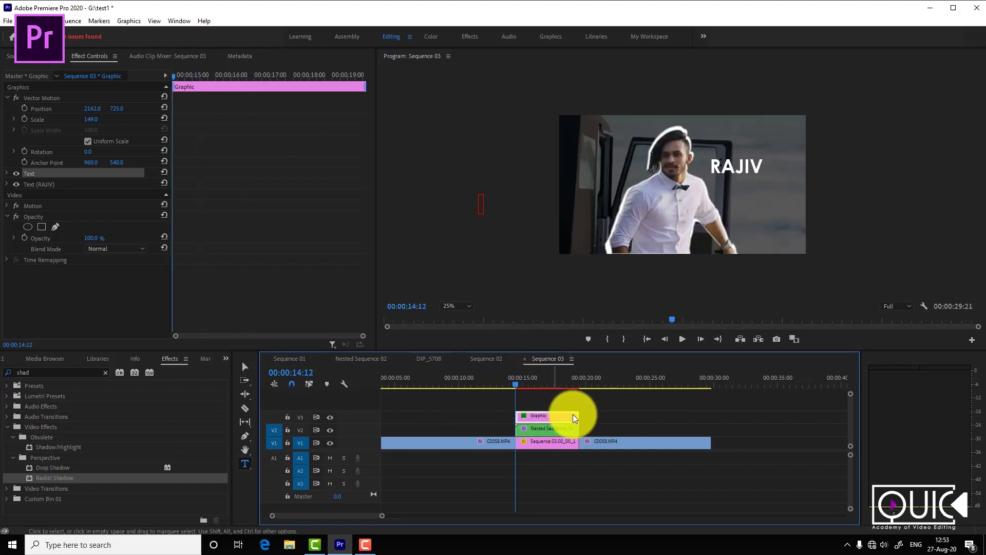
left_click(547, 431)
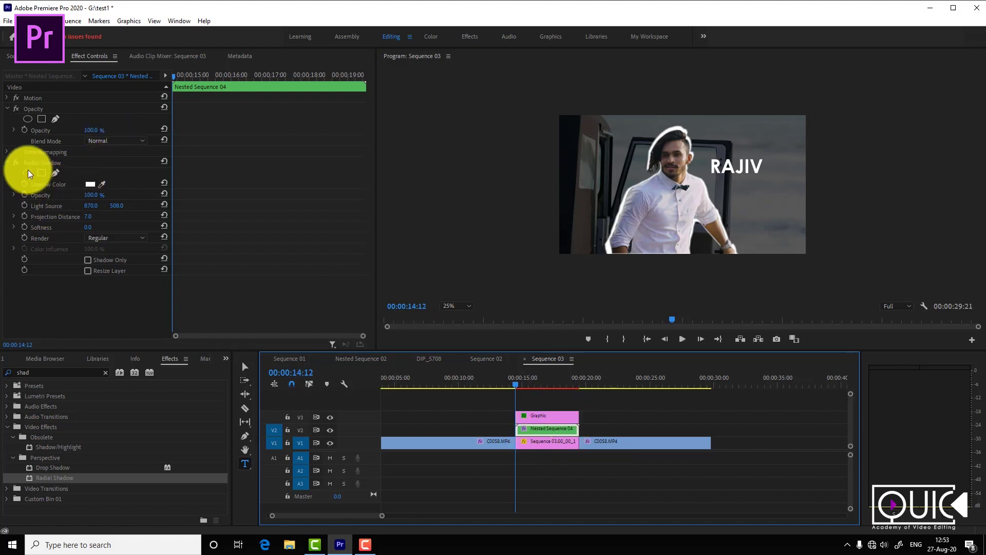
Add starting Position, Scale and Rotation keyframes on the Nested Sequence 04 cutout
left_click(26, 99)
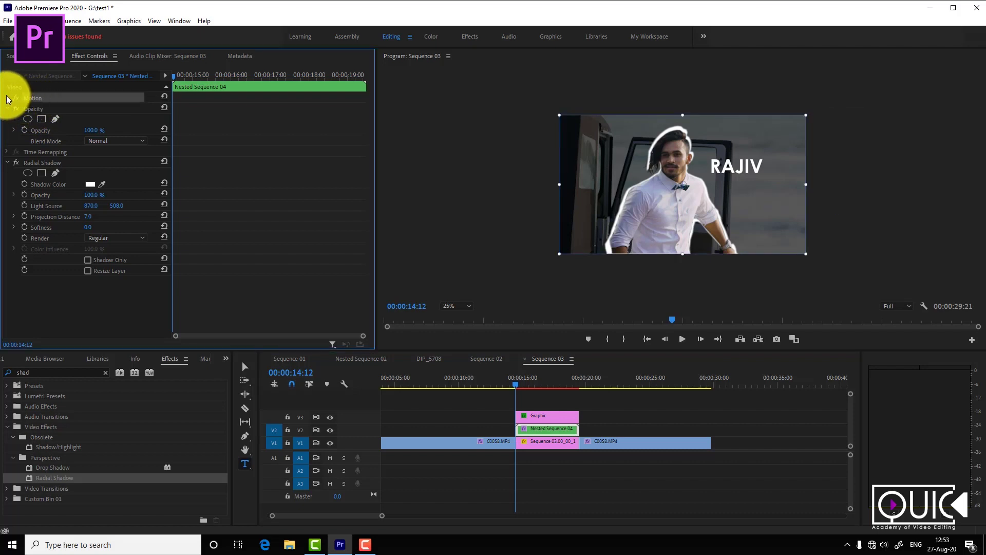
left_click(7, 97)
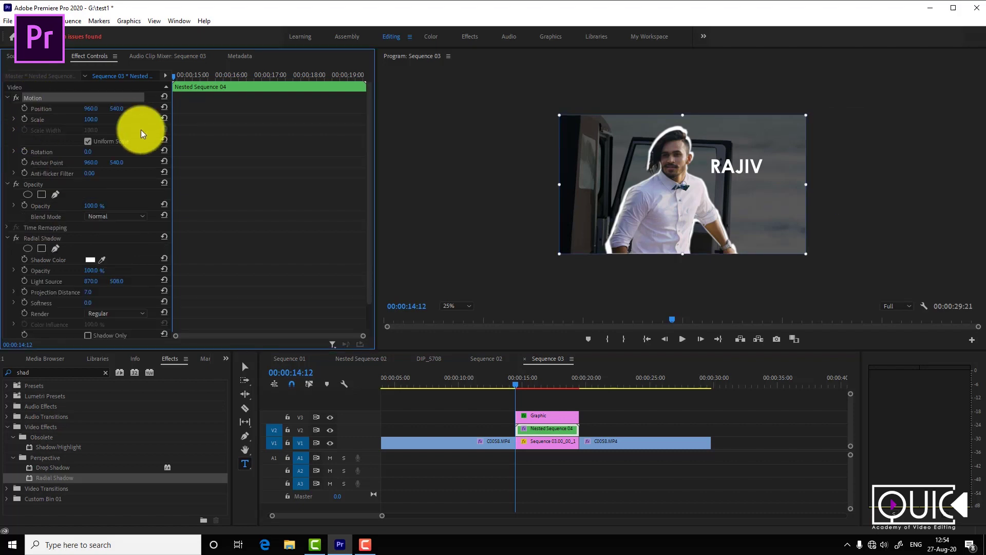
left_click(24, 117)
left_click(23, 109)
left_click(25, 151)
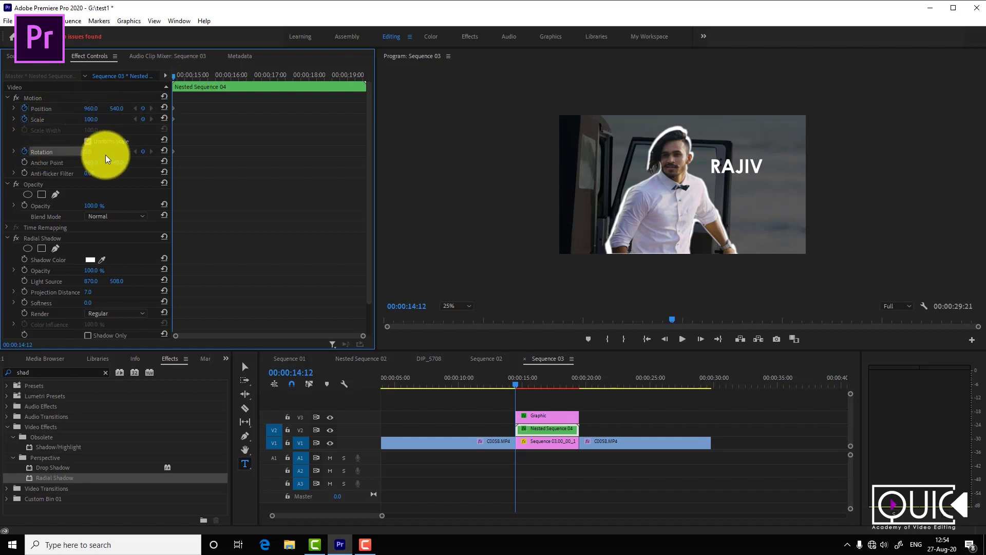
Add Position, Scale and Rotation keyframes near the end of the freeze frame
left_click_drag(191, 75, 365, 109)
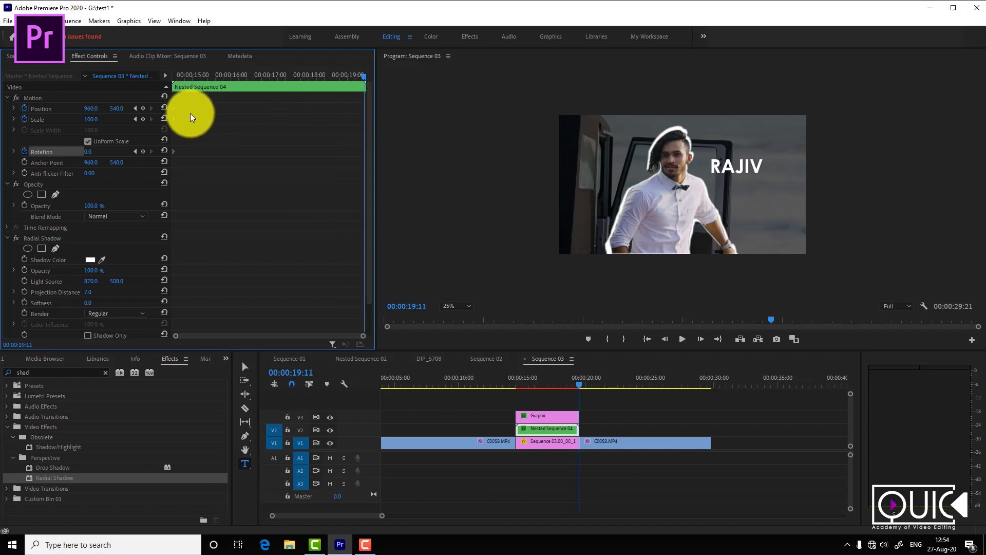
left_click(143, 108)
left_click(143, 118)
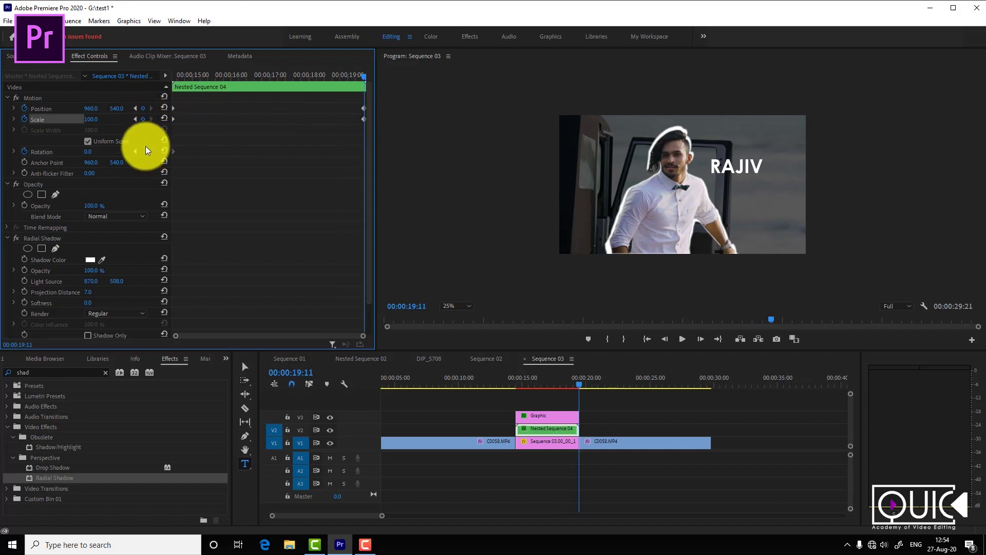
left_click(143, 151)
At the cutout's last frame, enlarge it to about 117 scale and move it lower
left_click_drag(235, 75, 334, 110)
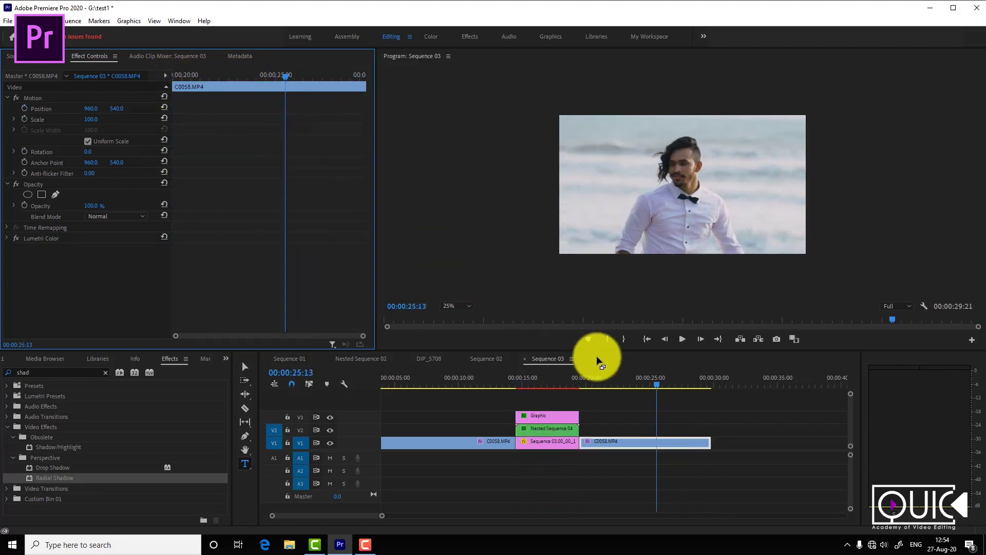
left_click(572, 383)
left_click_drag(575, 383, 577, 384)
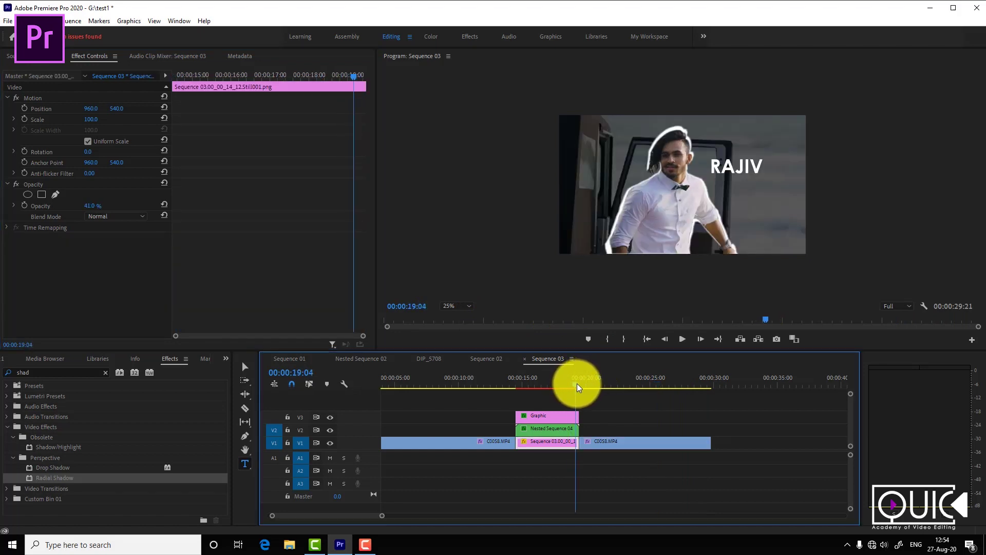
left_click(566, 431)
left_click_drag(358, 81, 363, 84)
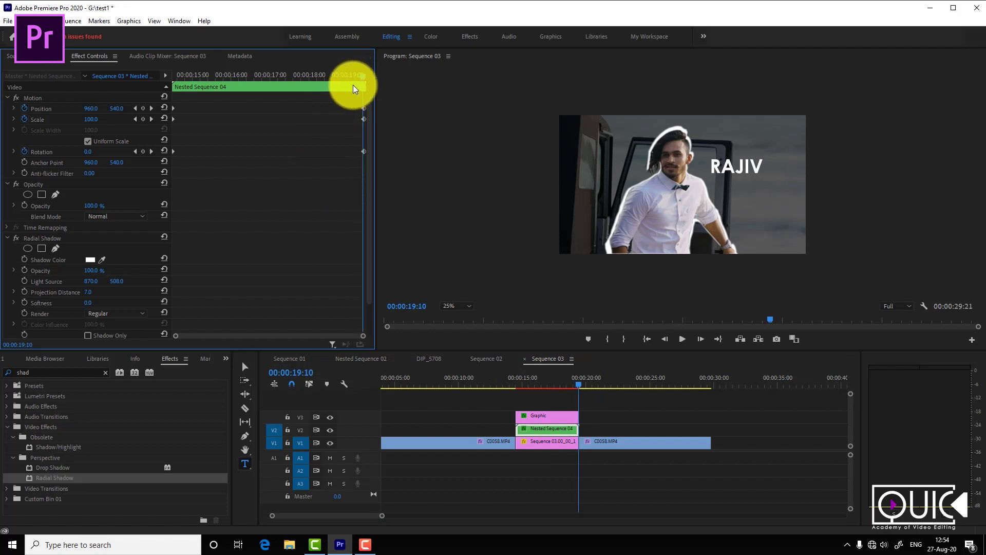
key("Right")
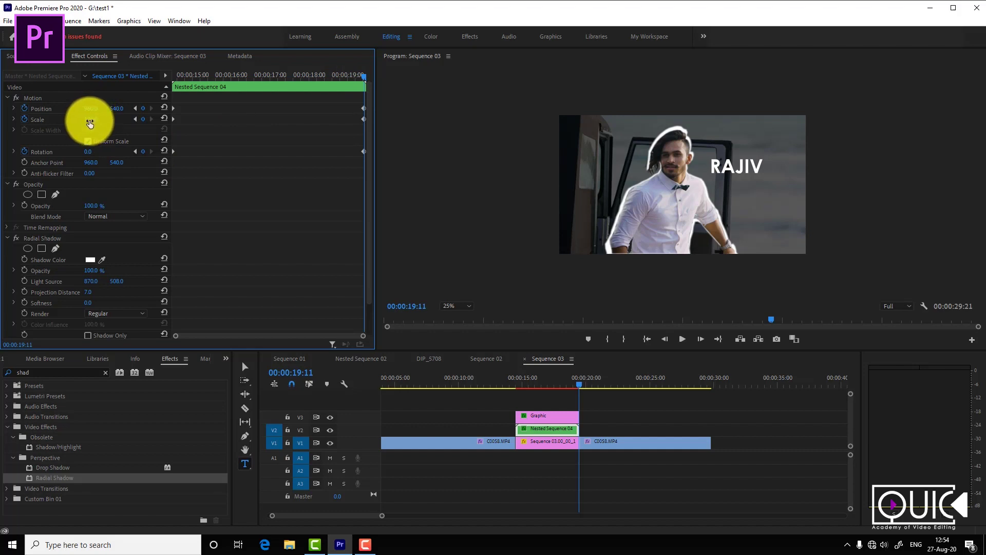
mouse_move(90, 120)
left_mouse_down()
mouse_move(110, 118)
mouse_move(94, 120)
left_mouse_up()
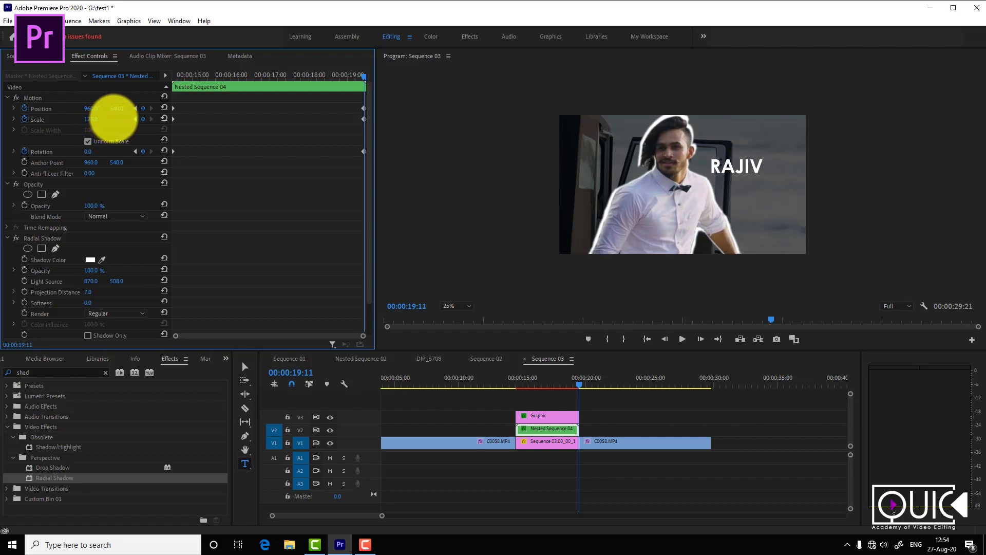
mouse_move(117, 108)
left_mouse_down()
mouse_move(194, 81)
mouse_move(345, 105)
mouse_move(180, 111)
left_mouse_up()
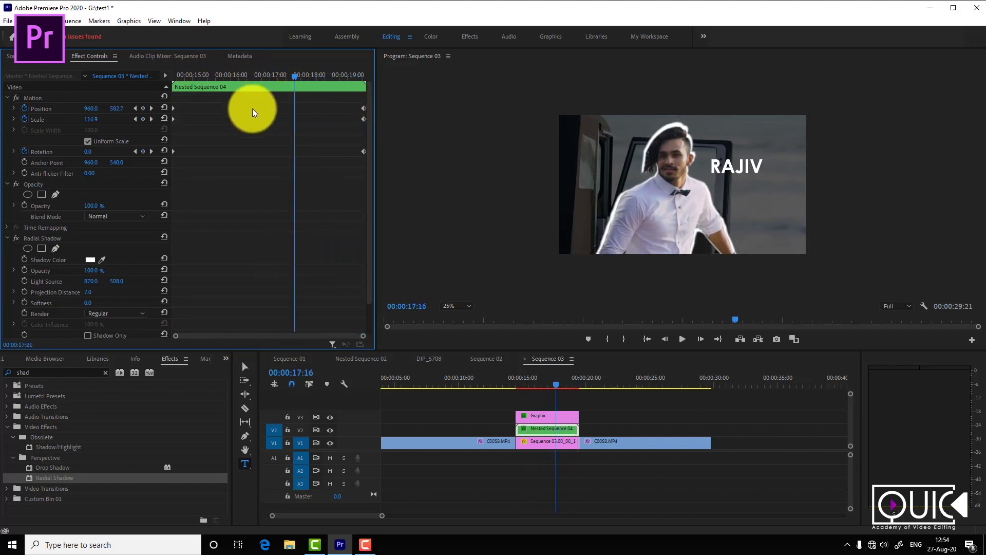
left_click(539, 416)
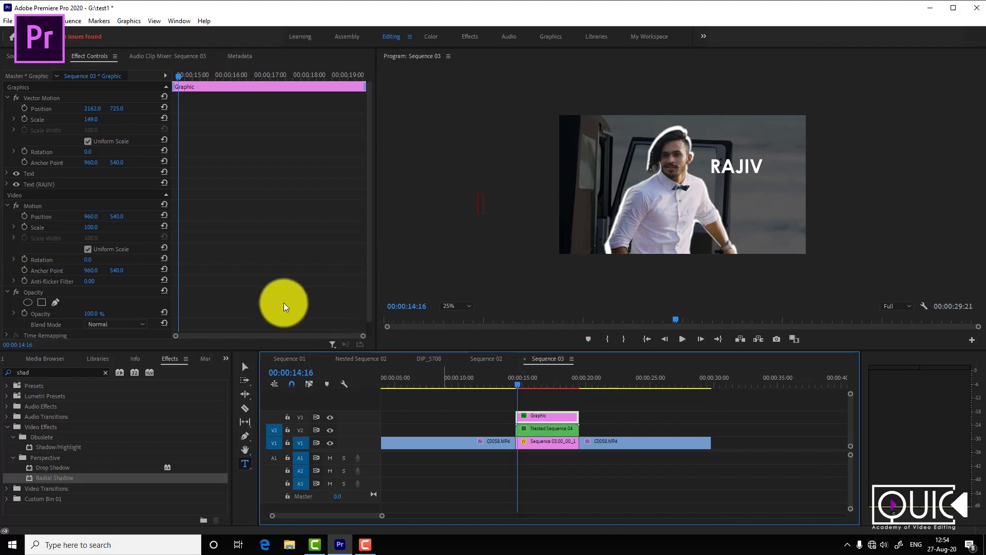
At the title clip's start, enable Vector Motion Position, Scale and Rotation keyframes
left_click_drag(177, 79, 173, 82)
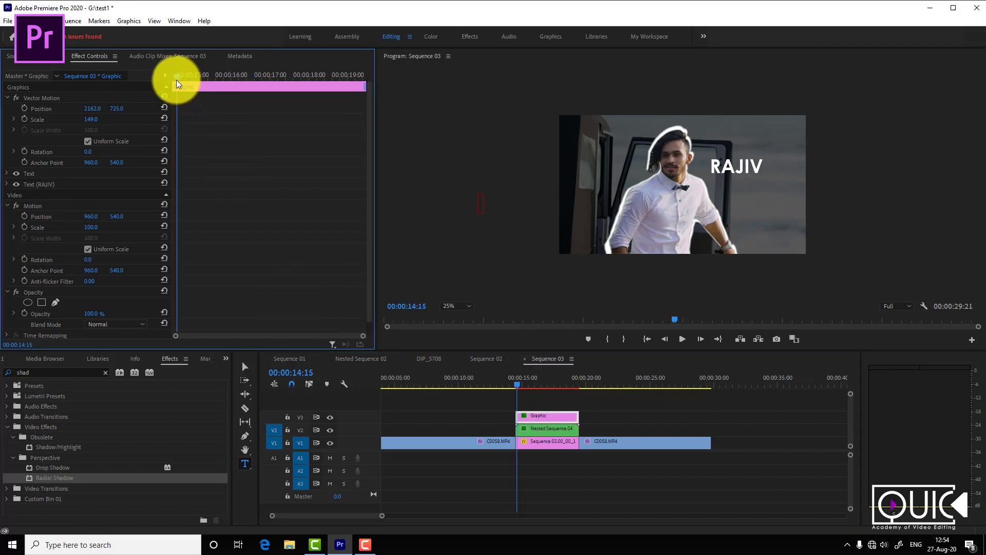
left_click(24, 108)
left_click(24, 119)
left_click(25, 151)
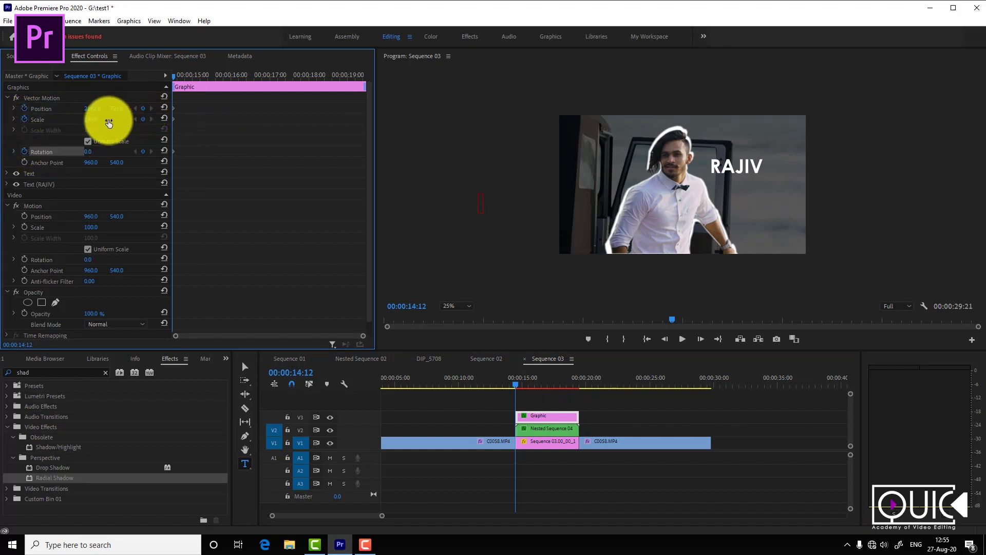
Set the RAJIV title's Scale to 180 and Position to 2347, 736
mouse_move(109, 123)
left_mouse_down()
mouse_move(87, 119)
mouse_move(96, 113)
left_mouse_up()
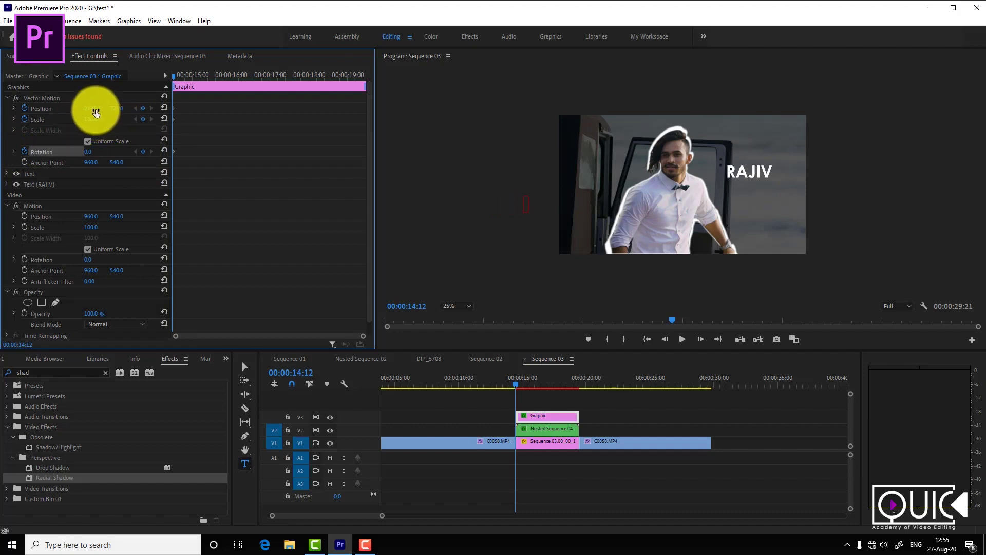
mouse_move(96, 113)
left_mouse_down()
mouse_move(55, 110)
mouse_move(86, 104)
left_mouse_up()
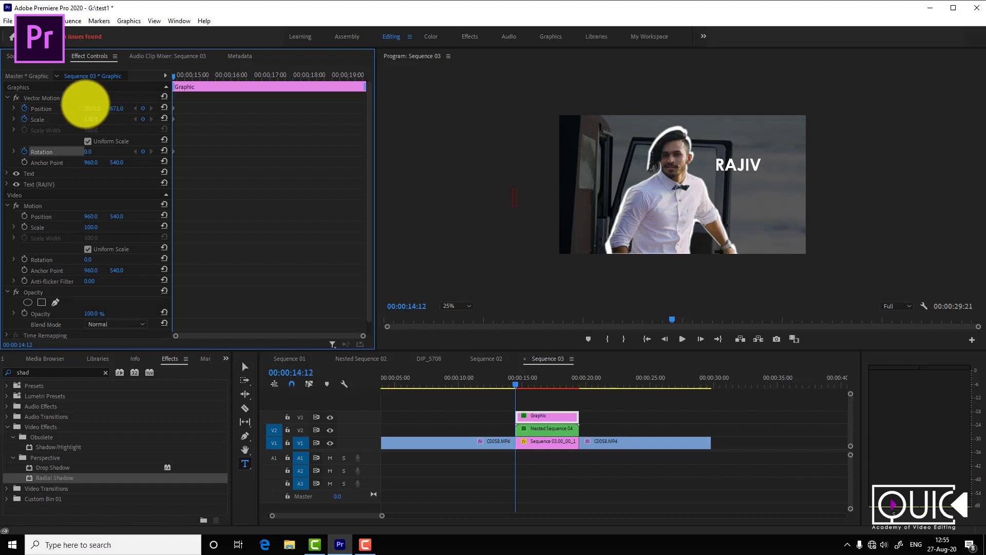
mouse_move(85, 104)
left_mouse_down()
mouse_move(254, 102)
mouse_move(323, 90)
mouse_move(365, 97)
mouse_move(173, 111)
left_mouse_up()
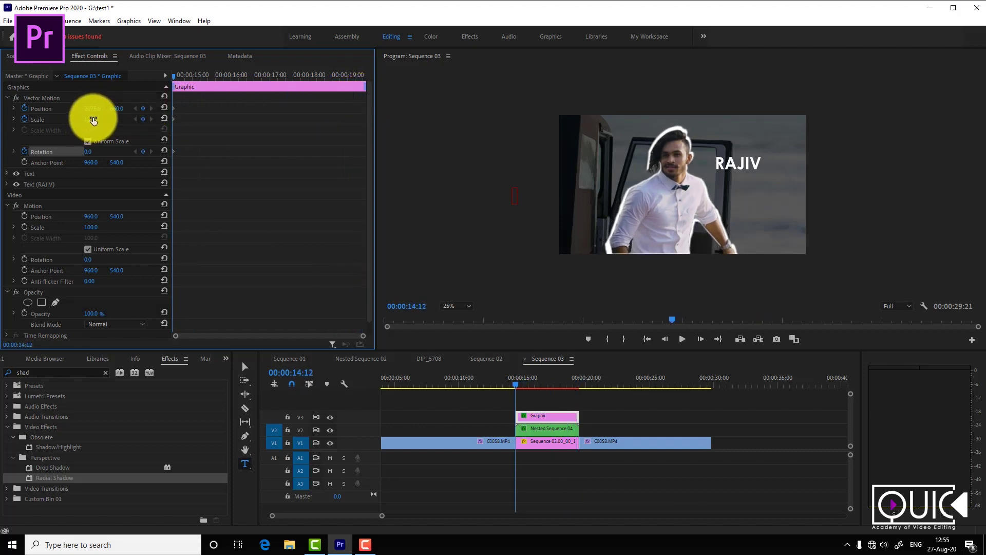
left_click_drag(92, 119, 121, 117)
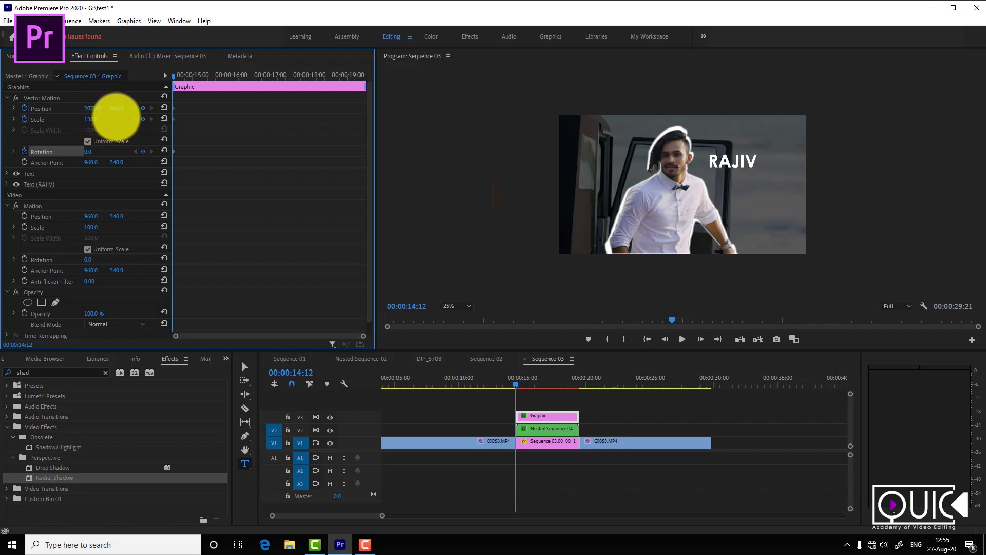
mouse_move(122, 117)
left_mouse_down()
mouse_move(109, 108)
mouse_move(211, 100)
left_mouse_up()
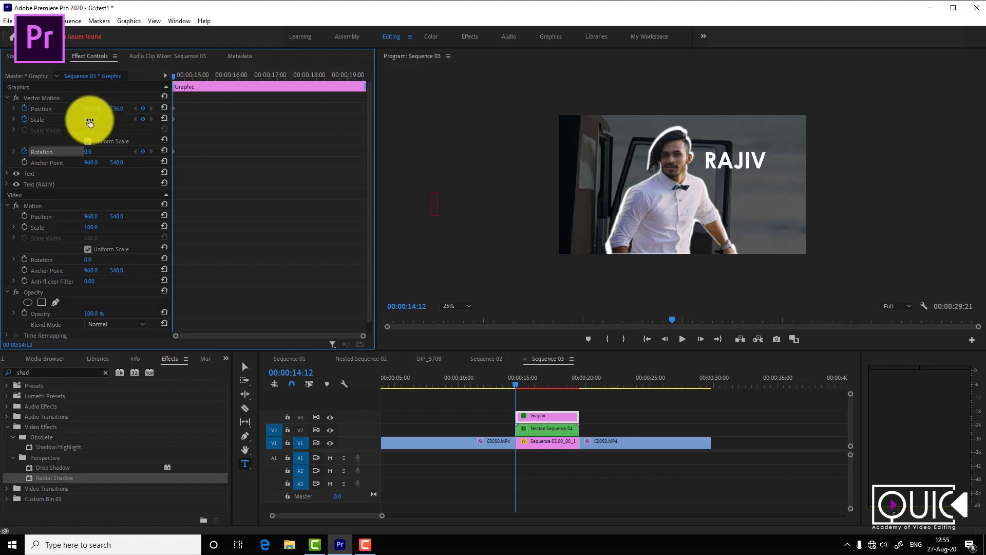
mouse_move(116, 111)
left_mouse_down()
mouse_move(88, 119)
mouse_move(129, 107)
left_mouse_up()
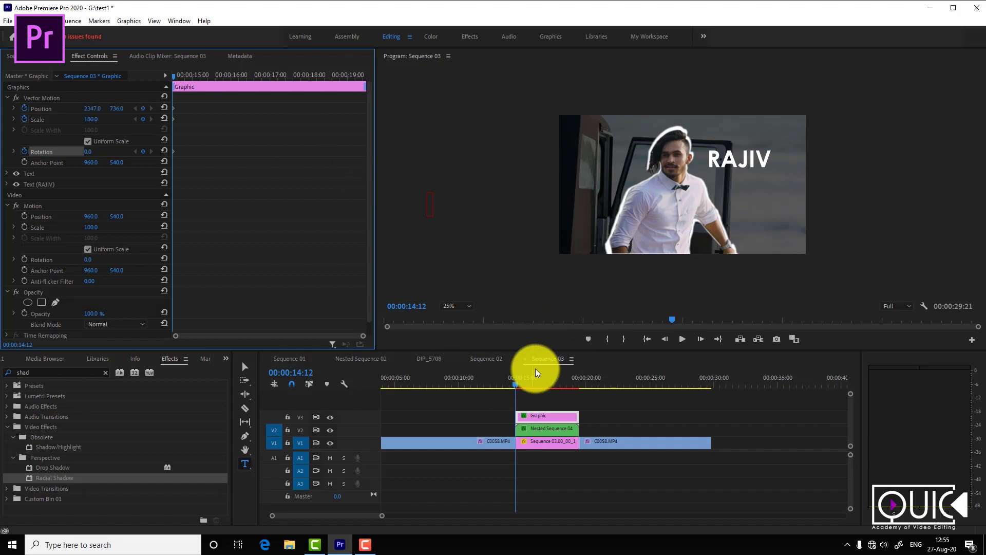
left_click_drag(538, 375, 578, 383)
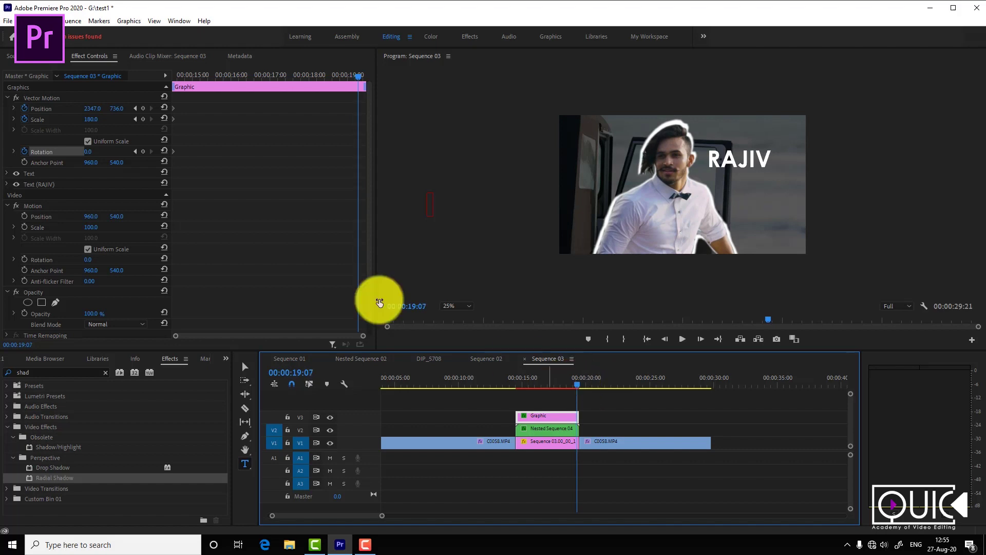
At 19:07 add Position, Scale and Rotation keyframes and scrub the RAJIV title's Scale down
left_click(143, 109)
left_click(143, 119)
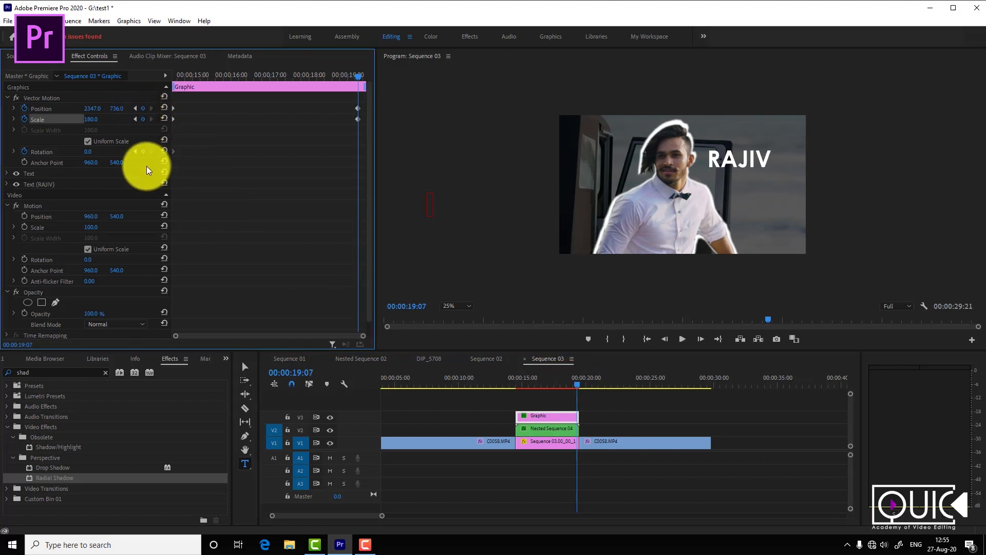
left_click(143, 152)
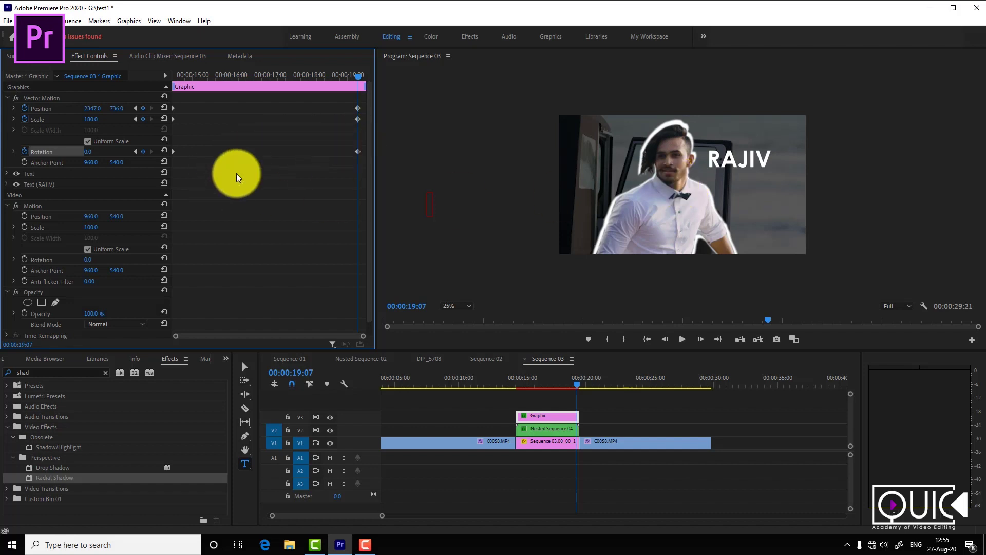
mouse_move(91, 120)
left_mouse_down()
mouse_move(54, 119)
mouse_move(141, 101)
mouse_move(69, 104)
left_mouse_up()
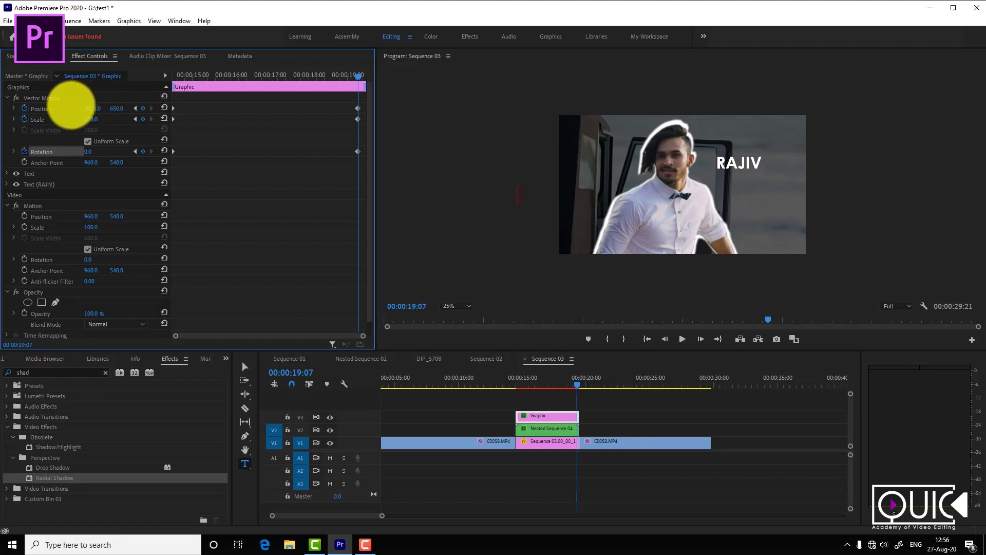
mouse_move(516, 377)
left_mouse_down()
mouse_move(576, 379)
mouse_move(518, 387)
left_mouse_up()
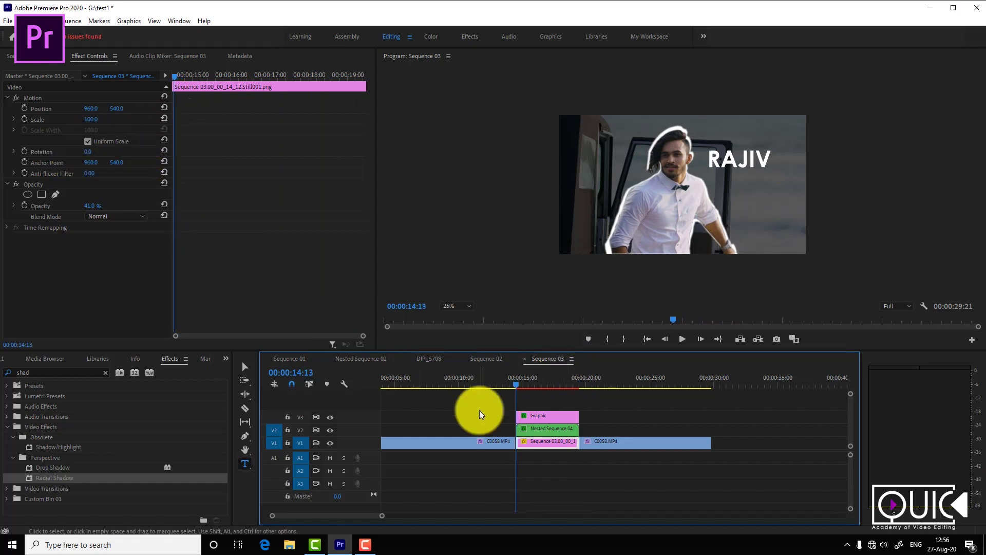
At the title's first frame, set a 5° rotation and shift RAJIV slightly down
left_click(530, 416)
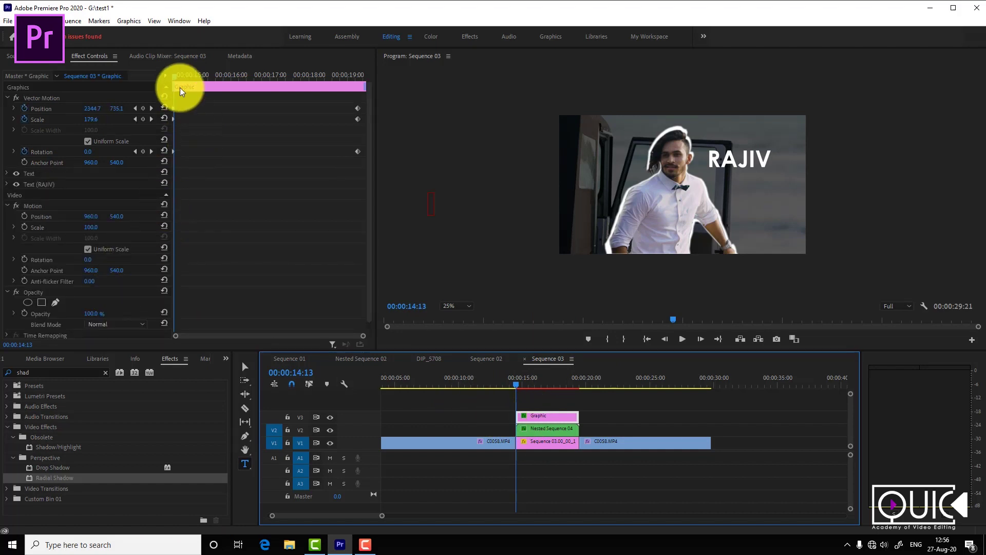
left_click(174, 76)
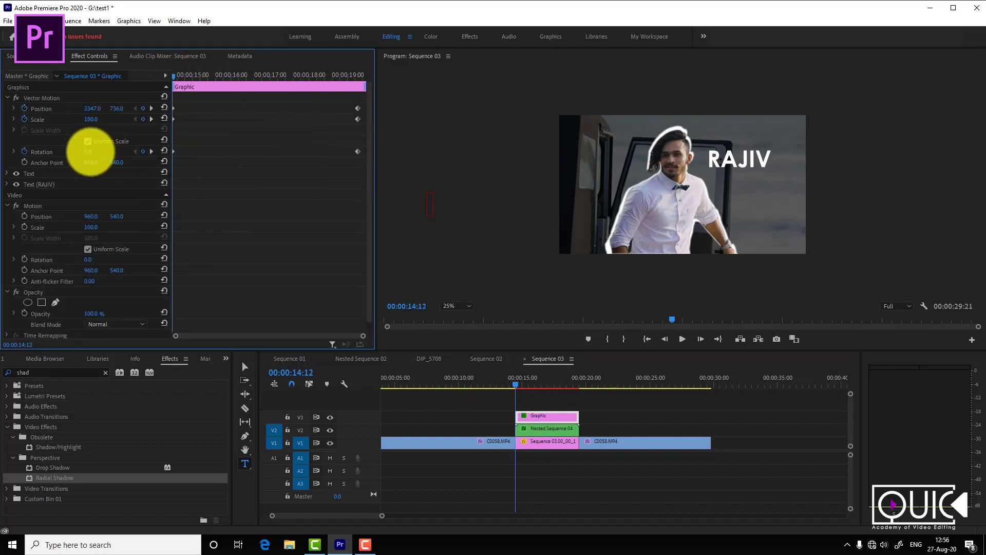
left_click(90, 151)
type("5")
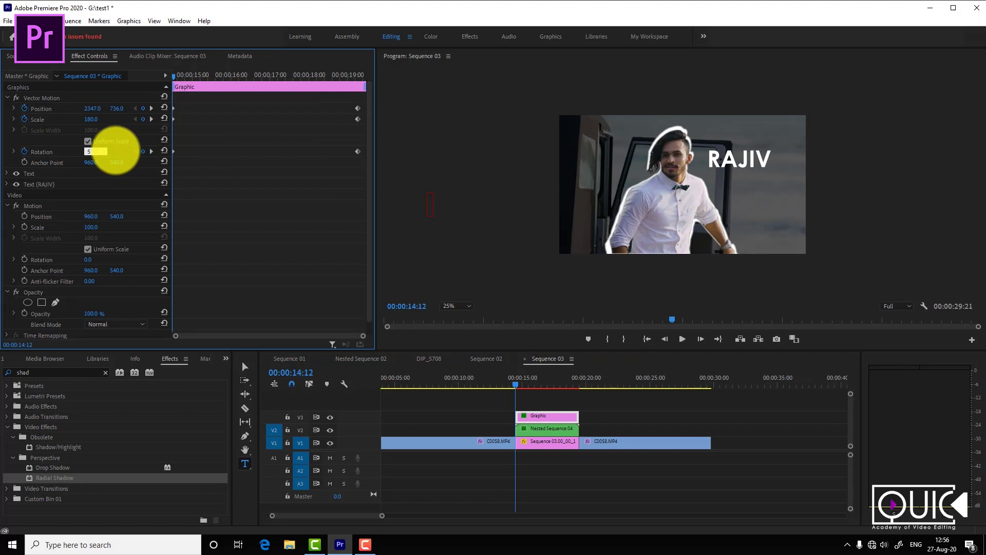
left_click(232, 213)
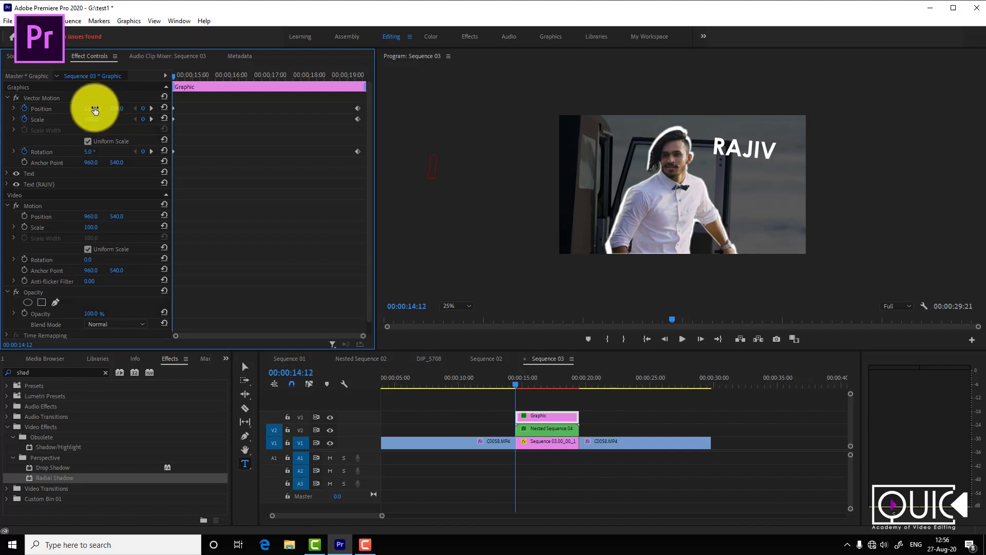
left_click_drag(118, 109, 169, 91)
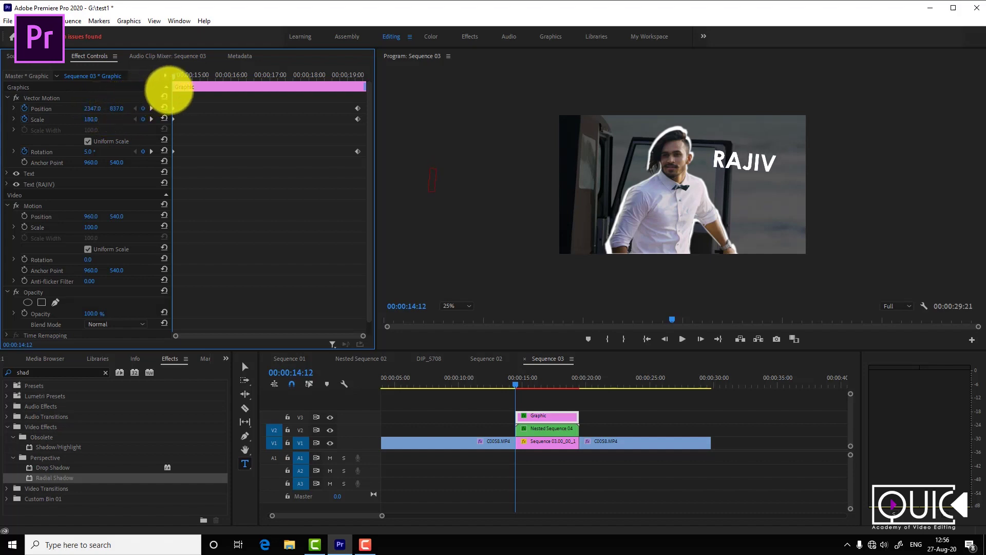
At the title's last frame, set rotation to -5° and raise Position Y to 558, then preview
left_click_drag(355, 75, 358, 75)
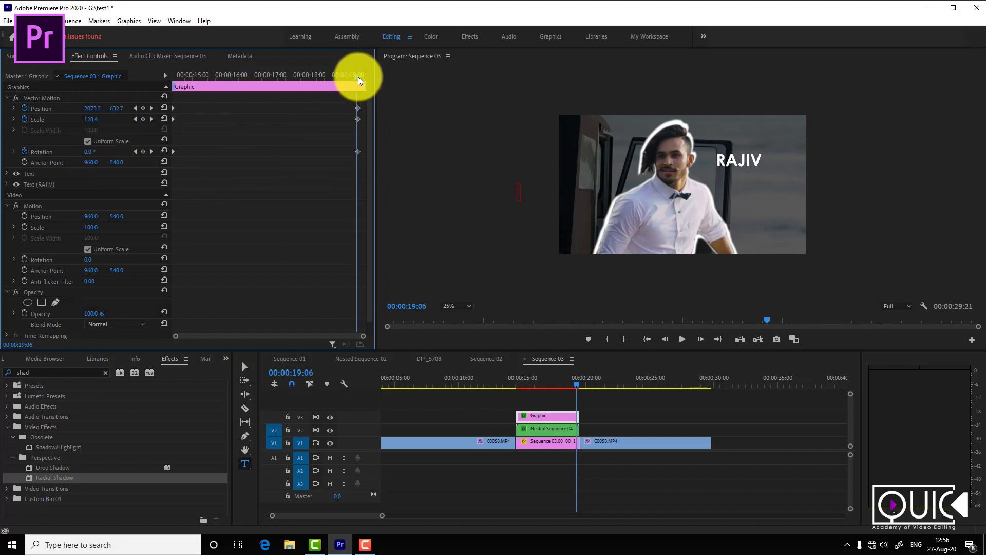
left_click_drag(358, 76, 359, 77)
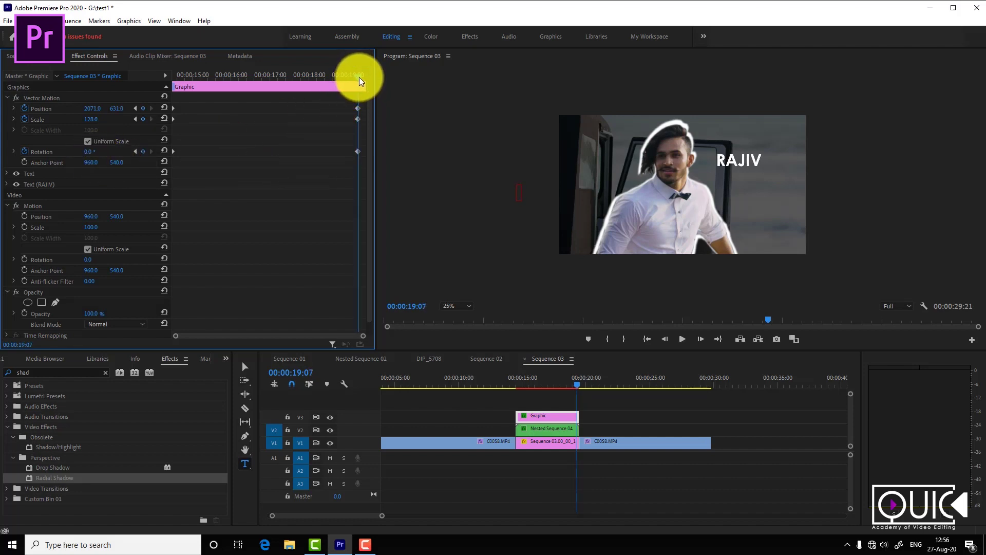
left_click(88, 152)
type("-5")
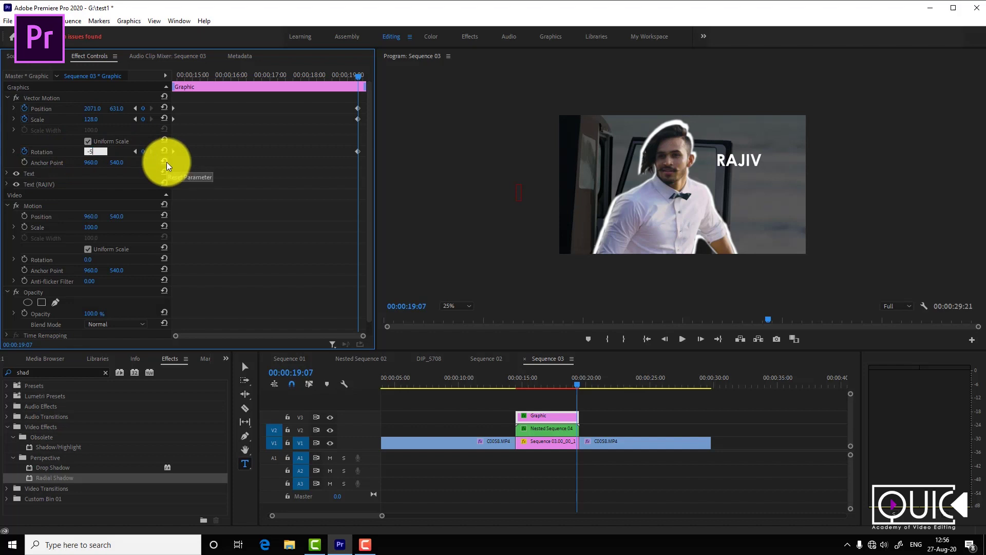
key("Return")
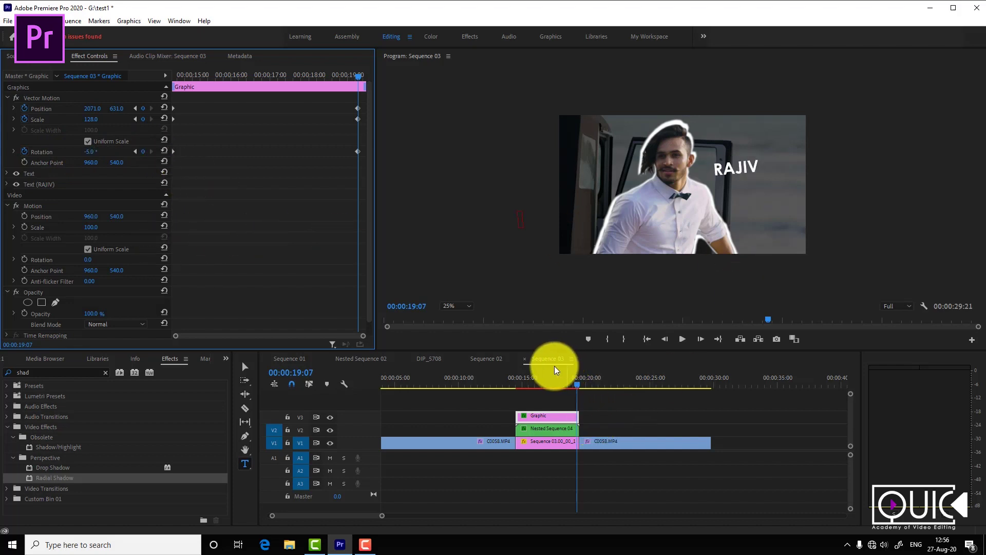
mouse_move(117, 109)
left_mouse_down()
mouse_move(75, 94)
mouse_move(124, 106)
left_mouse_up()
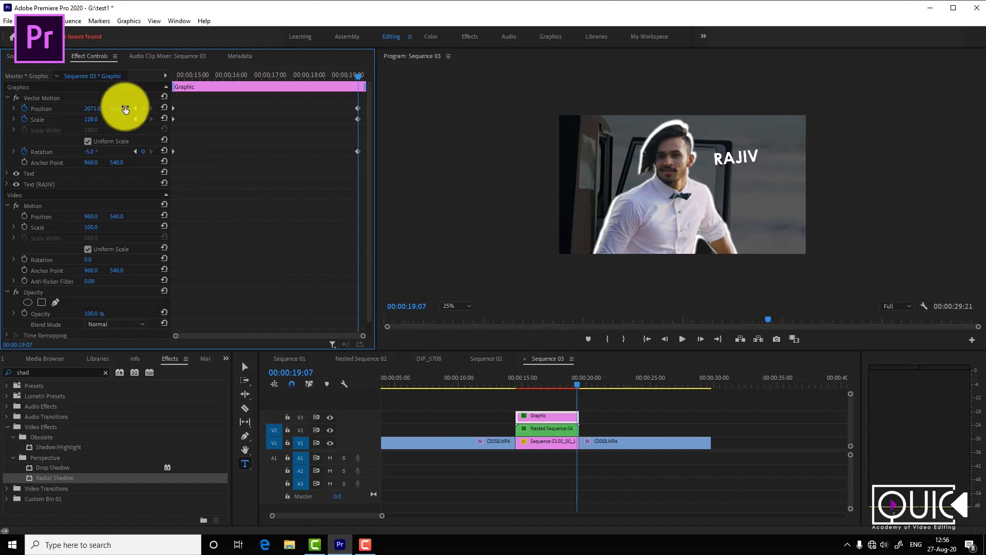
left_click(516, 380)
key("space")
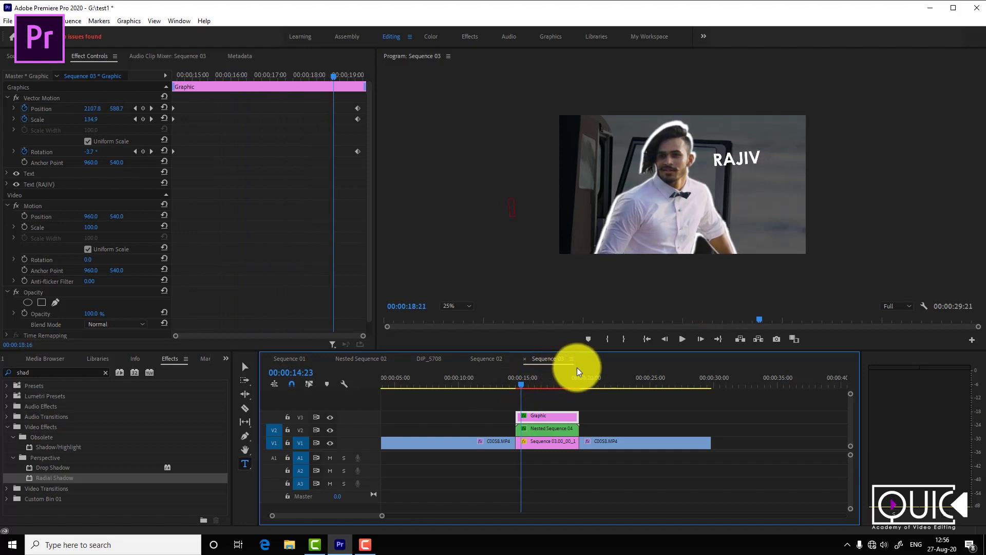
left_click(486, 382)
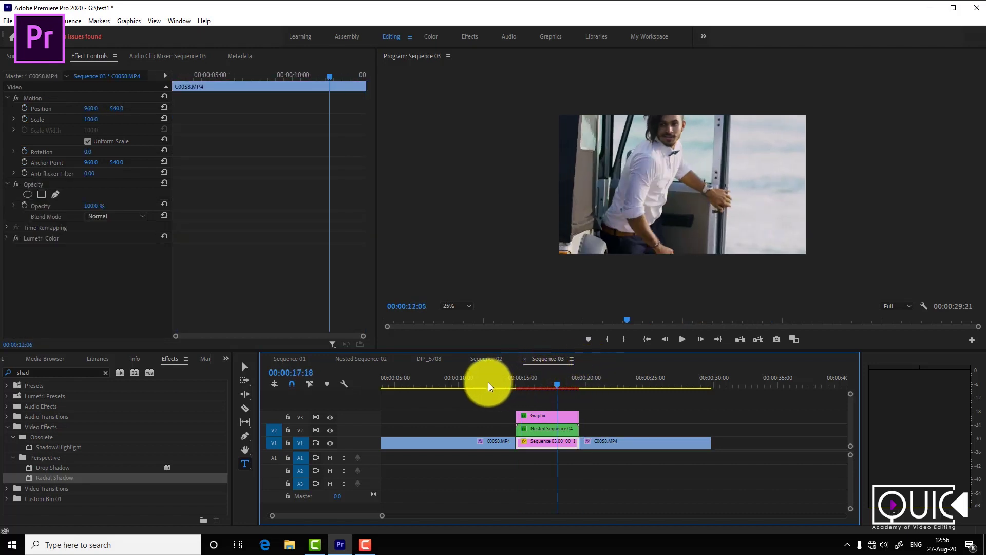
left_click_drag(488, 384, 447, 385)
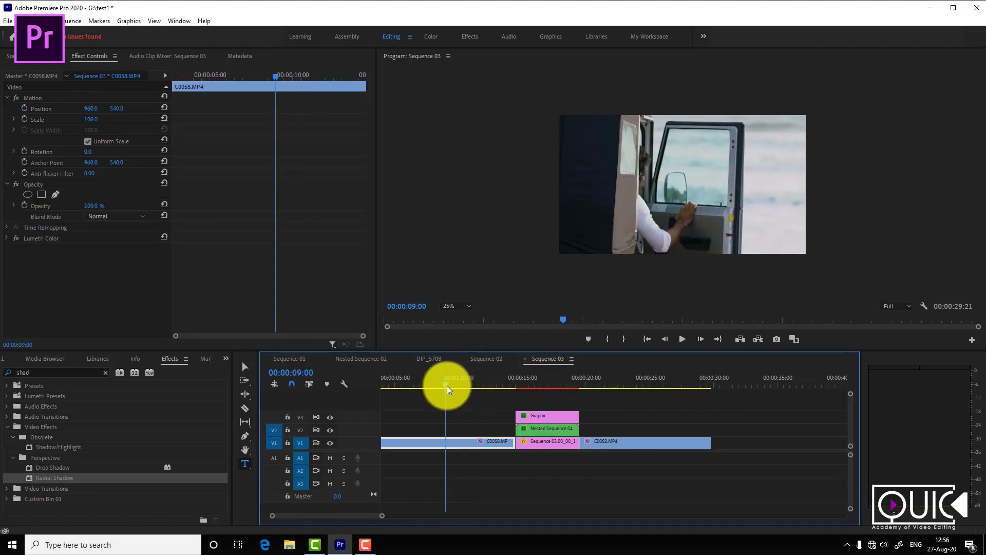
key("space")
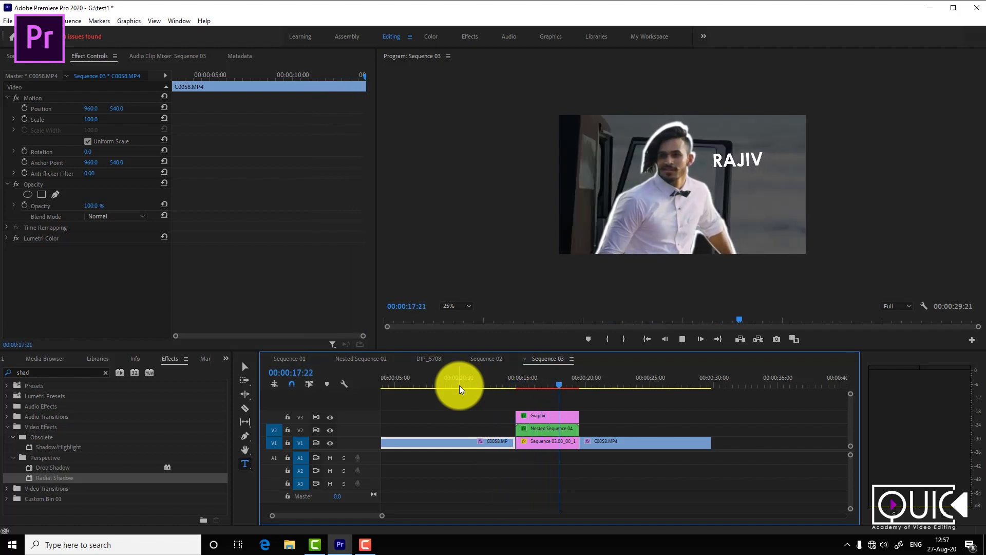
key("space")
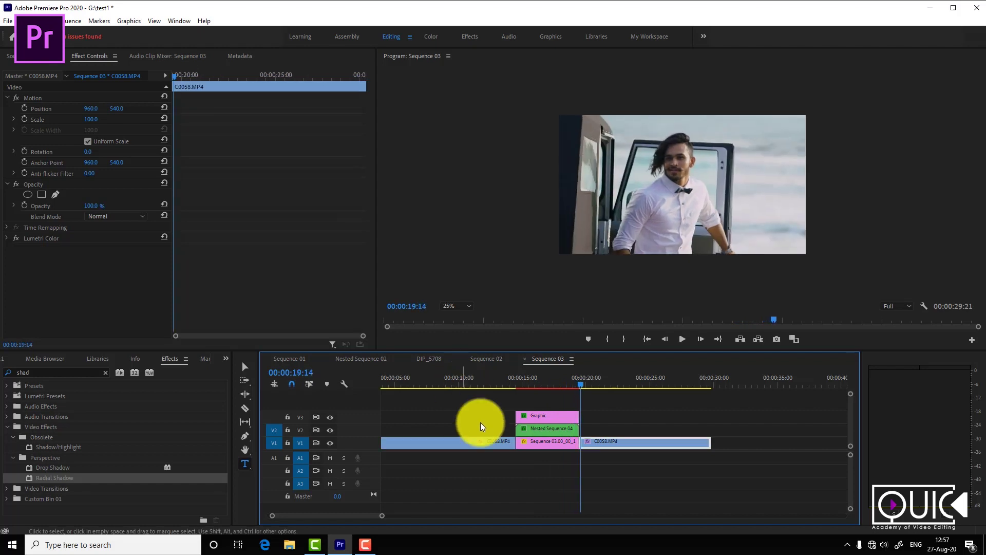
Add the Burst Animation clip from the cutout bin to the sequence end and trim it
left_click(8, 359)
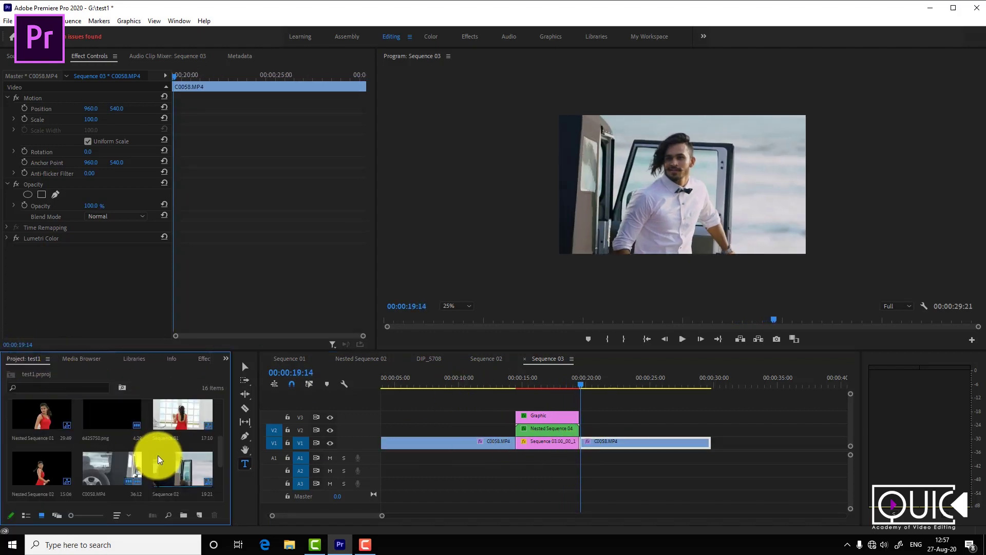
double_click(112, 412)
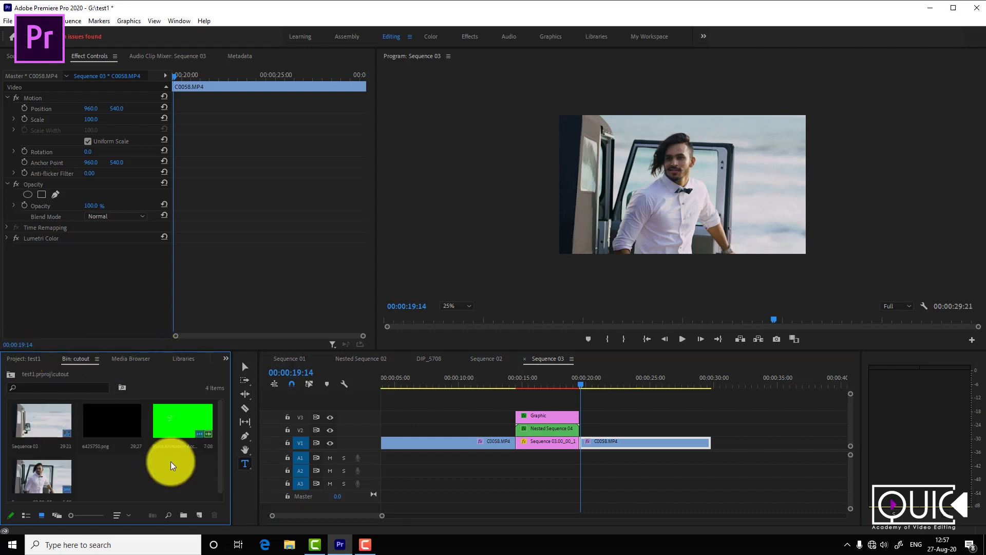
left_click_drag(175, 428, 729, 441)
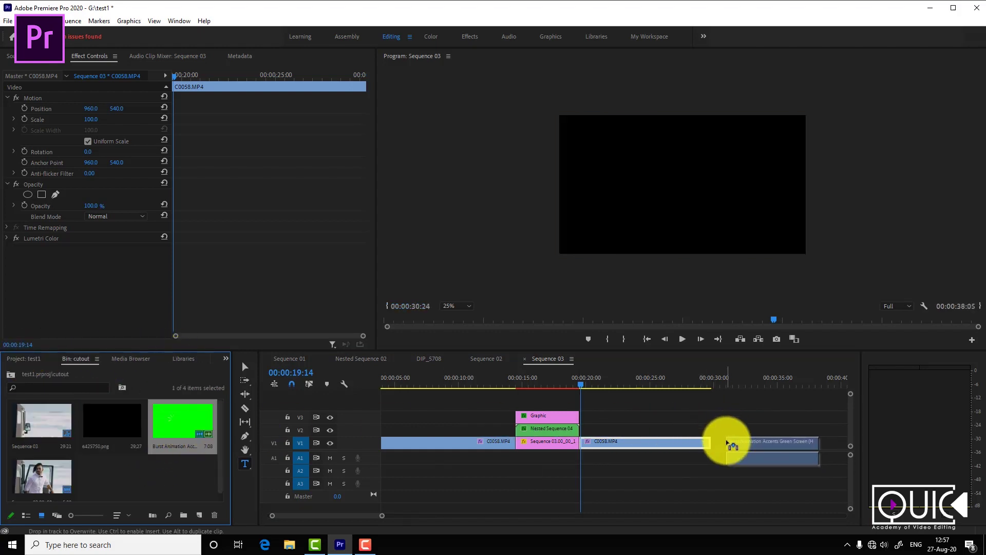
left_click(735, 380)
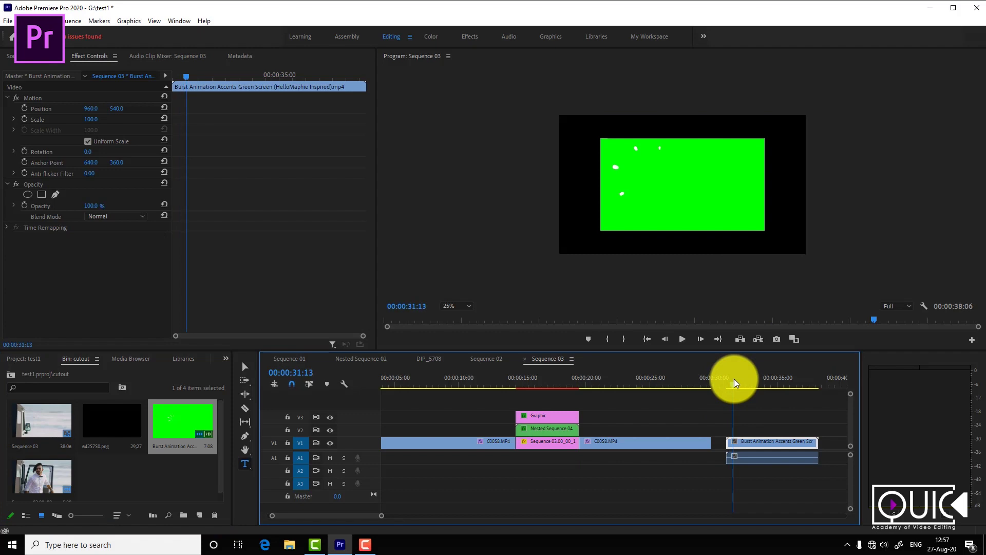
left_click_drag(736, 378, 738, 378)
left_click(764, 459)
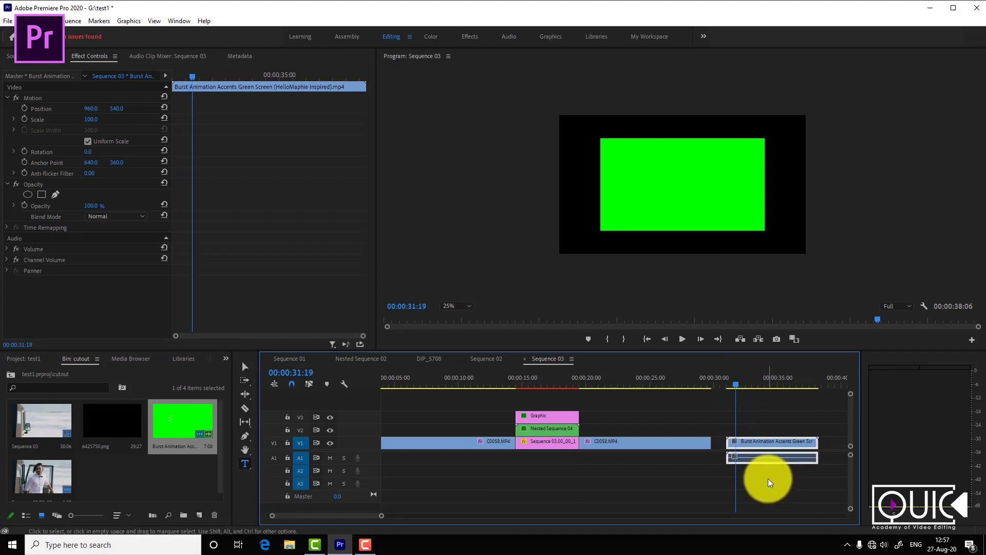
left_click_drag(817, 443, 732, 443)
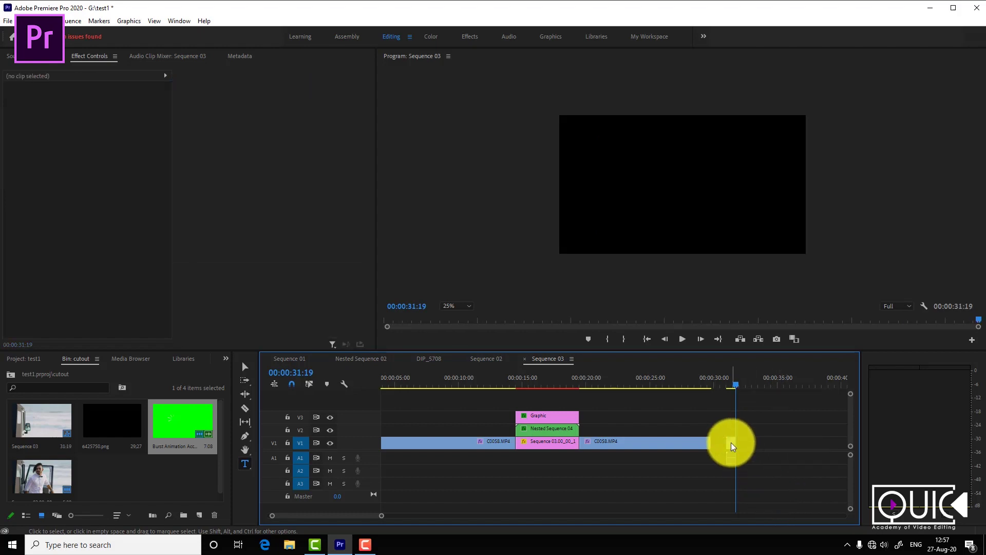
Move the burst clip to V3 at 15:00 and set its Scale to 152
mouse_move(554, 406)
left_mouse_down()
mouse_move(594, 406)
mouse_move(528, 417)
left_mouse_up()
left_click(523, 380)
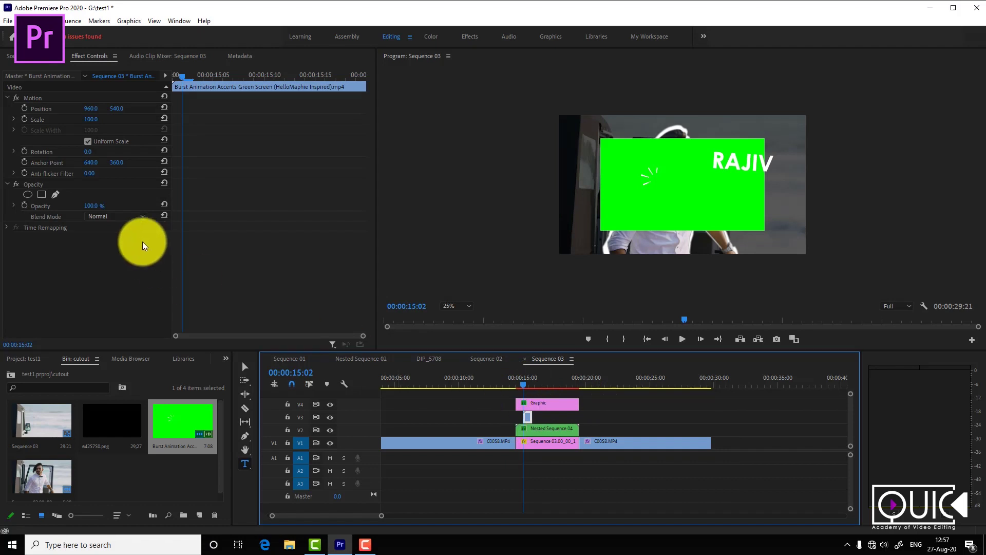
left_click_drag(91, 119, 115, 120)
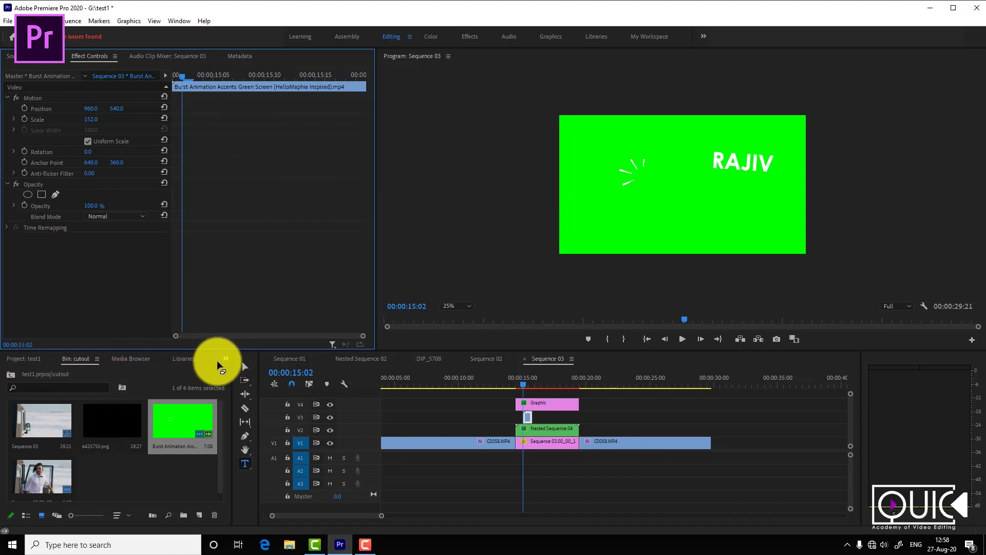
Search effects for 'flip' and apply Horizontal Flip to the Burst Animation clip
left_click(194, 359)
left_click(203, 362)
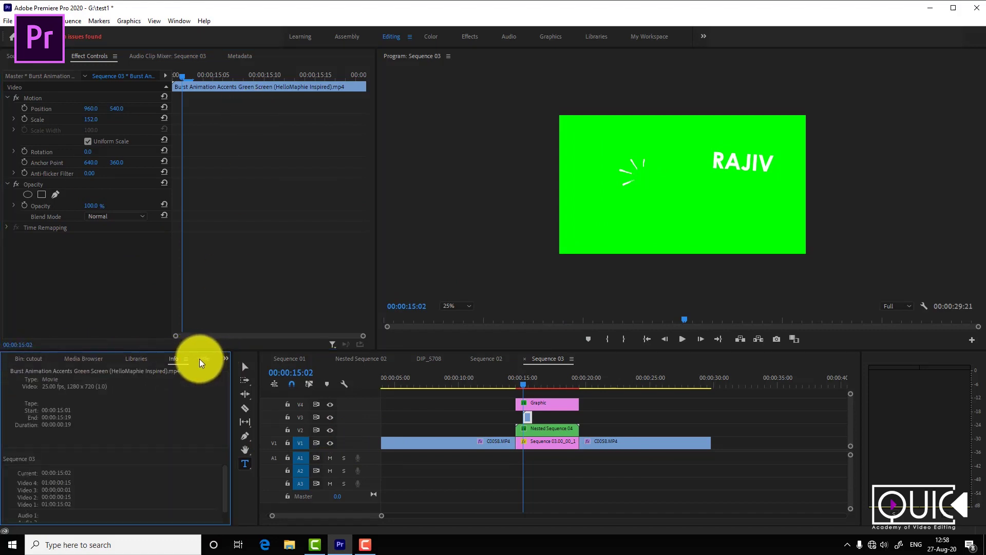
left_click(203, 362)
left_click(6, 373)
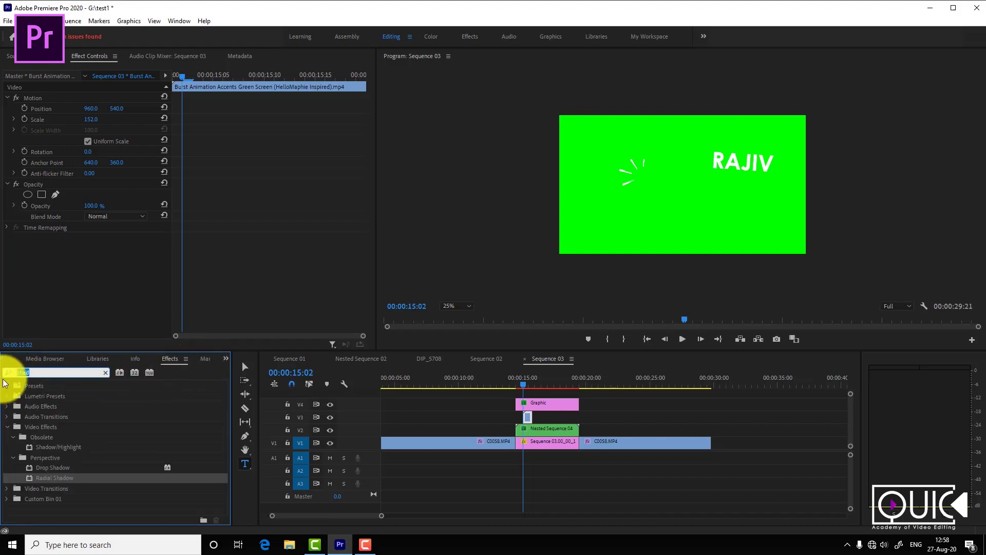
type("flip")
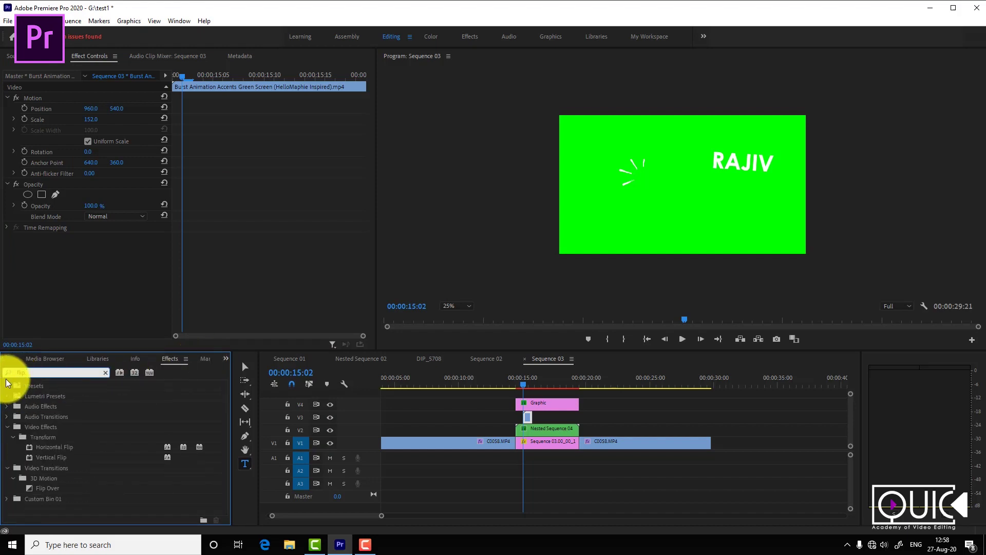
left_click_drag(72, 447, 528, 417)
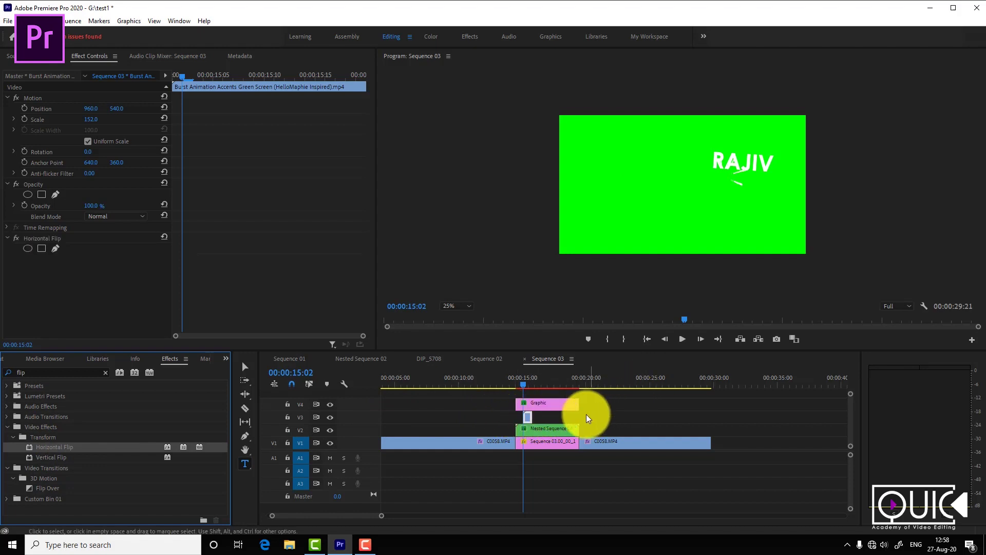
left_click_drag(380, 515, 363, 520)
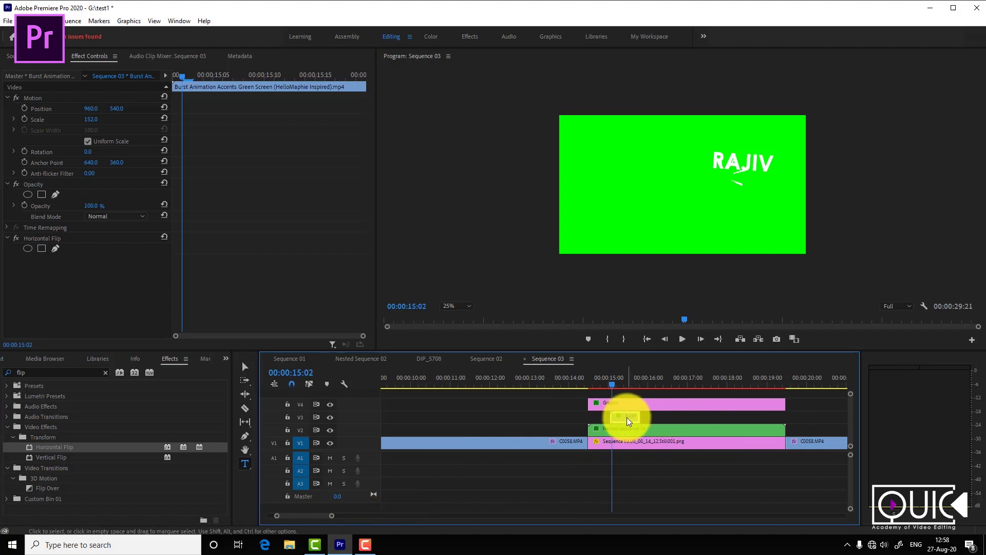
double_click(11, 372)
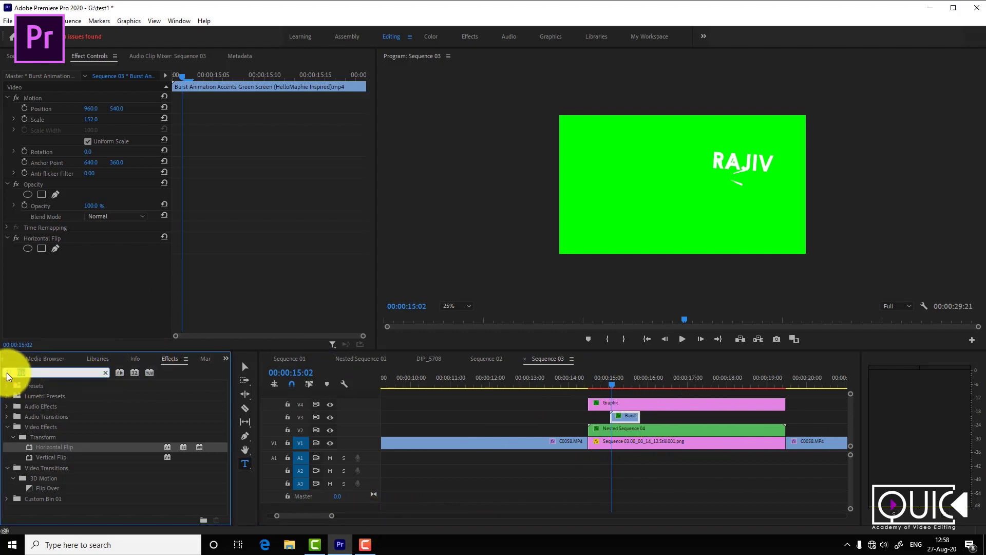
Apply Ultra Key to the burst clip and sample its green background as Key Color
type("key")
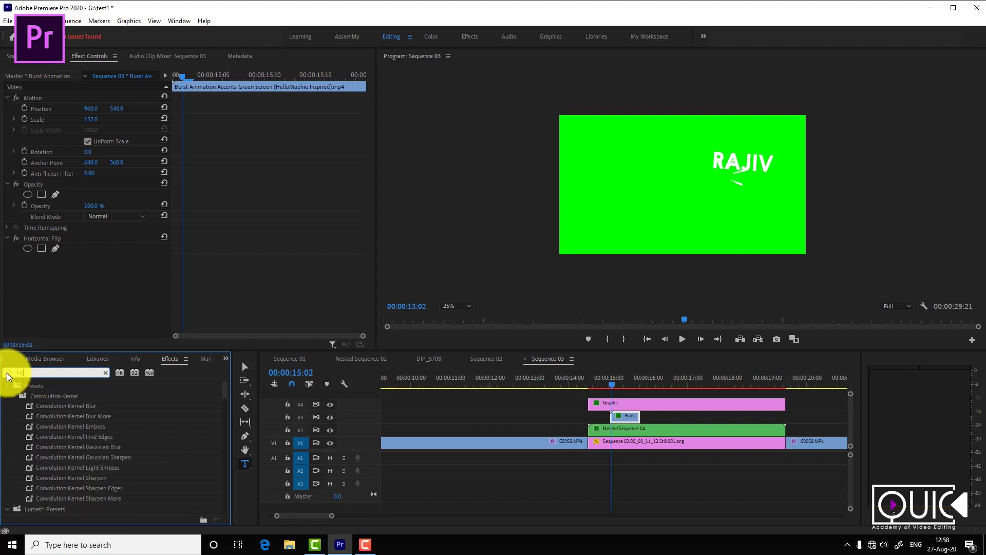
scroll(77, 452, "down", 3)
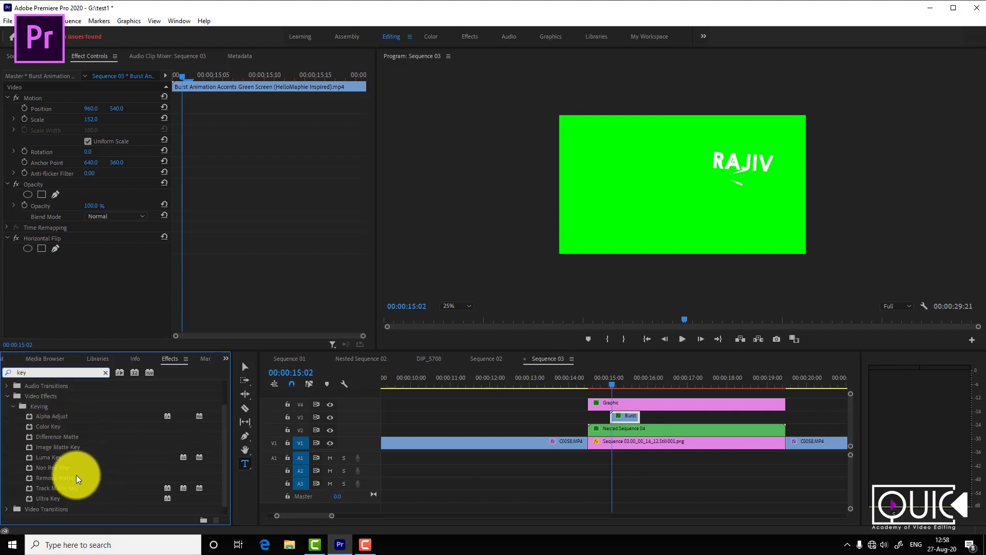
mouse_move(55, 498)
left_mouse_down()
mouse_move(452, 458)
mouse_move(619, 416)
left_mouse_up()
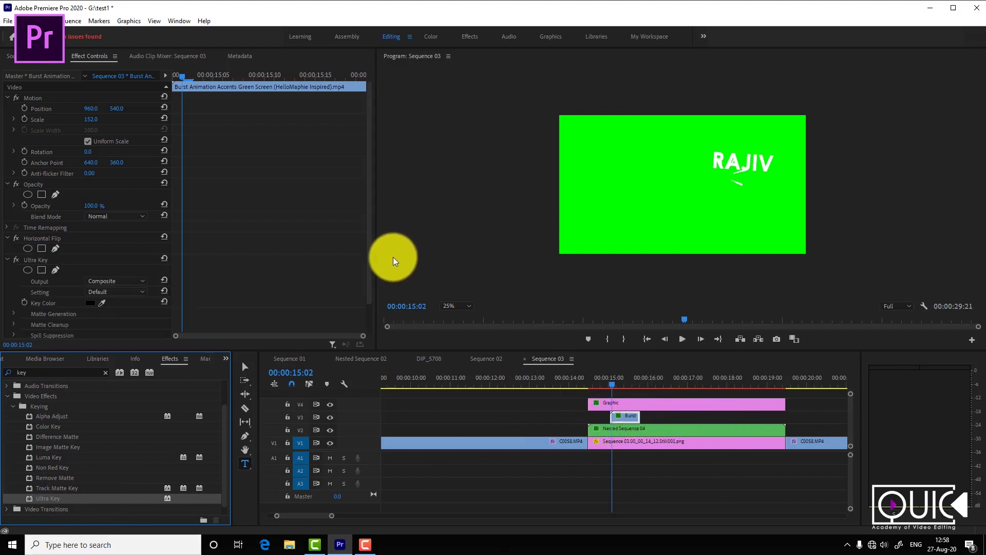
scroll(372, 231, "down", 1)
scroll(372, 231, "down", 3)
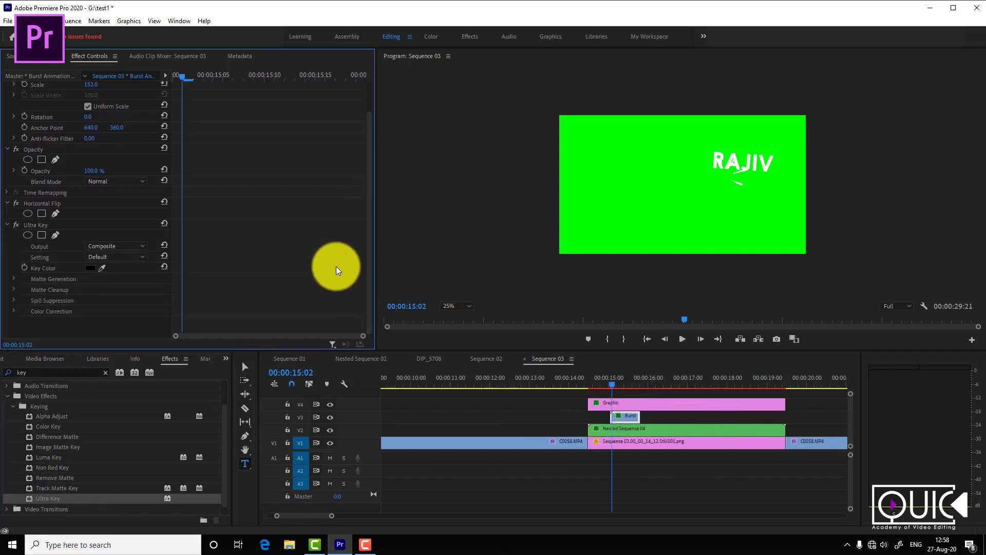
left_click(44, 226)
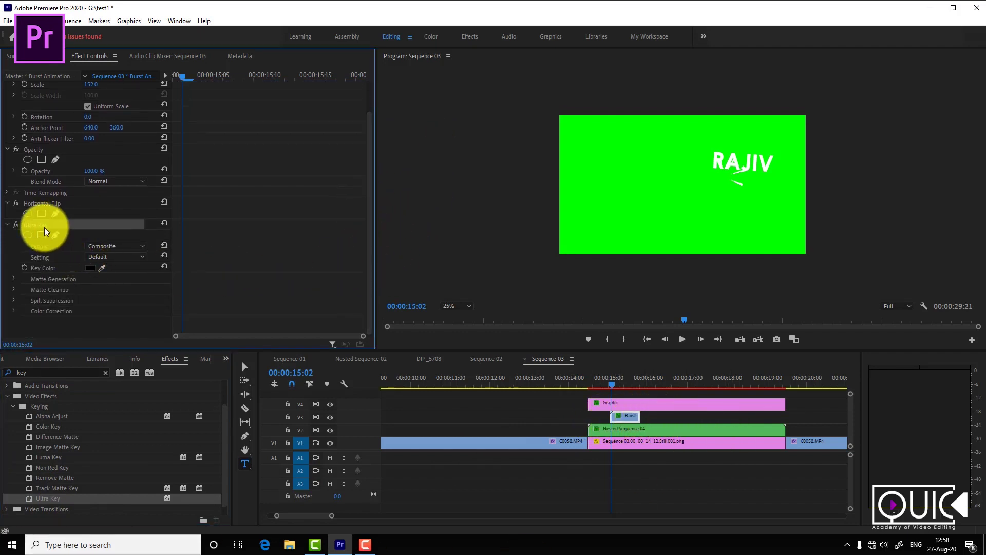
left_click(101, 267)
left_click(706, 186)
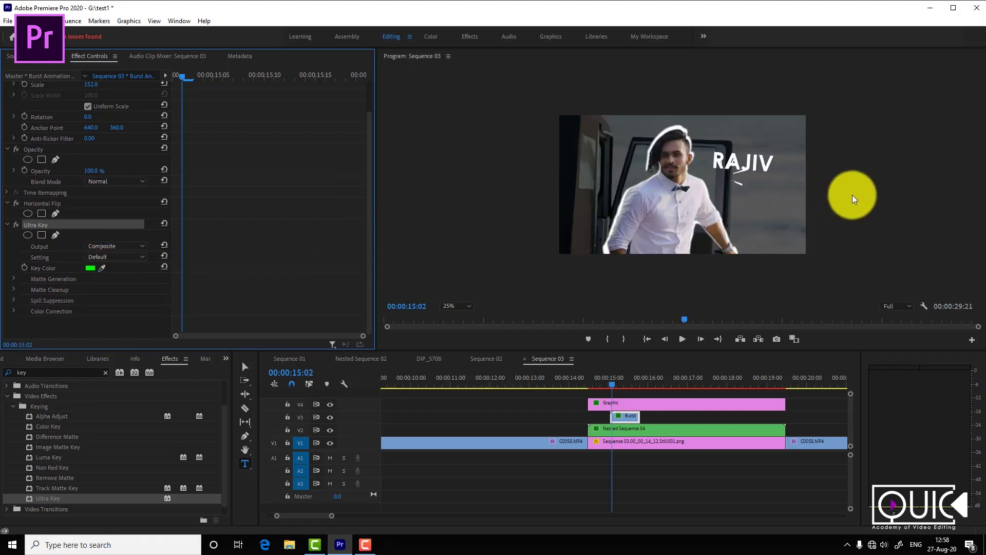
At 15:07, move the burst accents up and right to about 1210, 462
left_click_drag(616, 383, 620, 384)
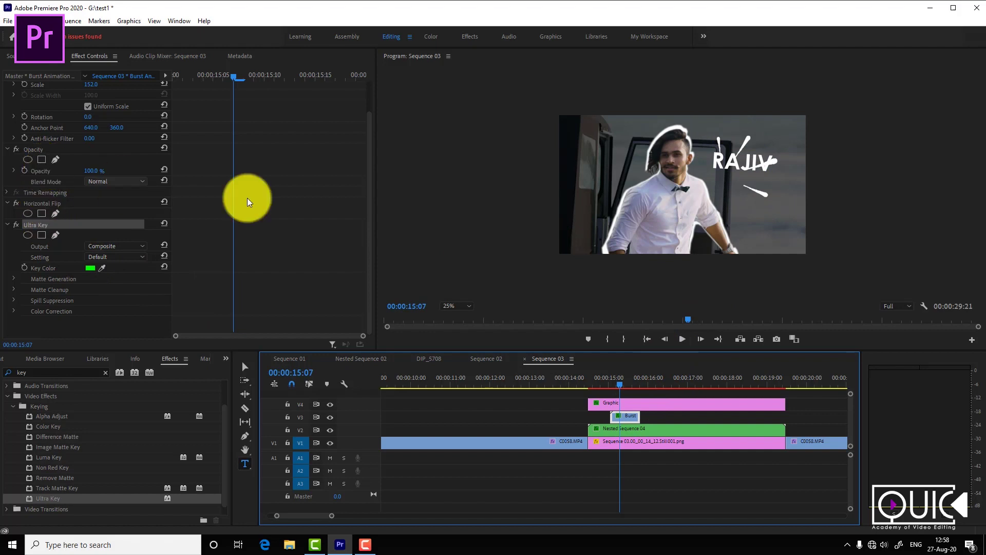
left_click_drag(370, 233, 374, 181)
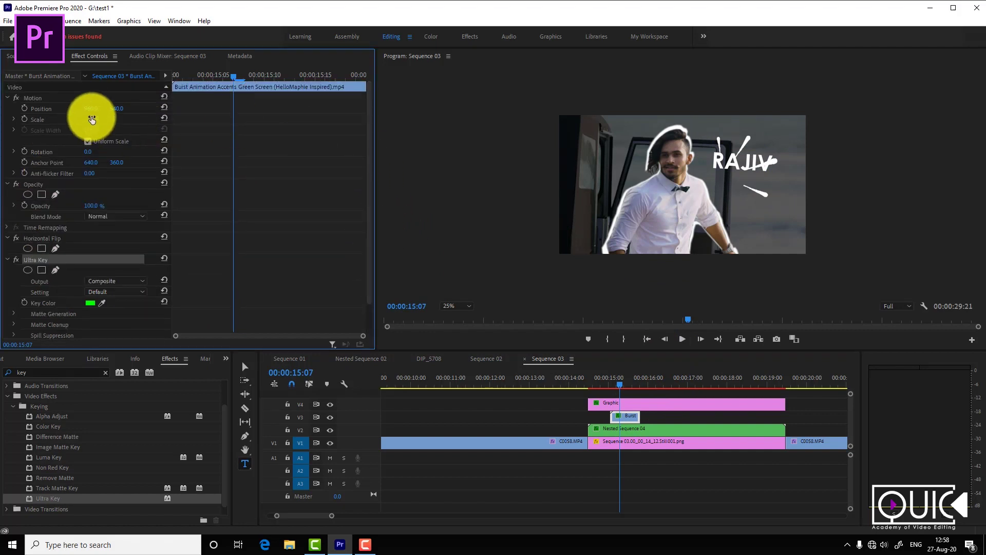
left_click_drag(90, 111, 225, 92)
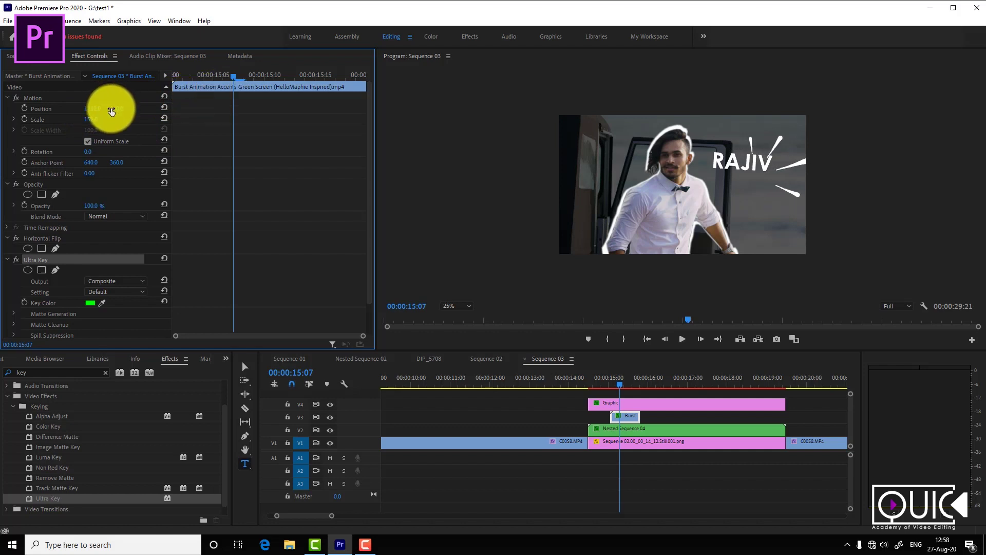
left_click_drag(121, 108, 81, 91)
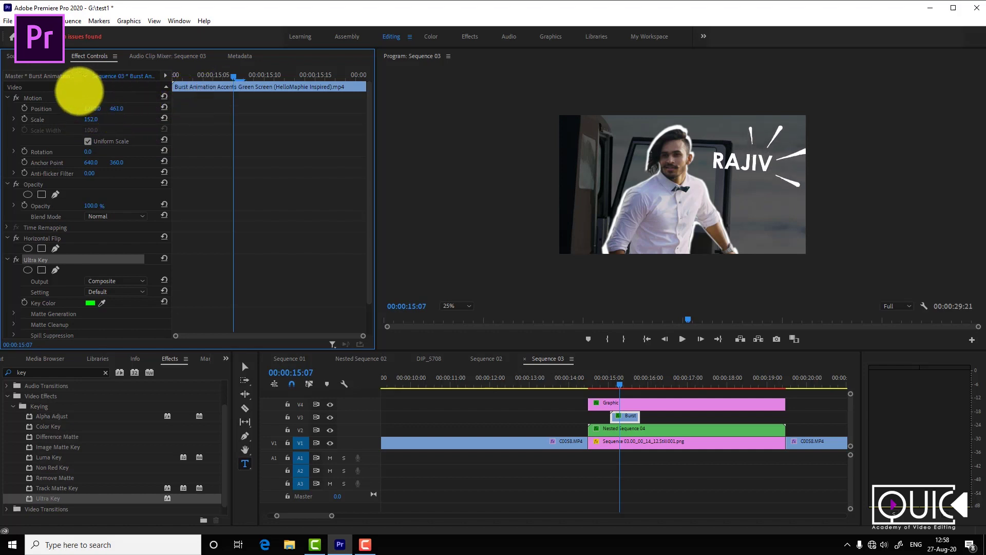
Paste three more copies of the burst clip along V3 after the first
left_click(599, 380)
key("space")
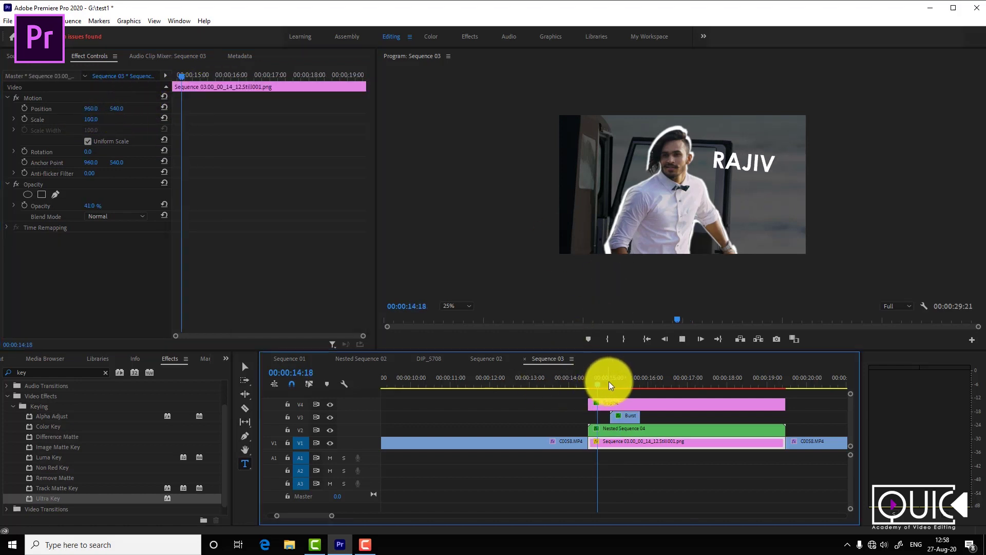
key("space")
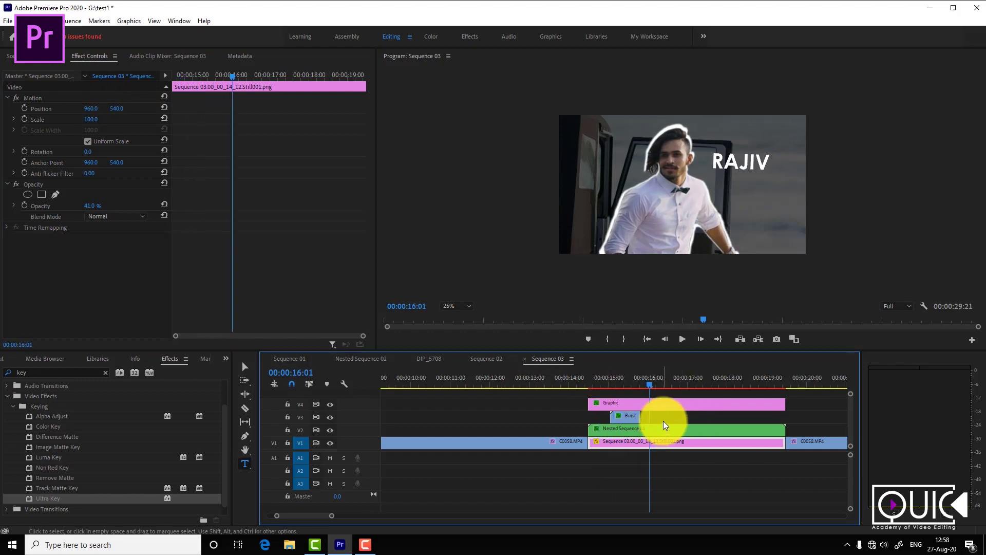
left_click(624, 417)
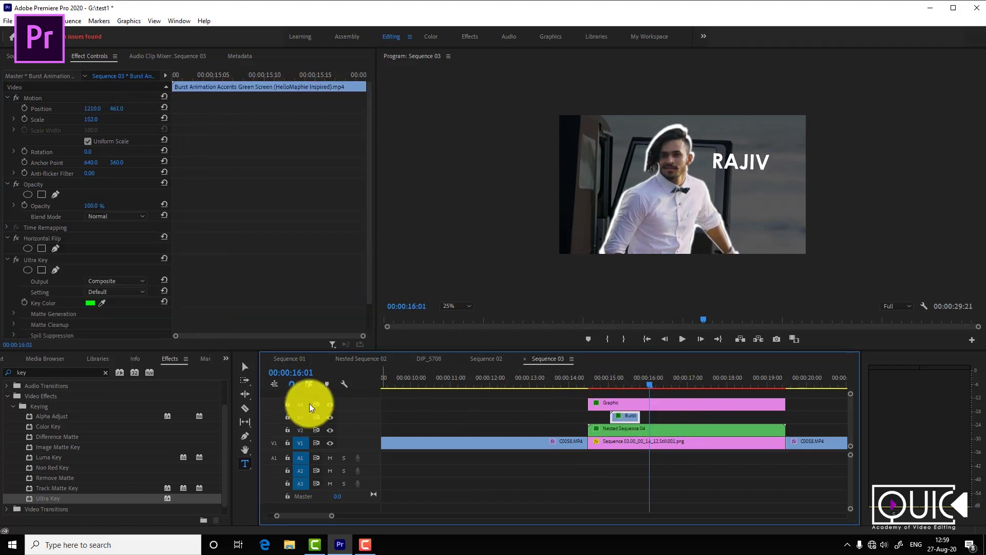
left_click(671, 421)
key("ctrl+v")
left_click(701, 381)
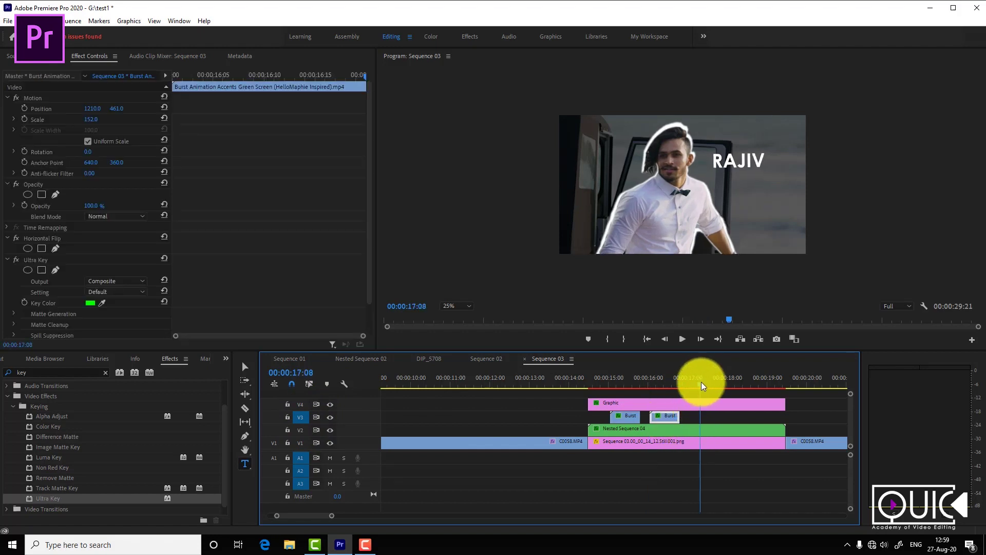
left_click(694, 383)
key("ctrl+v")
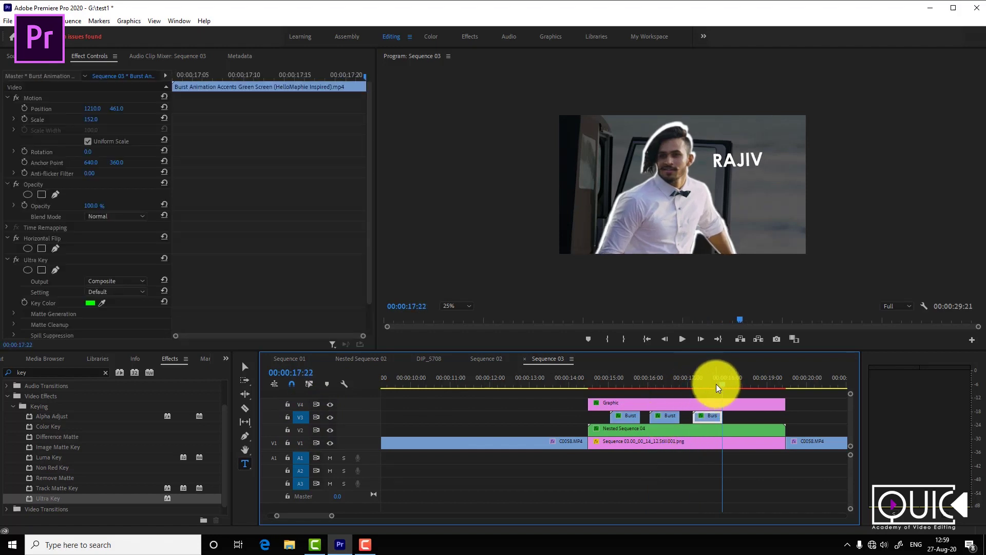
left_click_drag(717, 387, 736, 388)
key("ctrl+v")
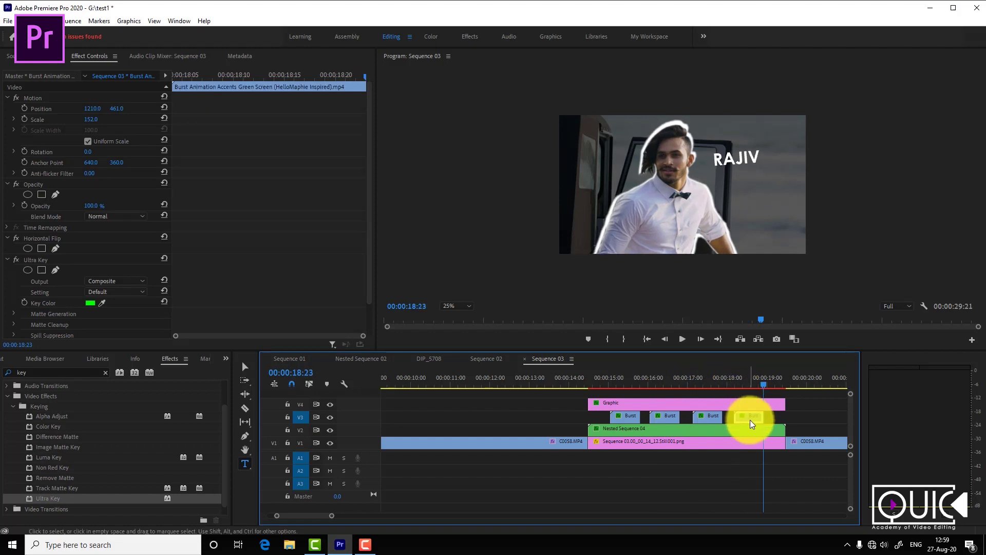
Preview the bursts, then select the title, burst and cutout clips and move them up a track
key("space")
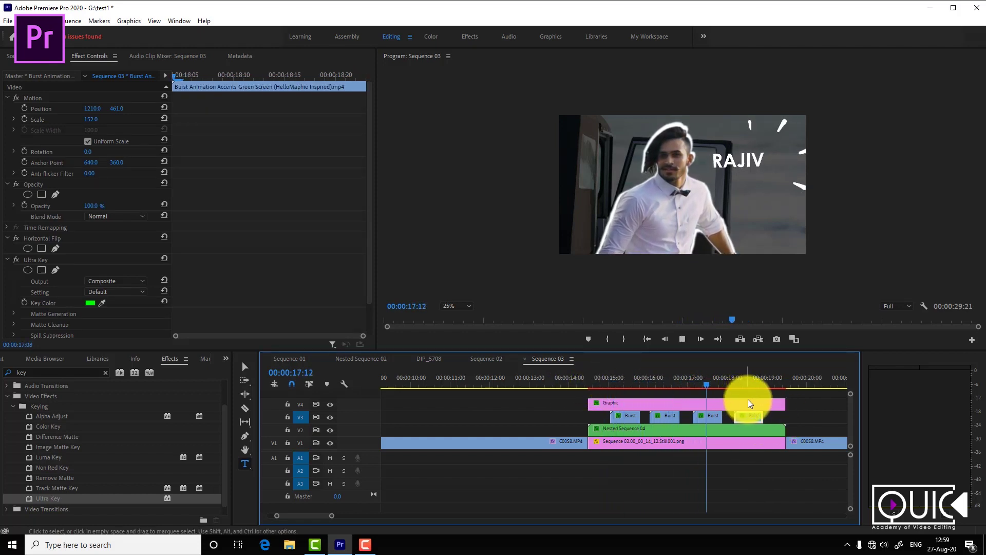
key("space")
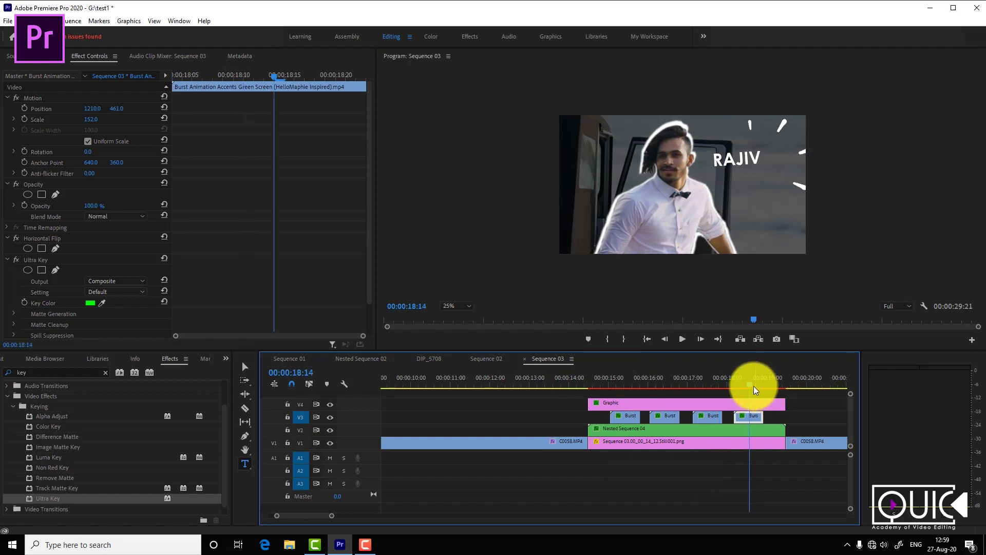
left_click_drag(754, 389, 708, 394)
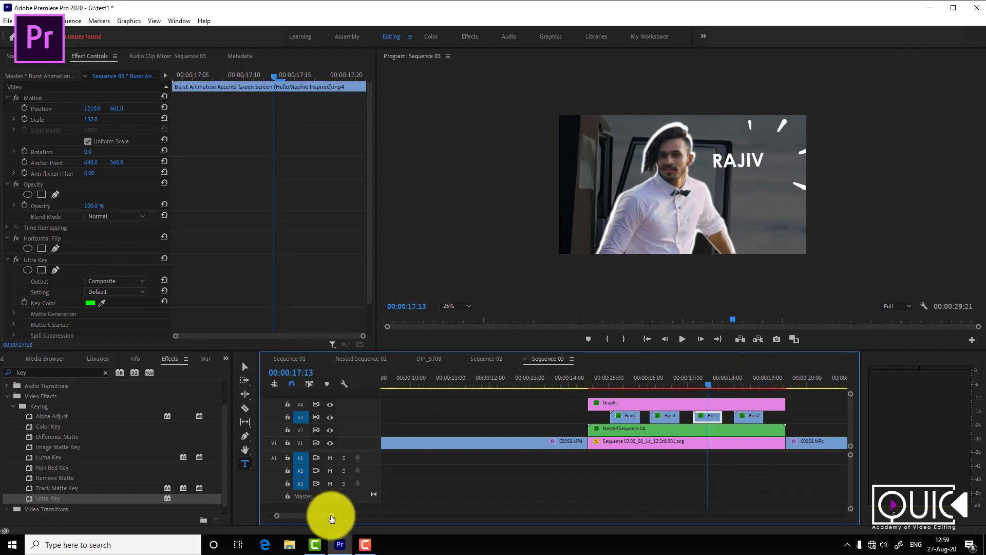
left_click_drag(331, 516, 381, 515)
left_click(526, 372)
key("space")
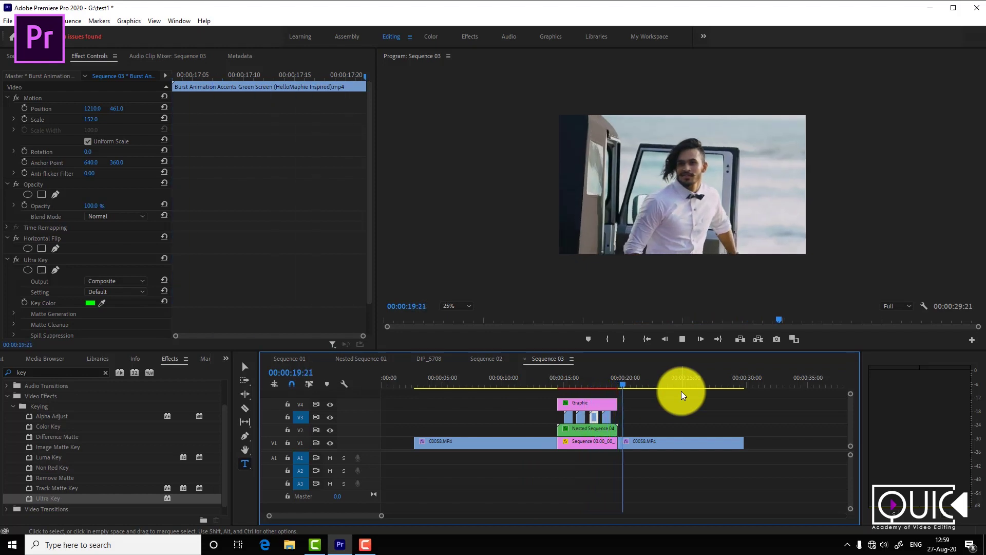
key("space")
left_click(581, 383)
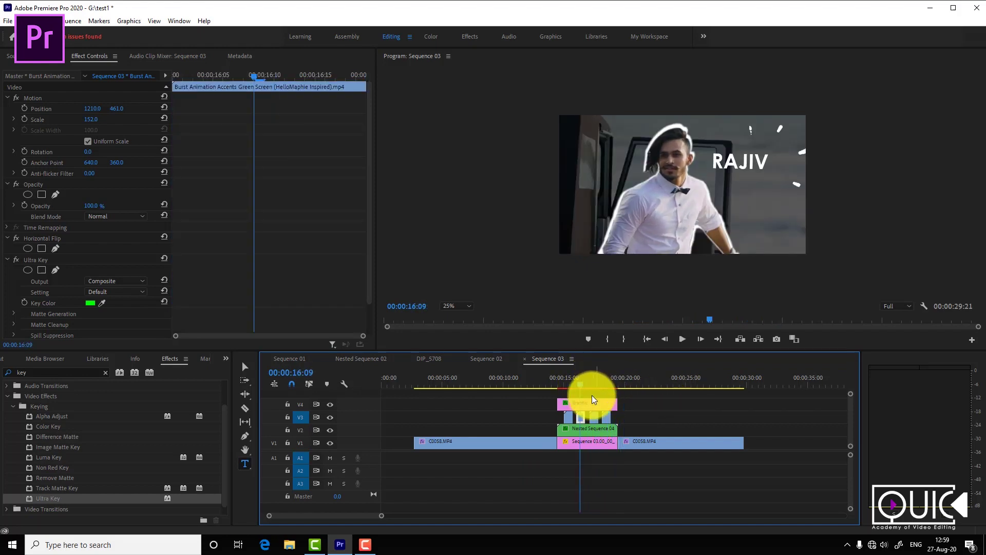
left_click(658, 426)
mouse_move(645, 406)
left_mouse_down()
mouse_move(590, 433)
mouse_move(628, 415)
left_mouse_up()
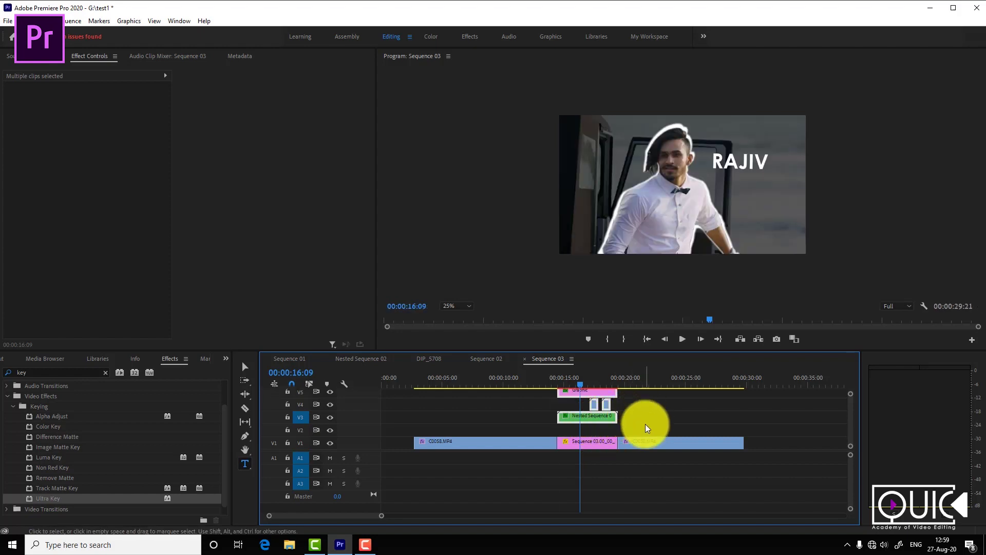
Drag 6425750.png from the cutout bin onto V2 just after the playhead
scroll(390, 515, "down", 5)
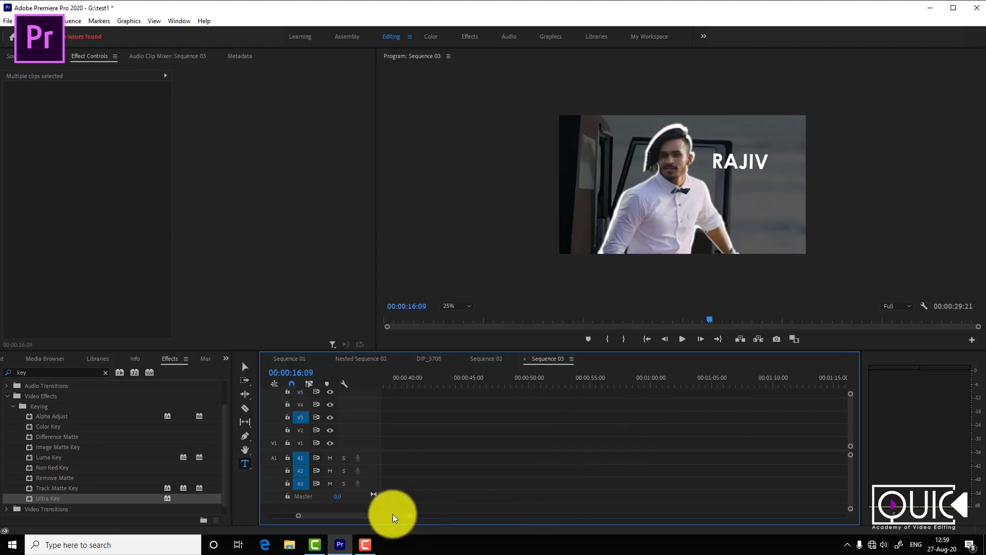
left_click(30, 360)
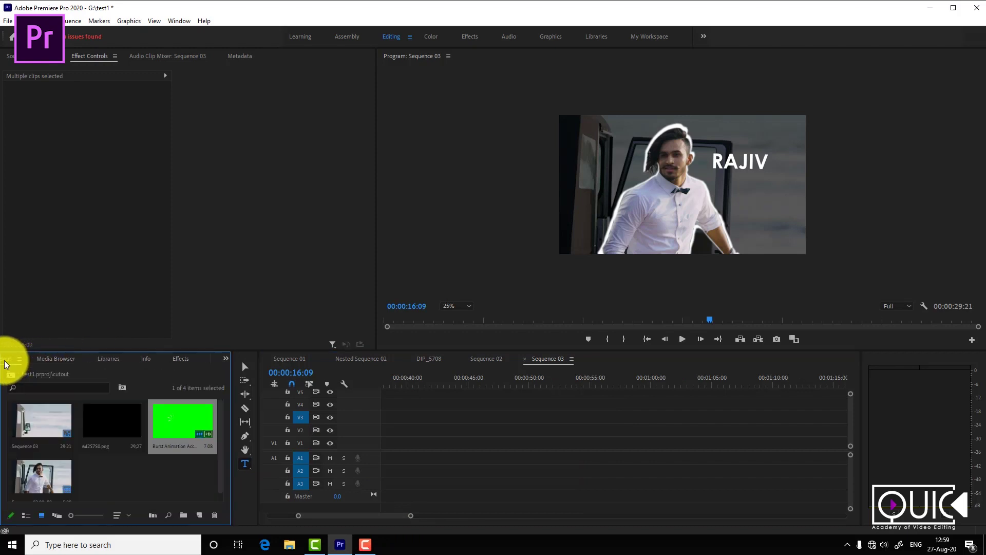
left_click(131, 424)
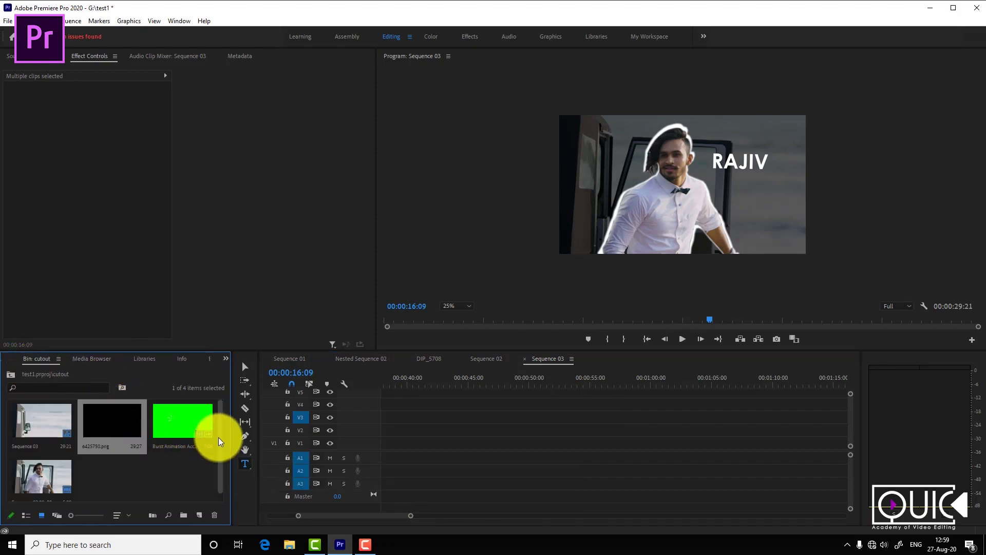
scroll(221, 443, "down", 1)
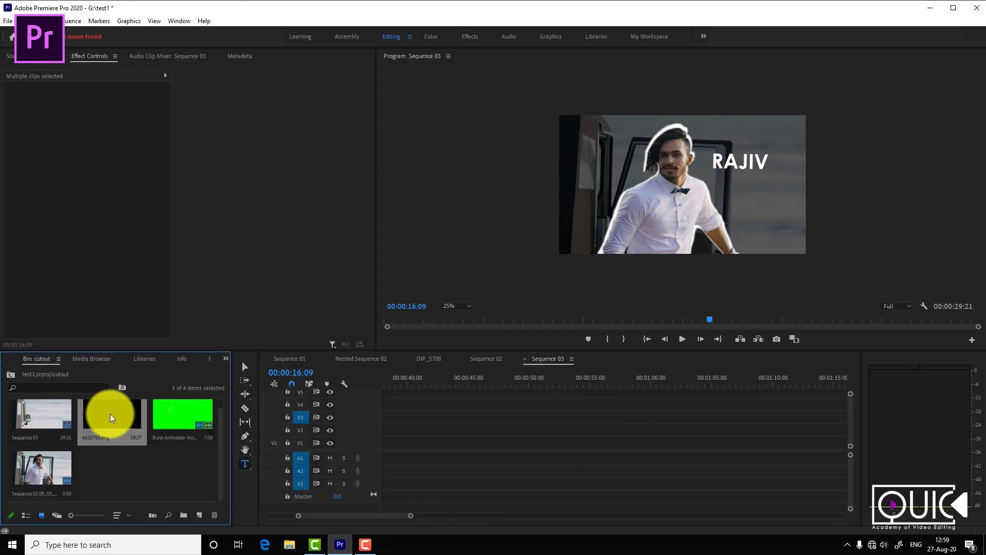
left_click_drag(388, 513, 346, 514)
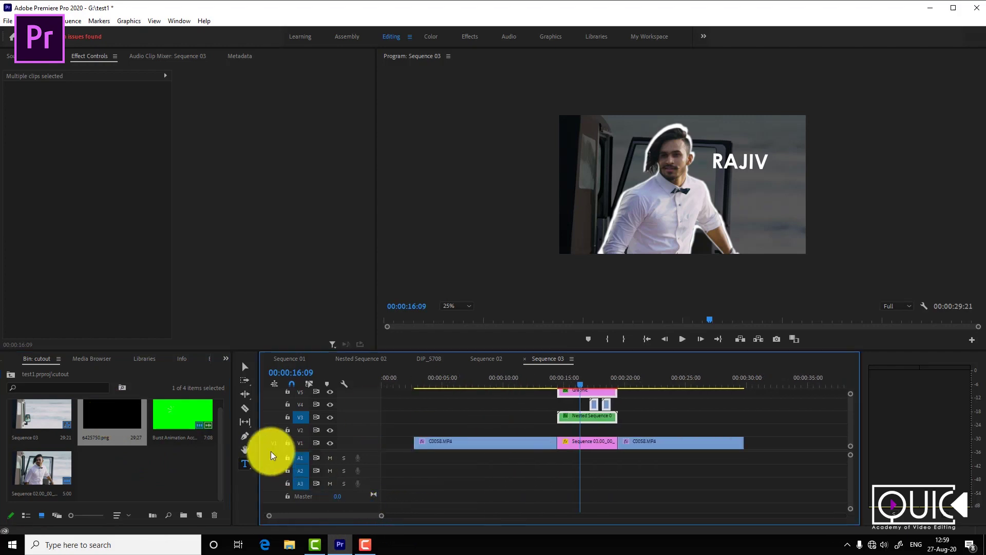
left_click_drag(124, 424, 647, 434)
mouse_move(640, 380)
left_mouse_down()
mouse_move(720, 377)
mouse_move(717, 396)
left_mouse_up()
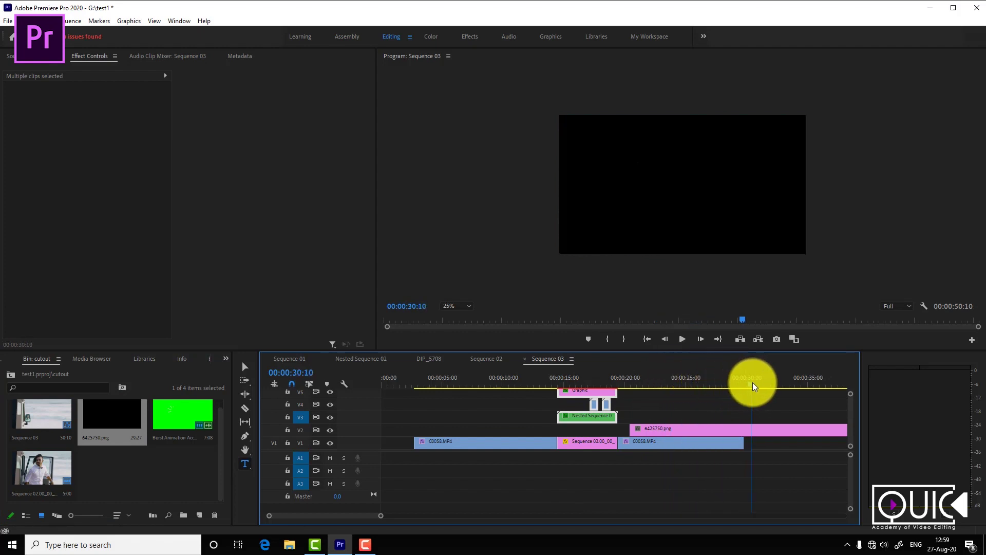
Split the 6425750.png splatter clip on V2 and slide the piece under the freeze-frame
left_click(727, 429)
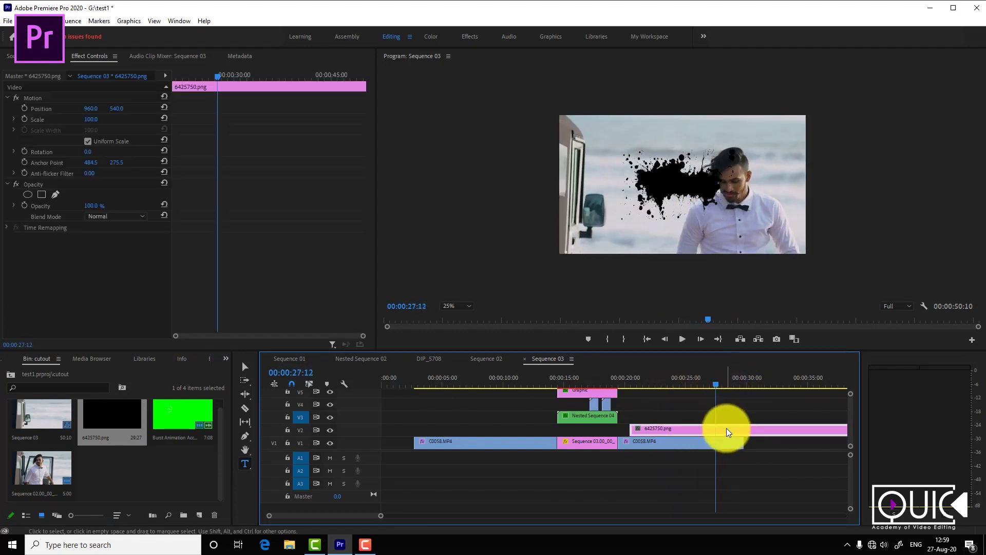
key("ctrl+k")
left_click_drag(756, 429, 617, 430)
left_click_drag(565, 385, 576, 383)
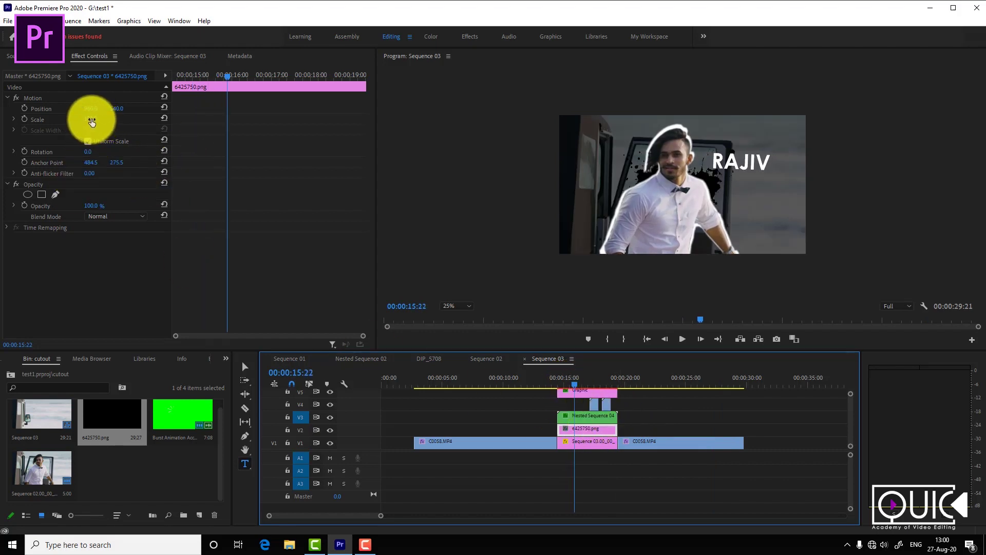
Set the splatter to Scale 234, Position 1260, 420 and Rotation -3°
left_click_drag(91, 121, 242, 102)
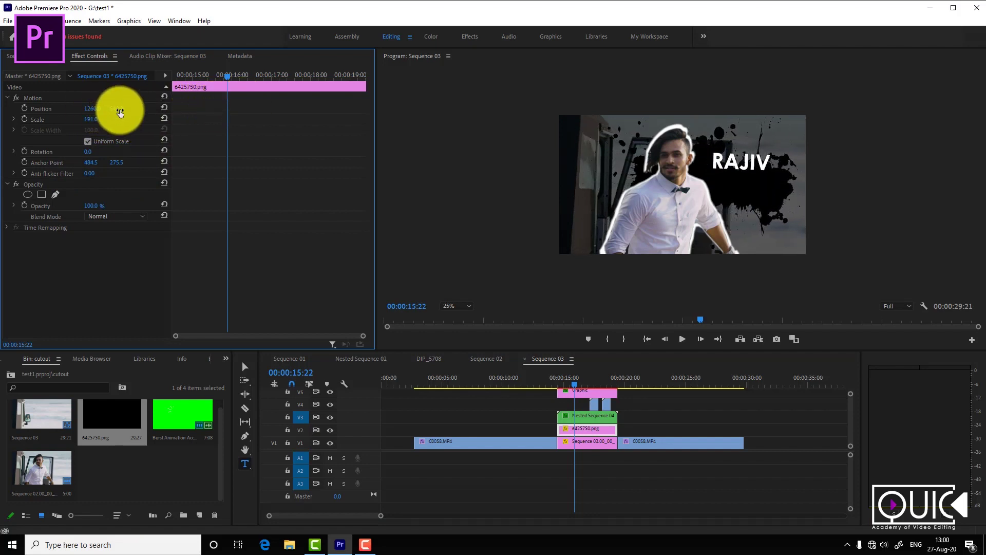
left_click_drag(120, 109, 49, 103)
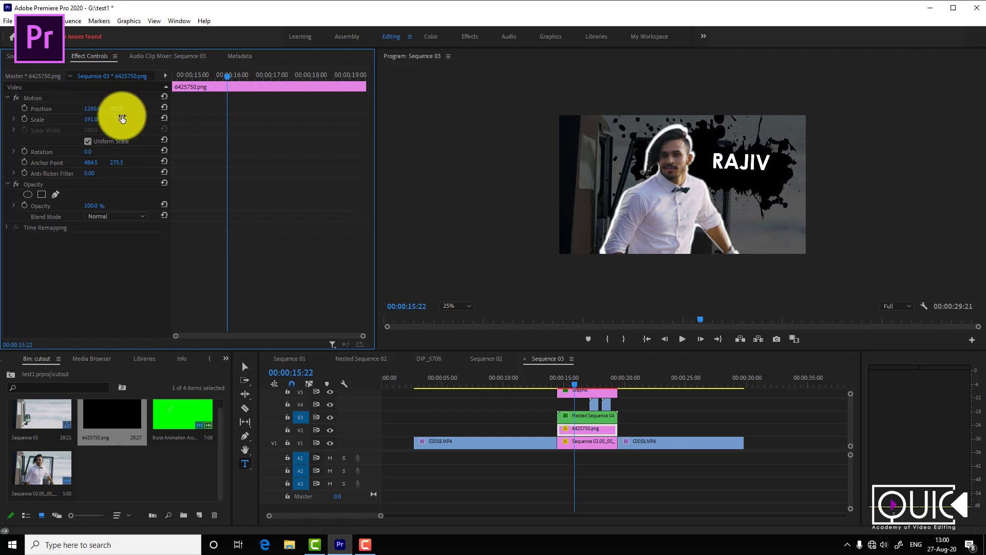
left_click_drag(122, 119, 115, 119)
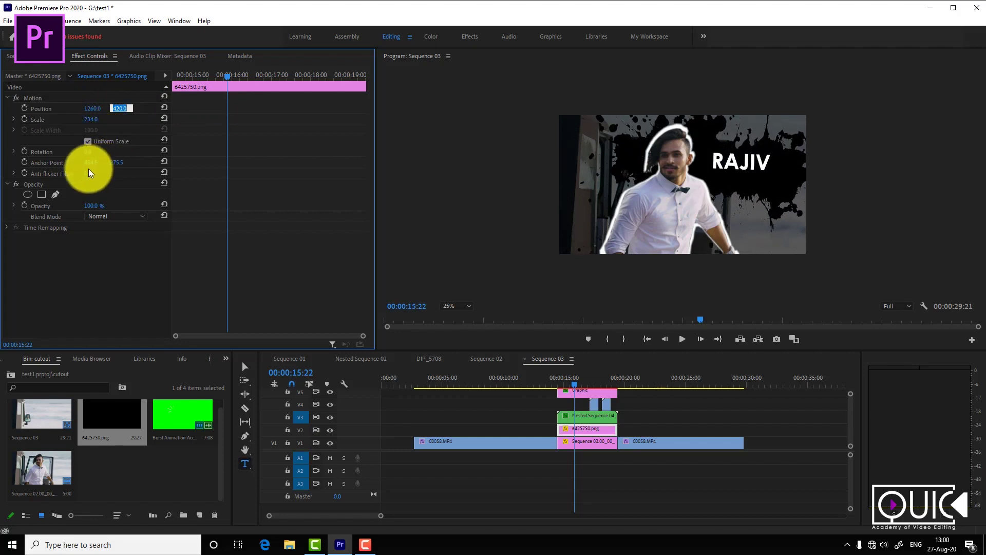
left_click_drag(88, 153, 86, 150)
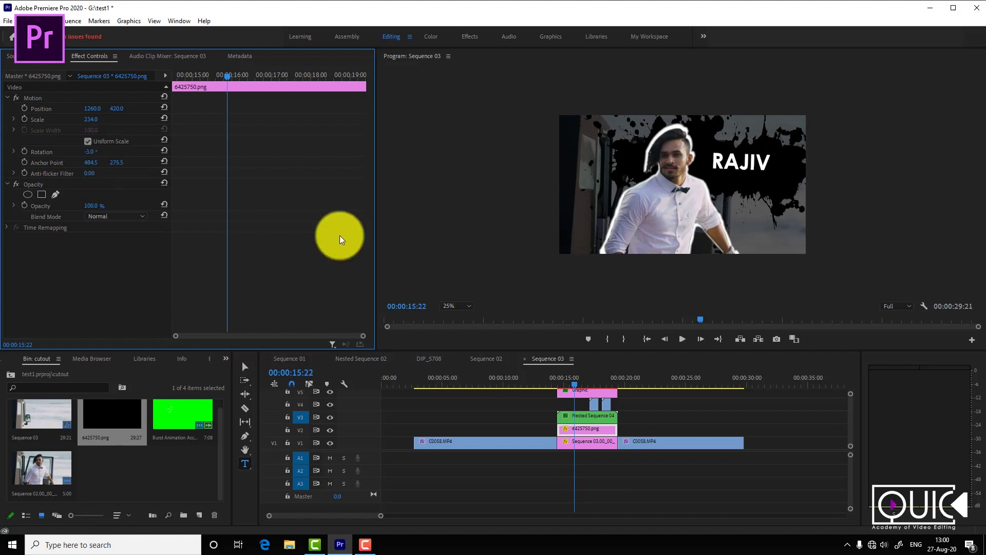
left_click(560, 384)
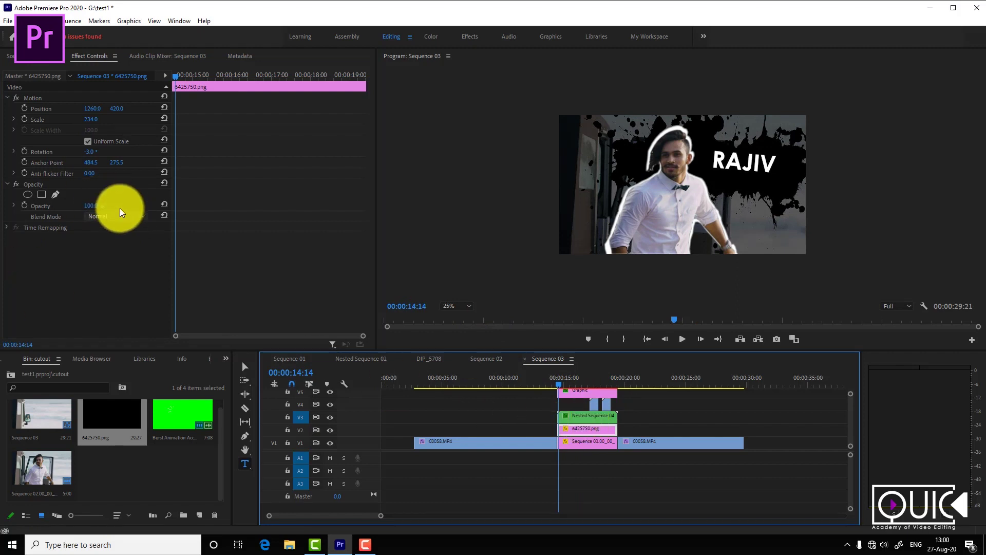
Keyframe the splatter's Rotation from -3° at 14:14 to about -15° at 19:04, then preview
left_click(24, 151)
left_click_drag(249, 75, 359, 91)
left_click_drag(92, 154, 83, 151)
left_click(557, 380)
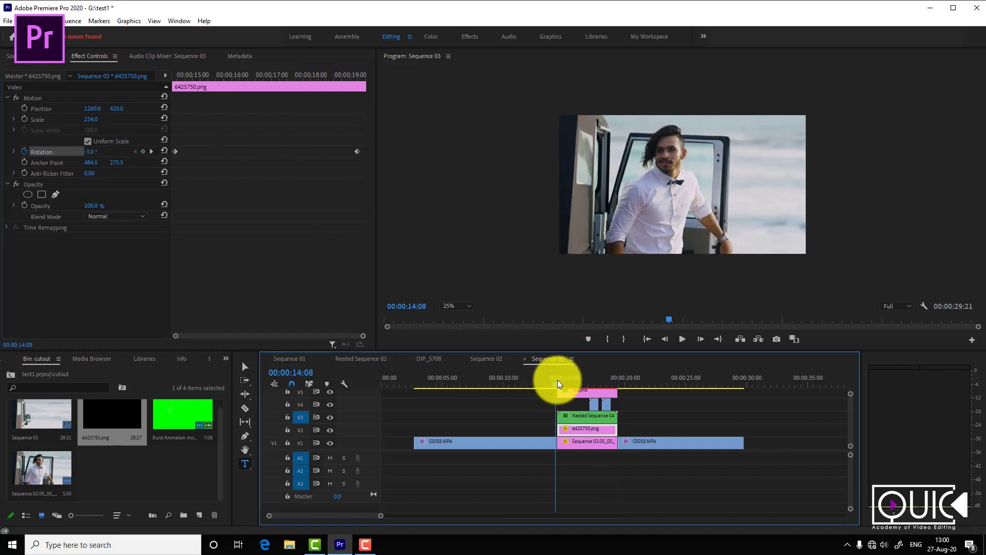
key("space")
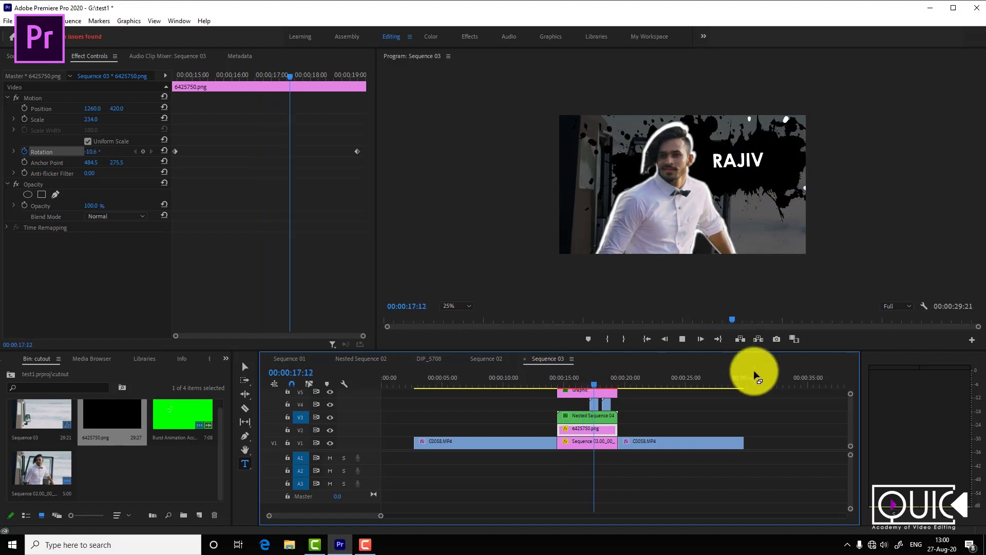
key("space")
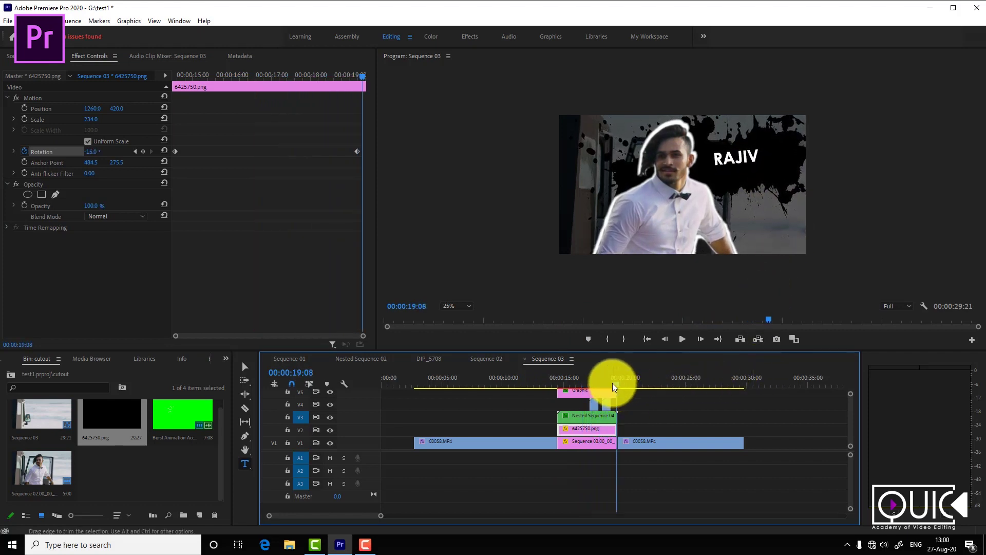
left_click_drag(575, 380, 594, 381)
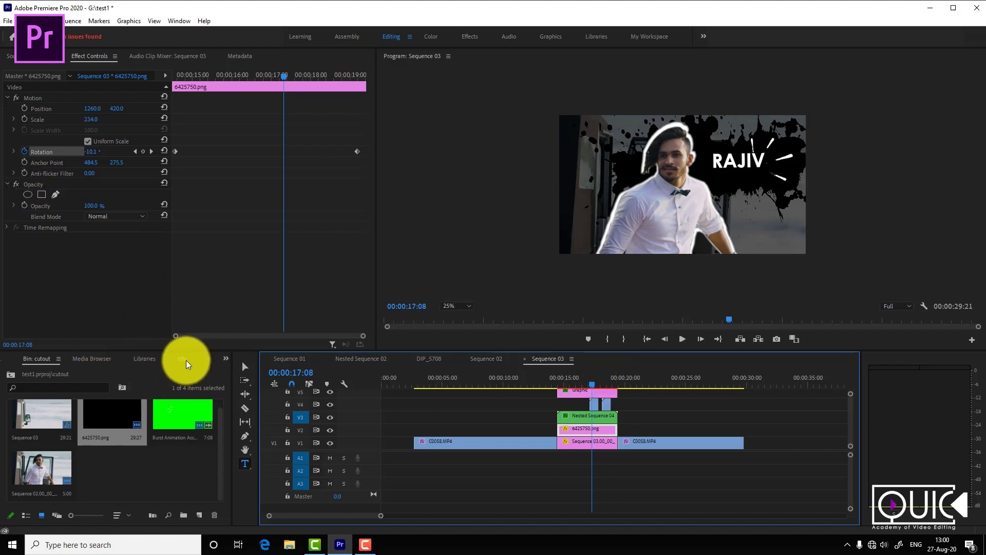
Search 'change' in the Effects panel and drop Change to Color on the 6425750.png clip
left_click(10, 360)
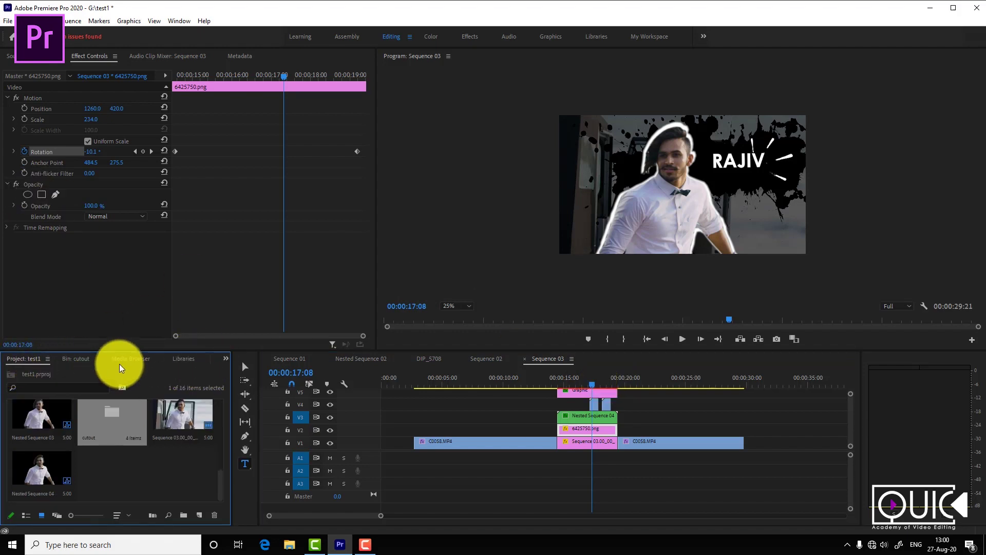
left_click(224, 358)
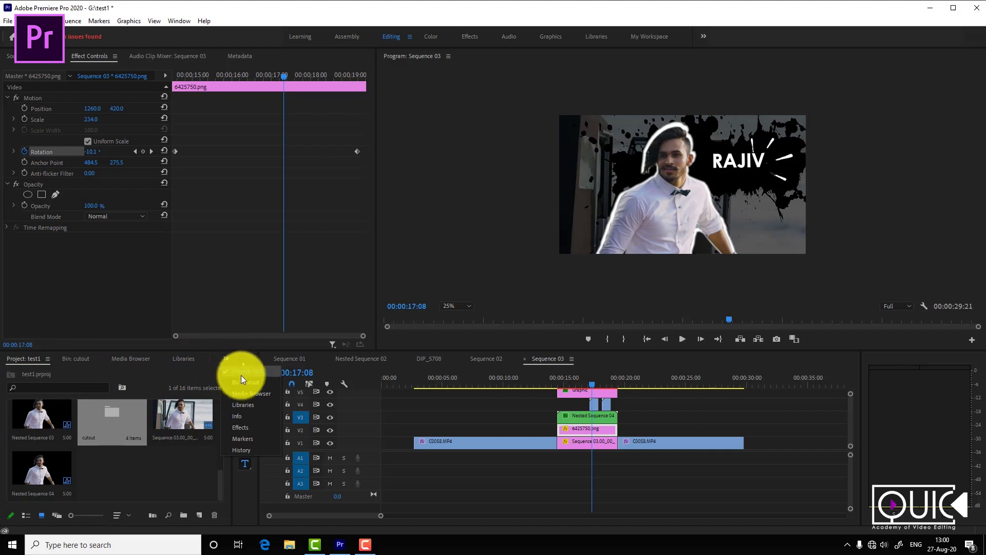
left_click(252, 426)
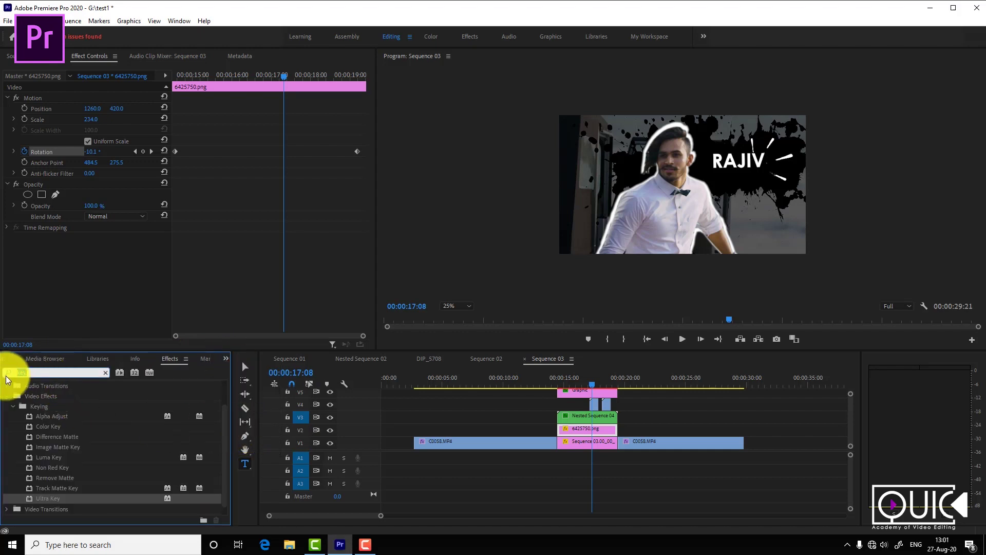
type("chan")
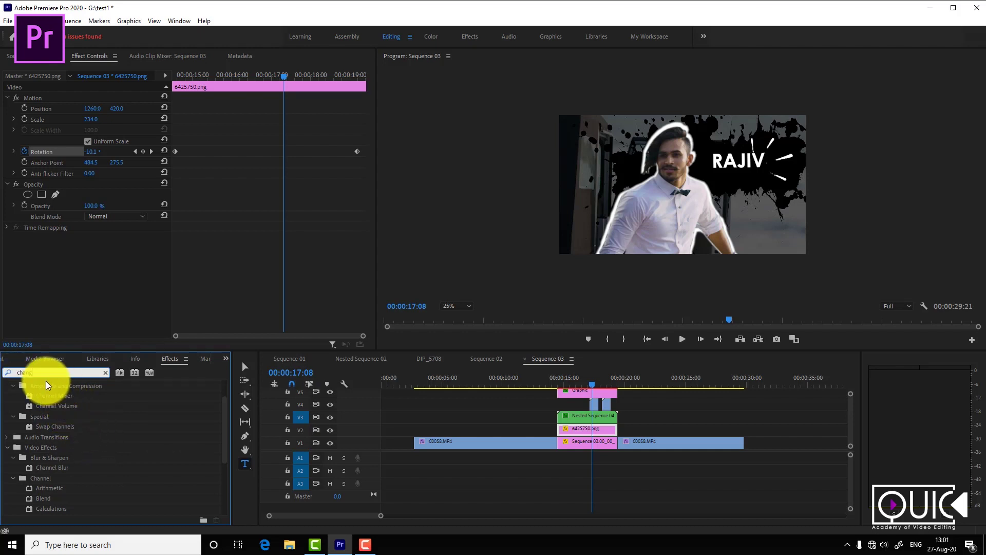
type("ge")
left_click(76, 461)
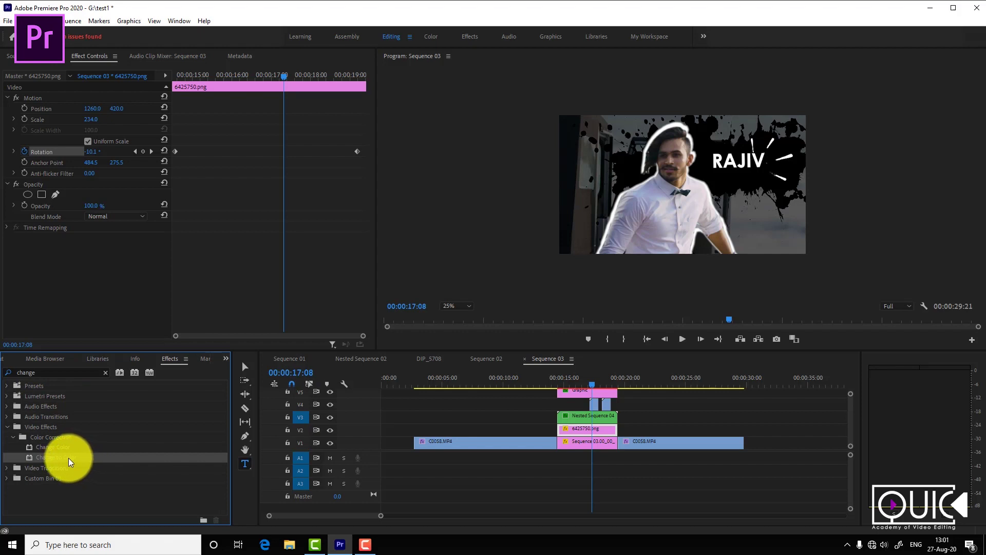
left_click_drag(69, 457, 573, 433)
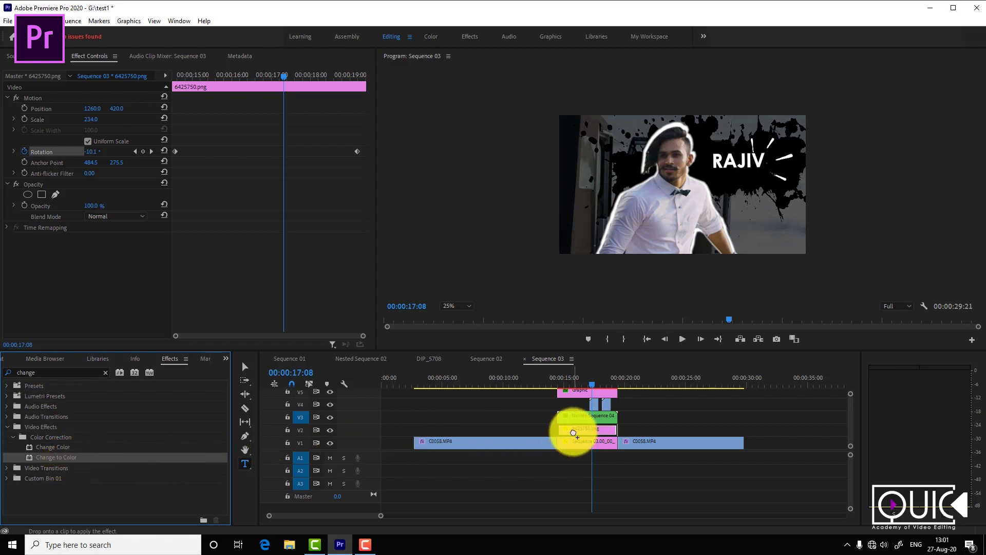
left_click_drag(574, 433, 575, 434)
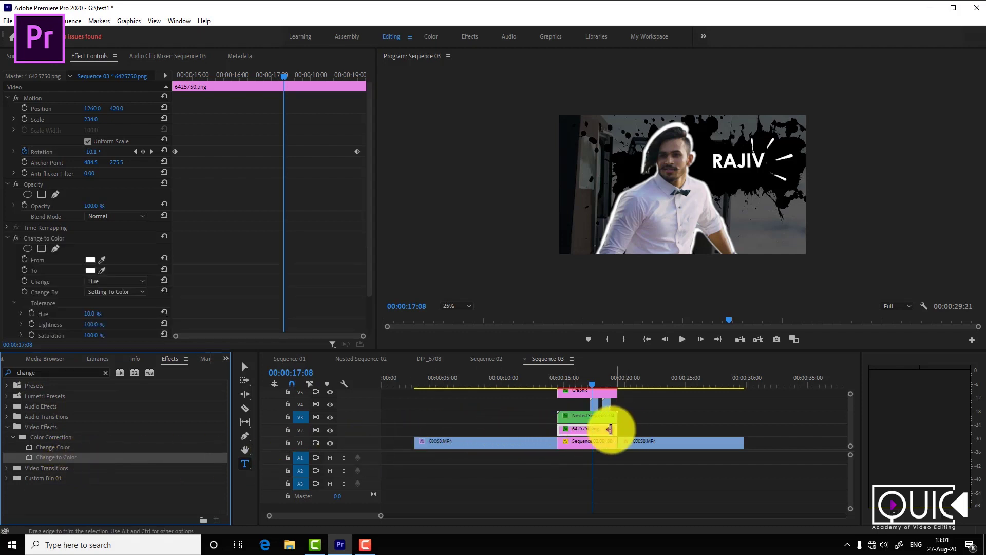
left_click_drag(369, 195, 358, 279)
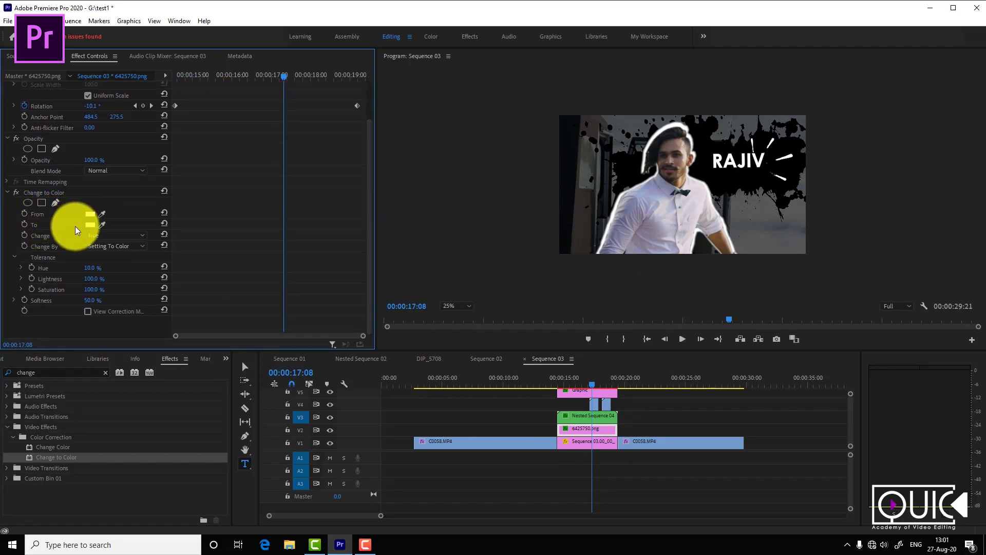
Make Change to Color map eyedropped black to deep red using Hue, Lightness & Saturation
left_click(102, 215)
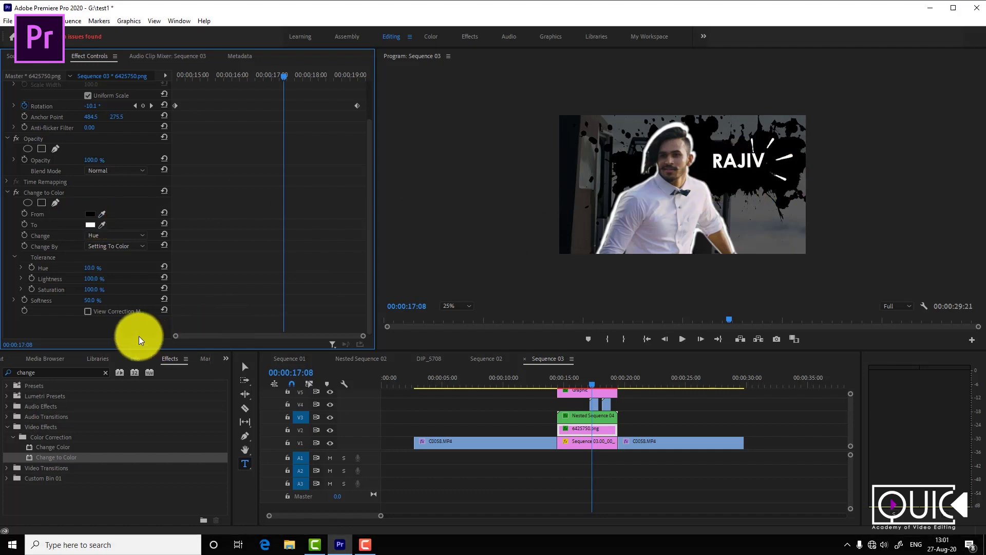
left_click(91, 226)
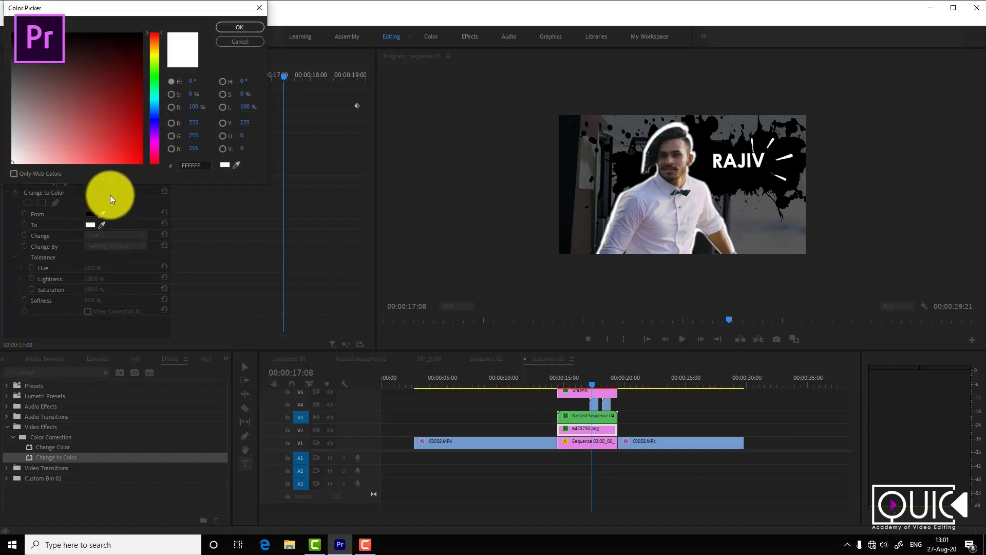
left_click(109, 129)
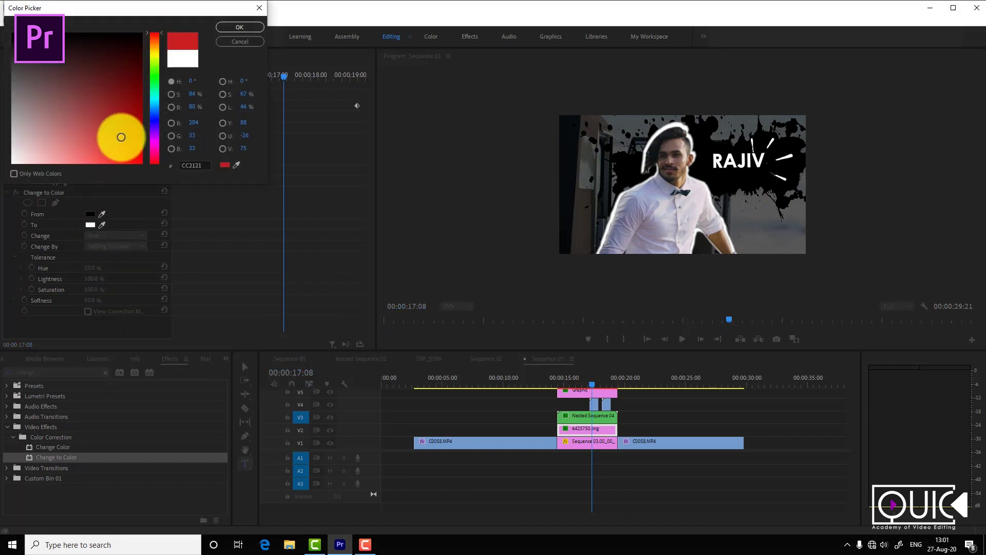
left_click(242, 27)
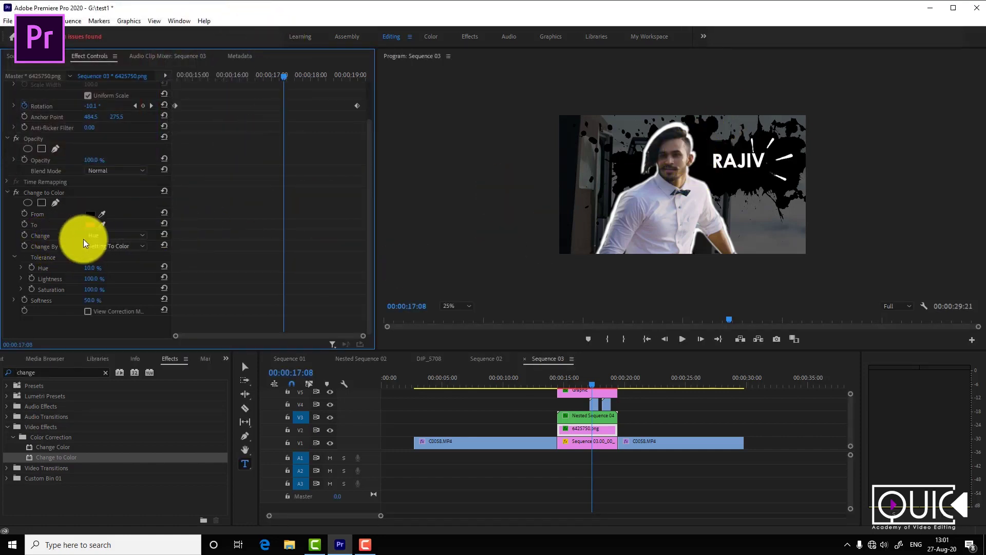
left_click(107, 238)
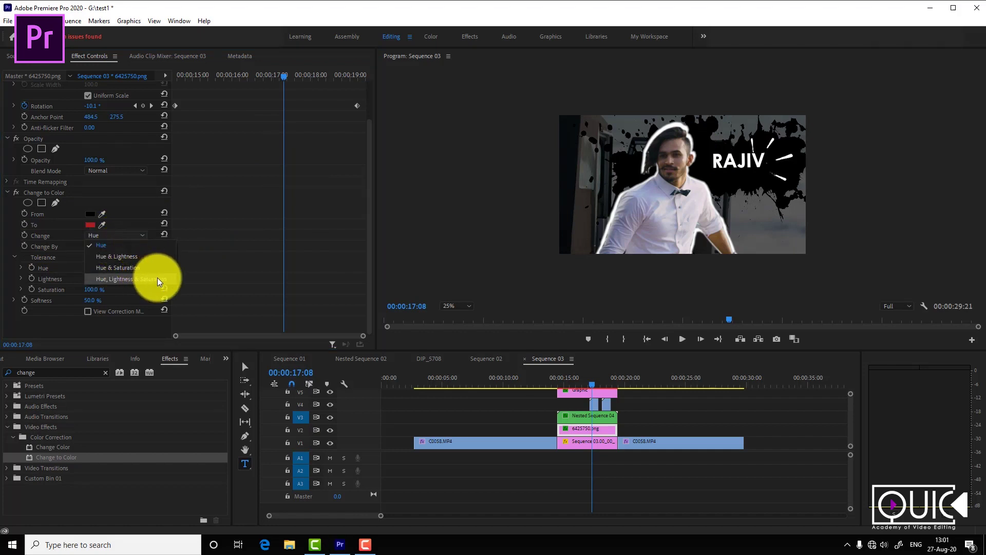
left_click(157, 281)
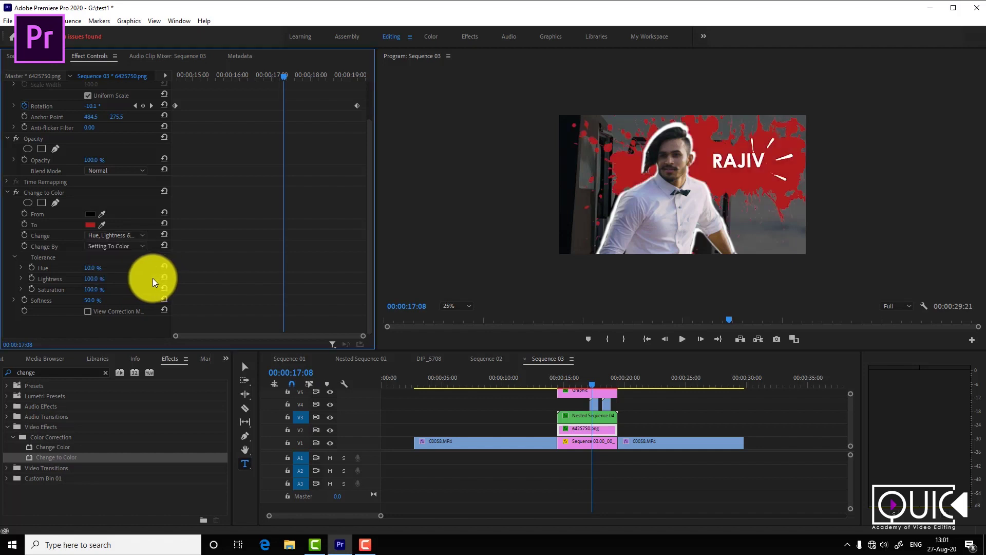
mouse_move(559, 381)
left_mouse_down()
mouse_move(596, 374)
mouse_move(583, 376)
left_mouse_up()
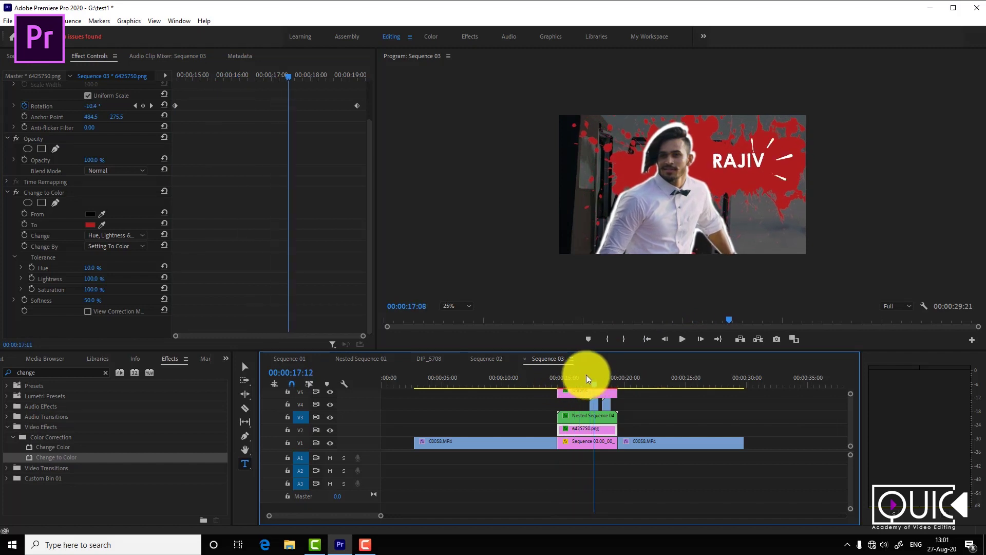
Play the freeze-frame section to review the red splatter
left_click(541, 381)
key("space")
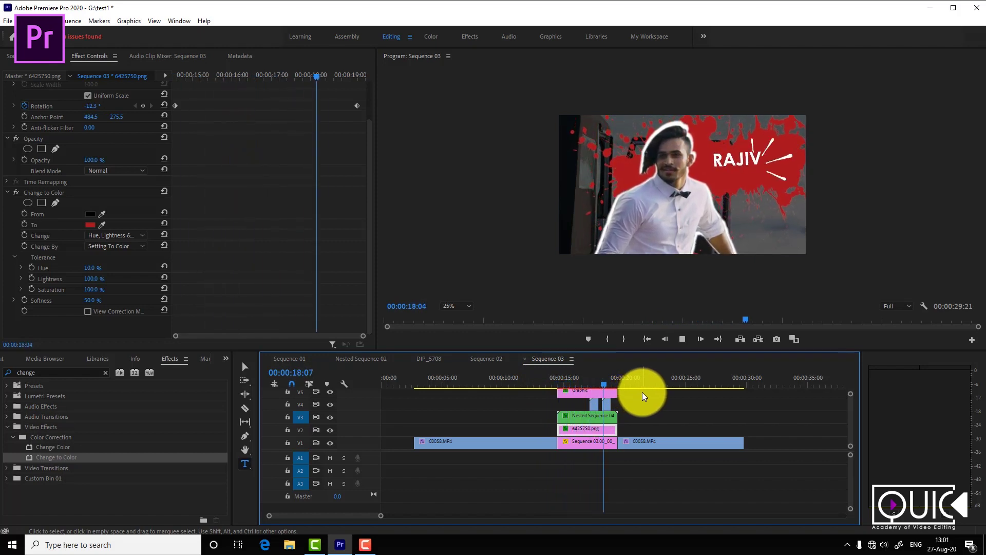
key("space")
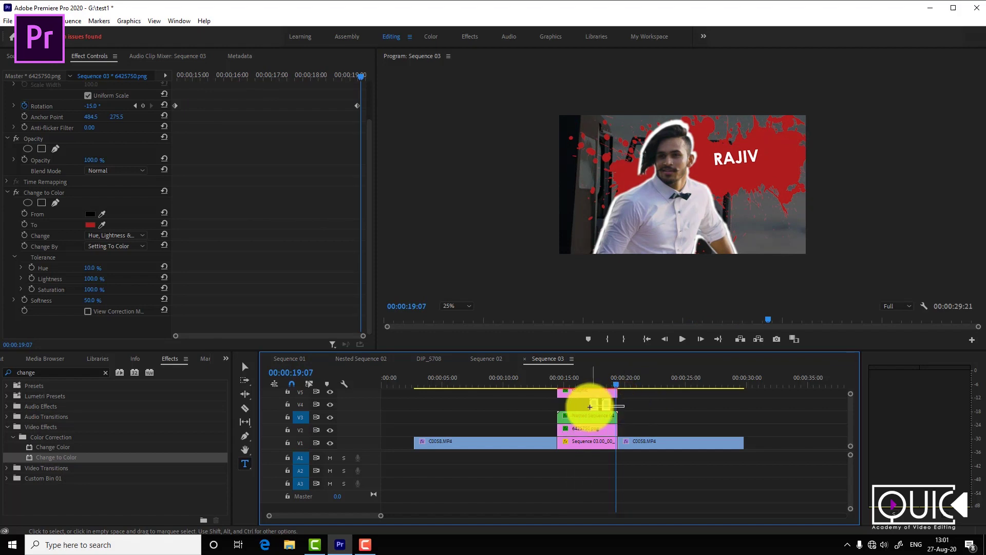
Select the burst accent clips on V4 and place copies earlier along the track
left_click_drag(627, 411, 585, 403)
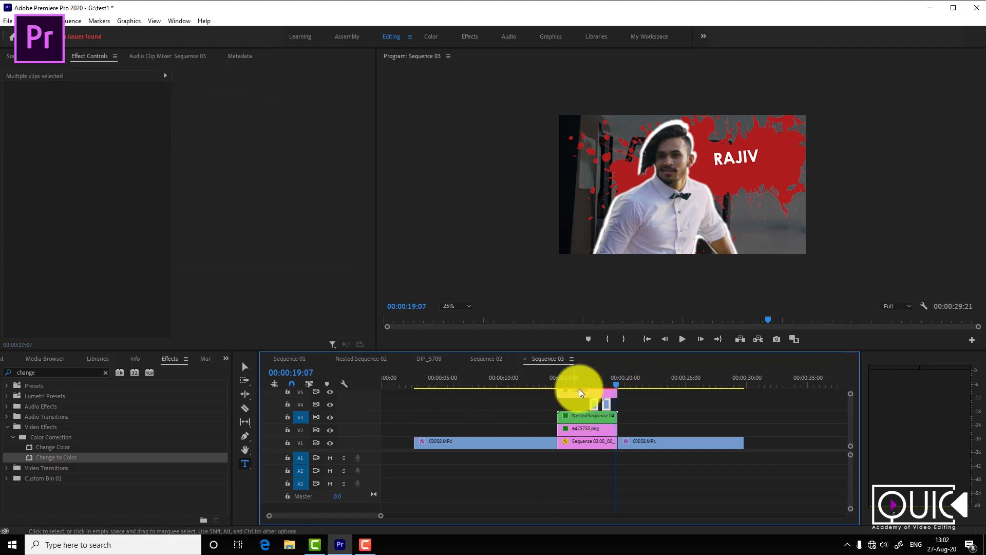
left_click(564, 382)
key("Left")
key("Left")
key("Left")
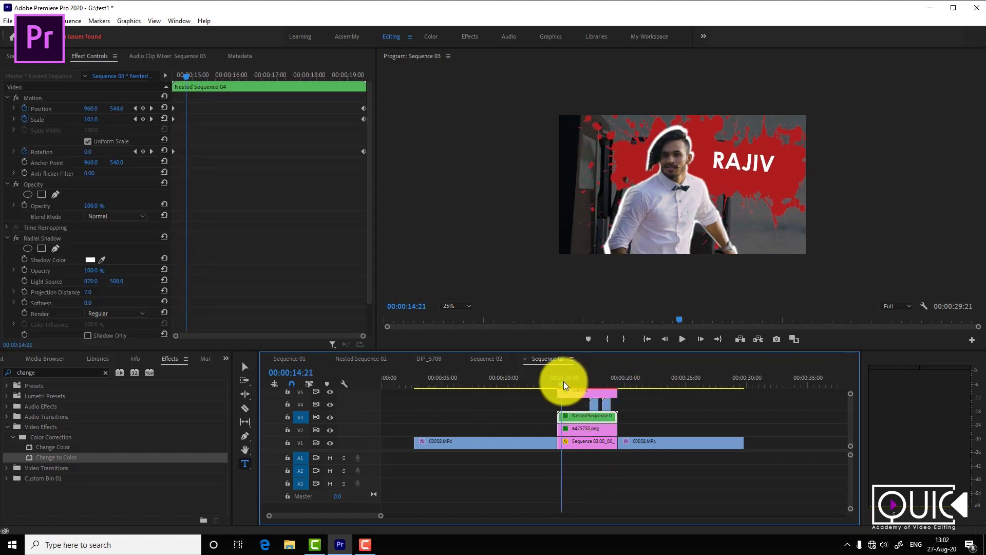
mouse_move(564, 385)
left_mouse_down()
mouse_move(584, 384)
mouse_move(596, 403)
left_mouse_up()
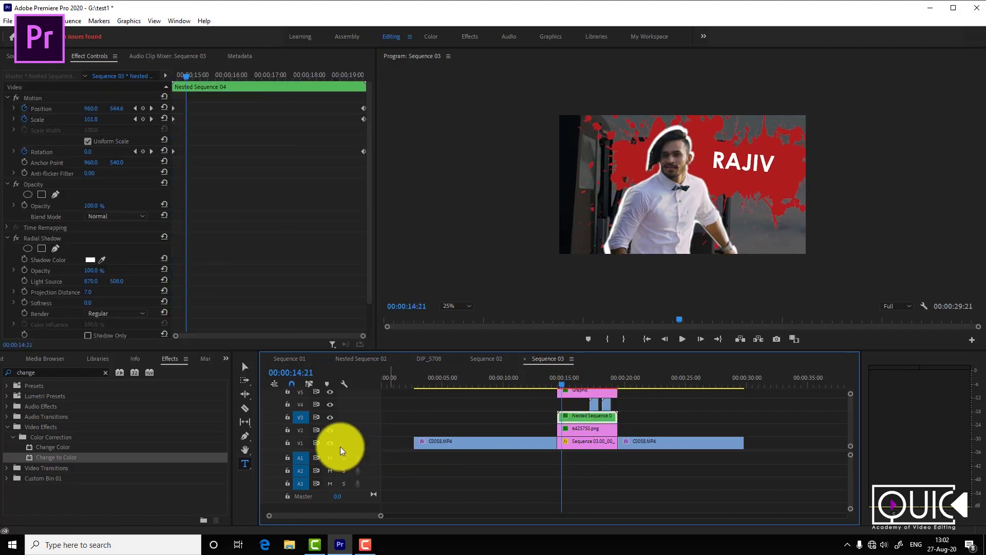
left_click(302, 404)
left_click_drag(577, 418, 608, 423)
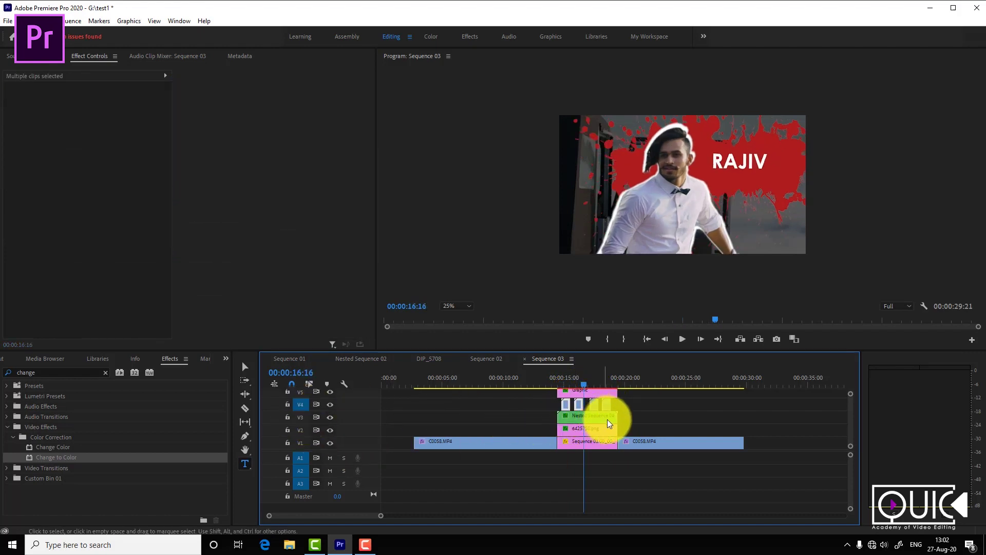
left_click(561, 385)
Review the title animation, then drag the RAJIV title clip up to create track V6
key("space")
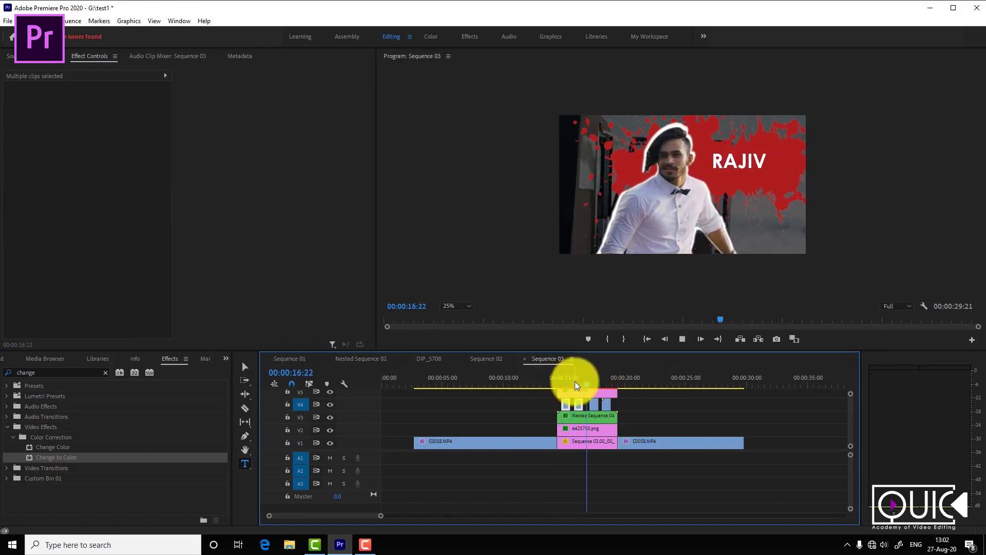
left_click(607, 404)
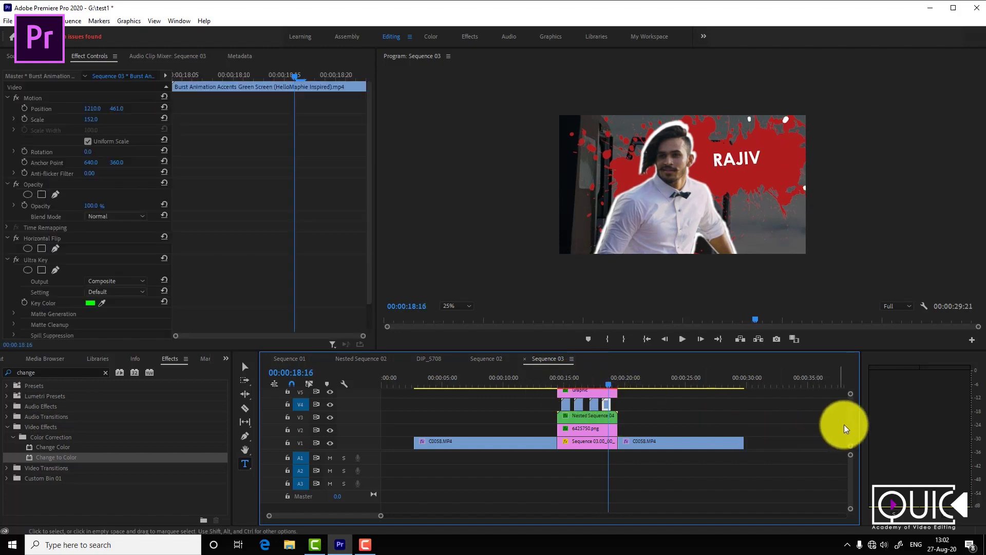
left_click_drag(850, 394, 848, 383)
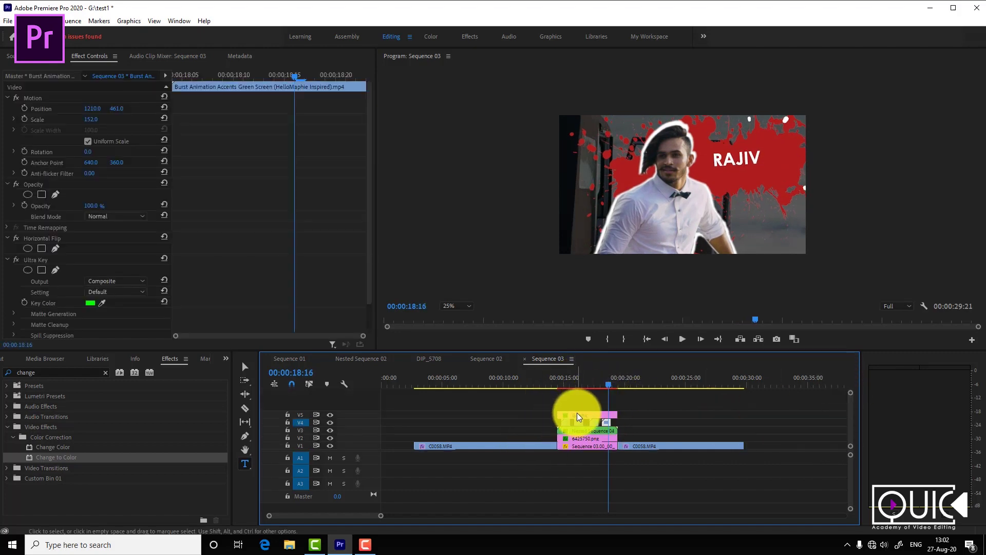
left_click_drag(576, 415, 574, 394)
left_click(568, 385)
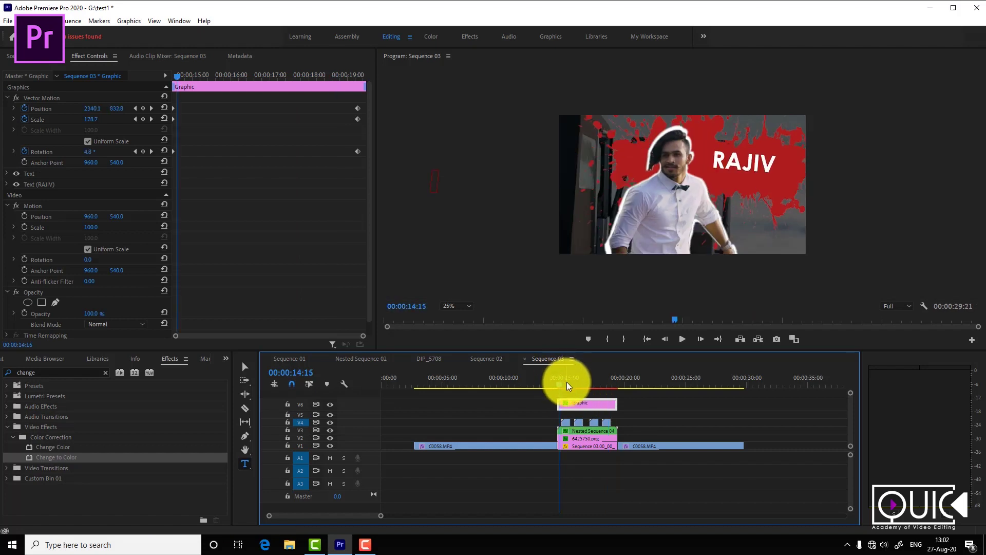
Return the title clip to V5 and zoom the timeline in at 00:00:14:04
left_click_drag(580, 411, 620, 415)
key("=")
key("=")
left_click(591, 379)
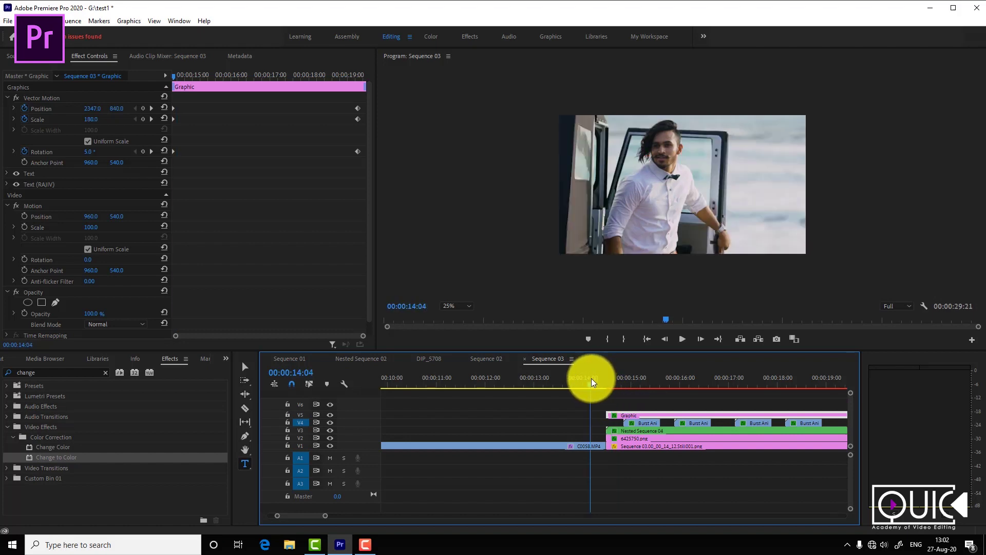
key("=")
key("=")
key("=")
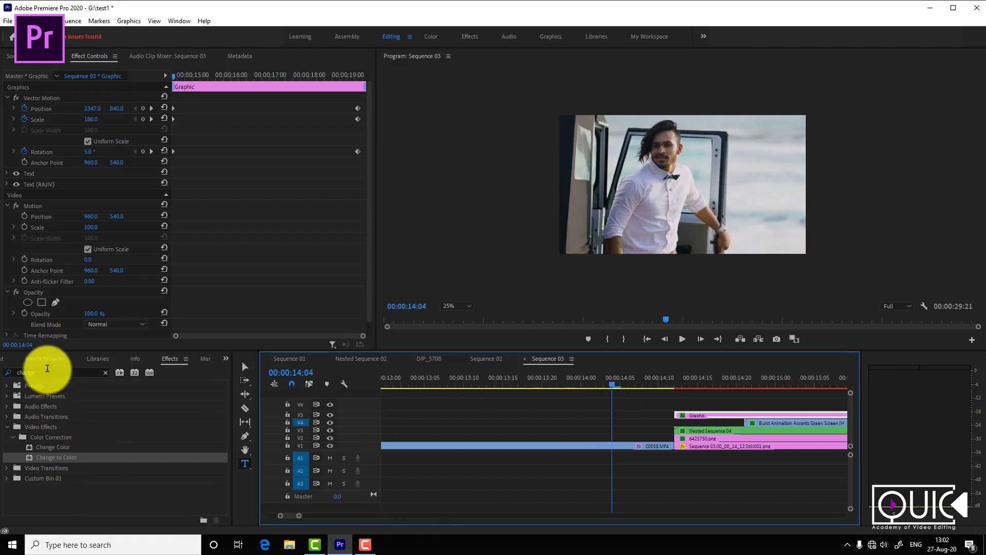
Create a white 1920×1080 Color Matte and place it on V6 above the RAJIV title
left_click(8, 358)
left_click(199, 515)
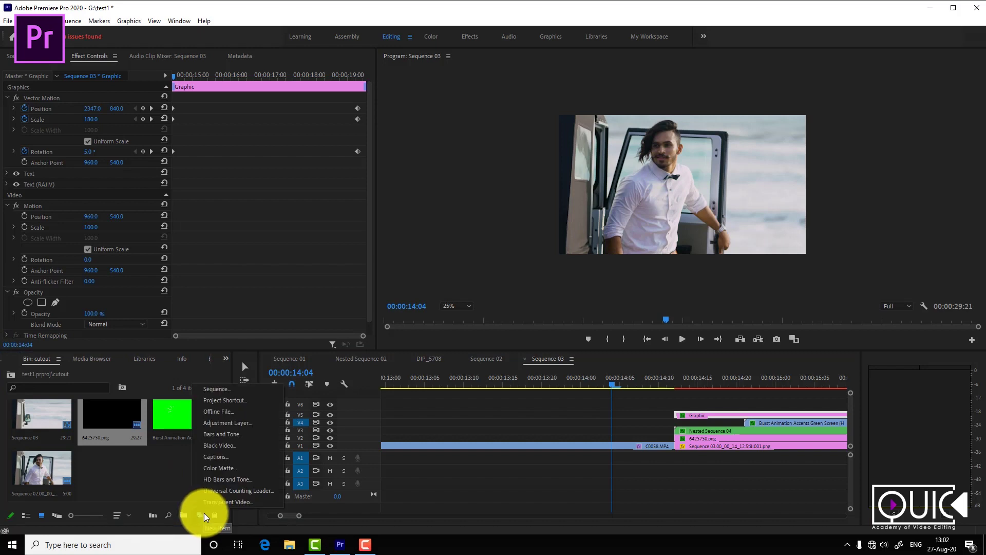
left_click(233, 469)
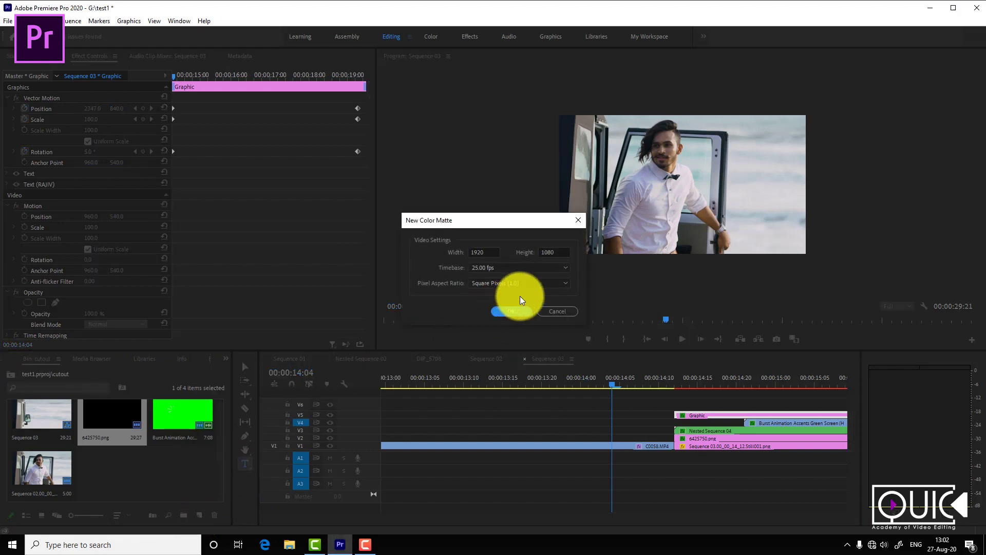
left_click(514, 310)
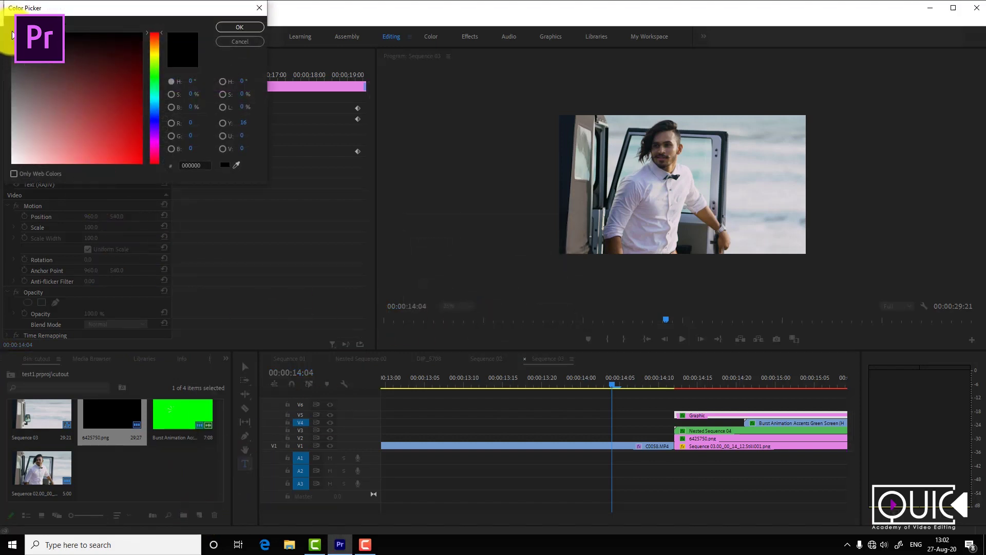
left_click(13, 159)
left_click(229, 28)
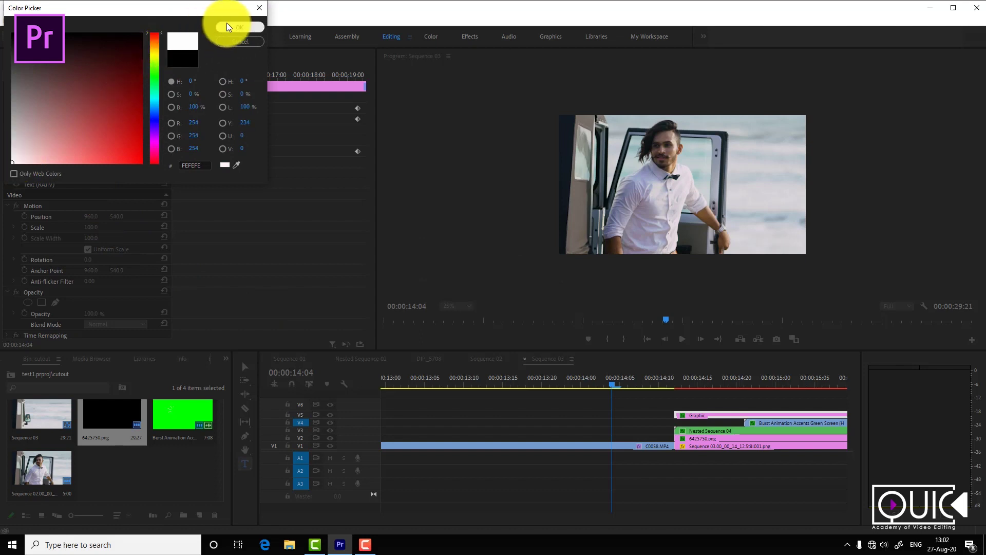
left_click(456, 289)
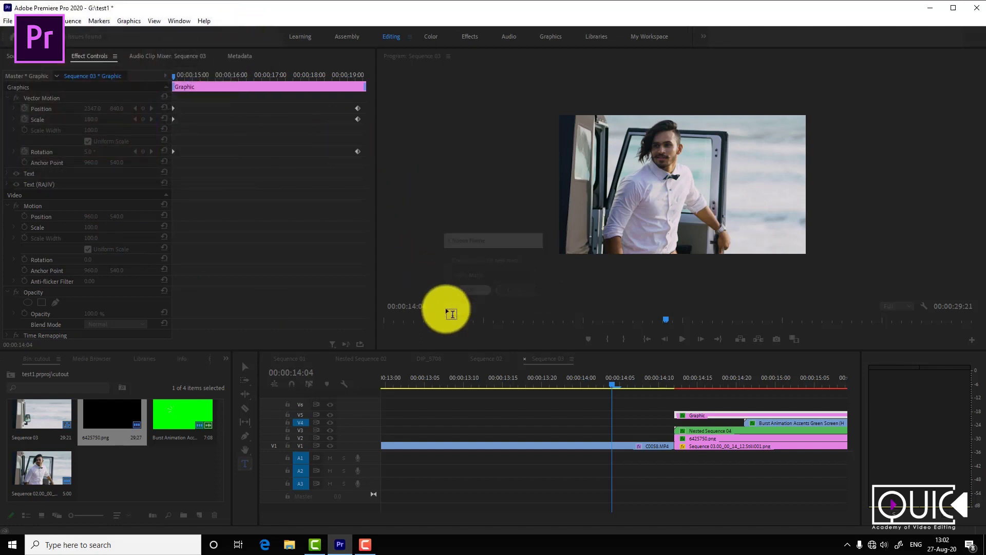
left_click_drag(124, 465, 646, 407)
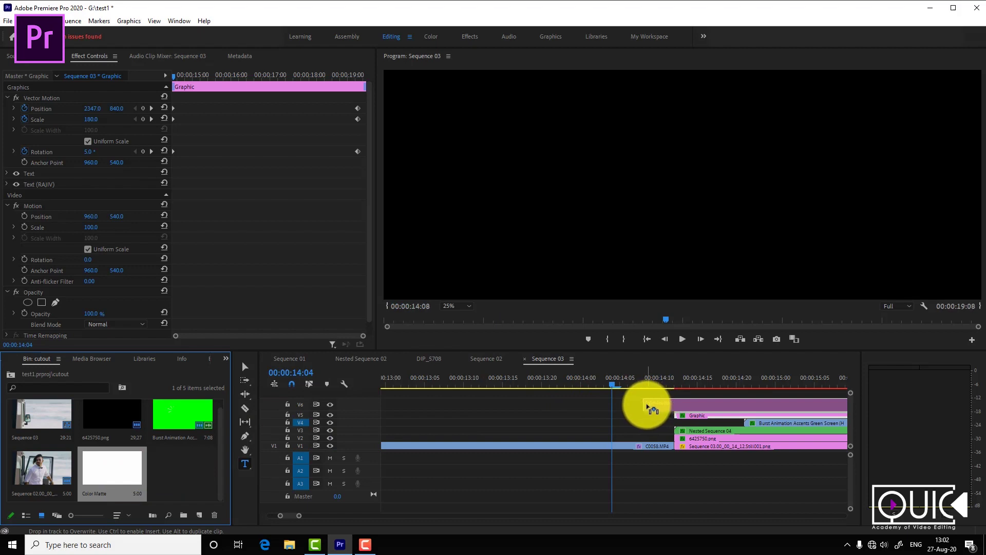
left_click_drag(659, 410, 708, 381)
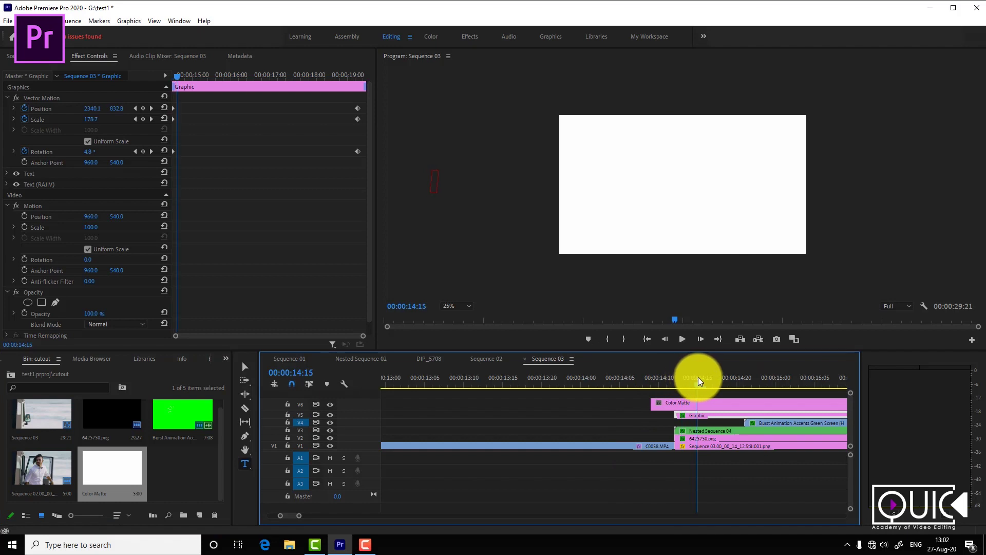
Cut the Color Matte on V6 at the playhead and delete the part after it
left_click(708, 403)
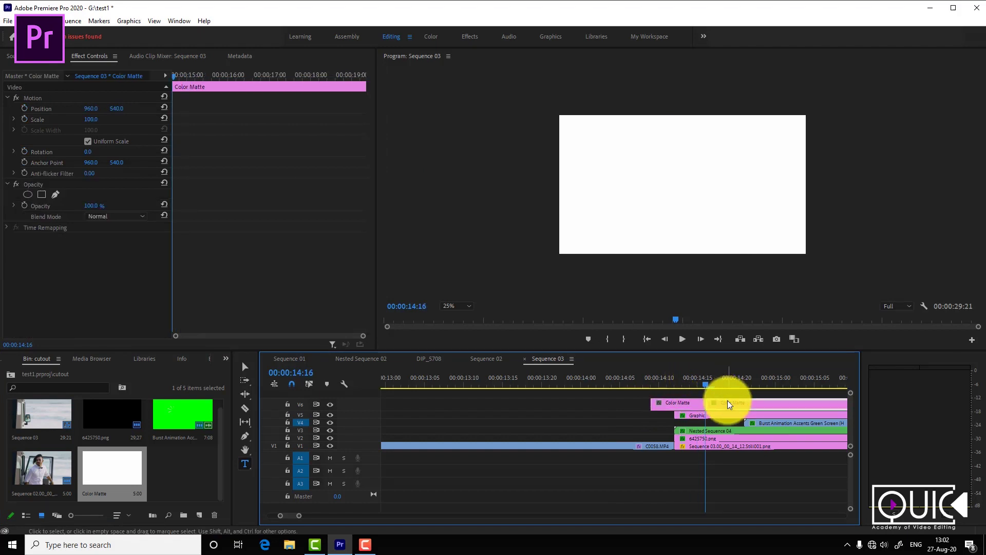
key("ctrl+k")
key("Delete")
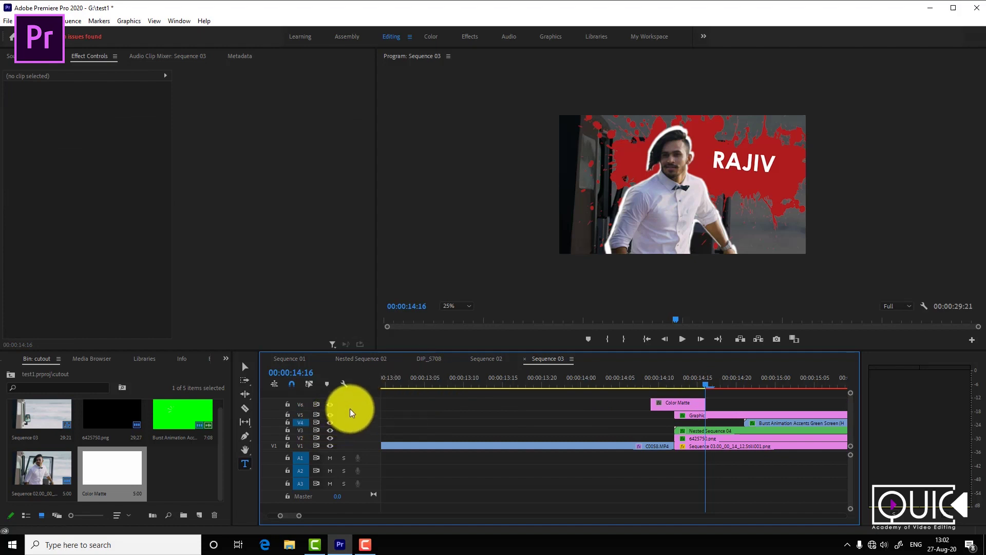
Keyframe the matte's opacity with the Pen tool to rise from 0% and fall back to 0%, then preview
left_click_drag(369, 351, 373, 286)
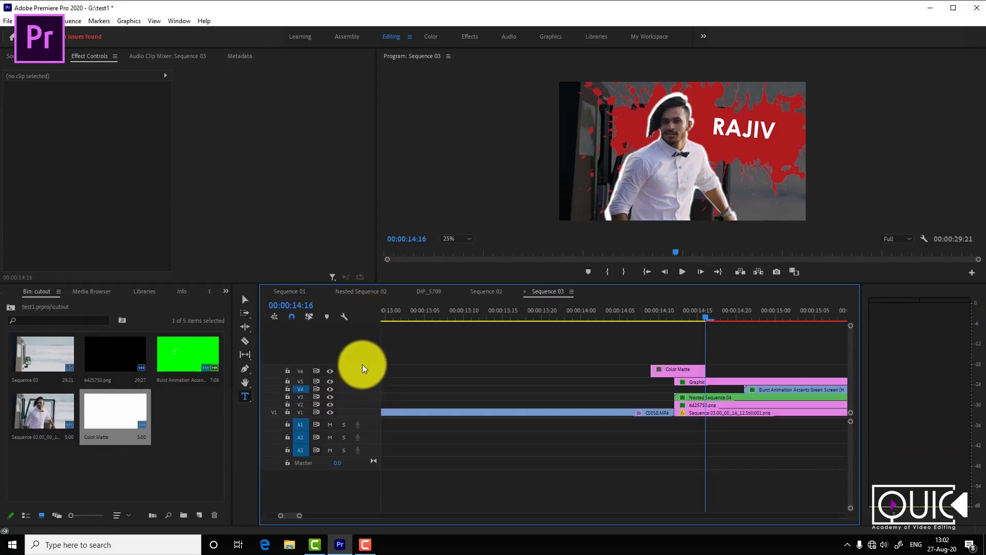
left_click_drag(365, 365, 364, 343)
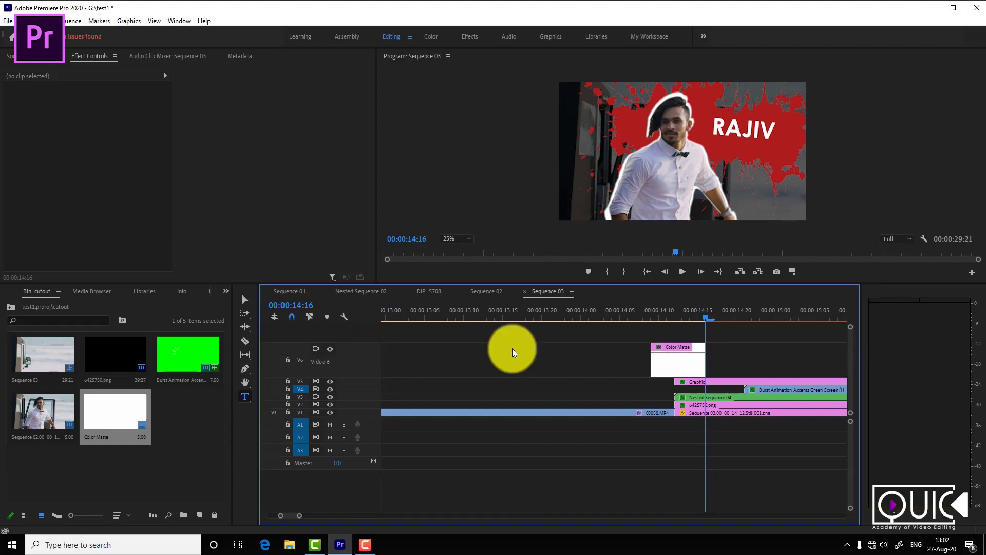
left_click(246, 368)
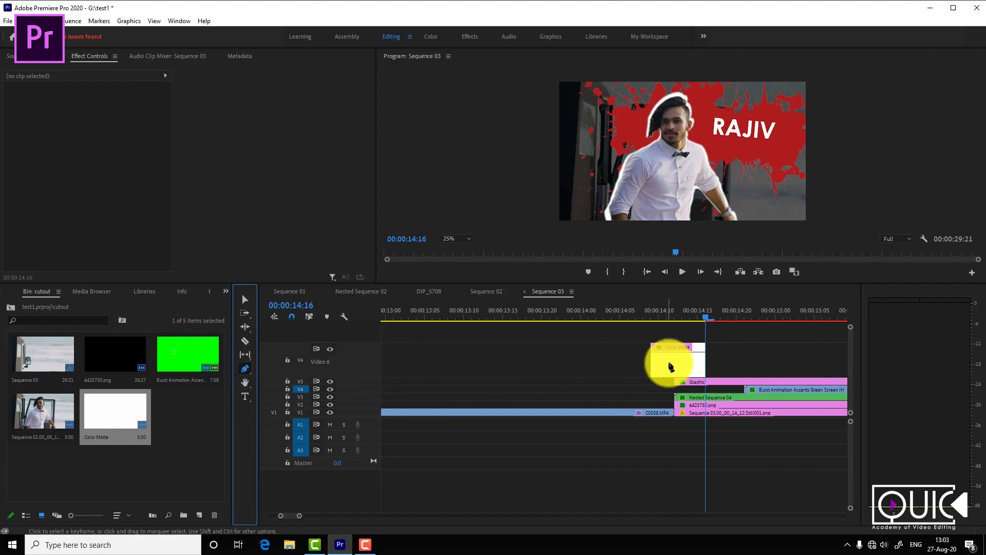
left_click(676, 359)
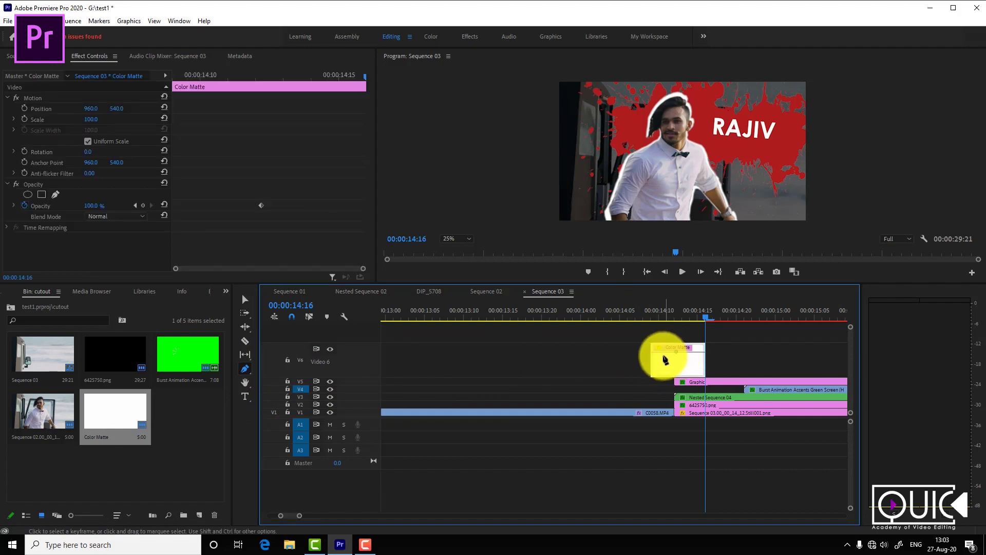
left_click_drag(654, 357, 654, 400)
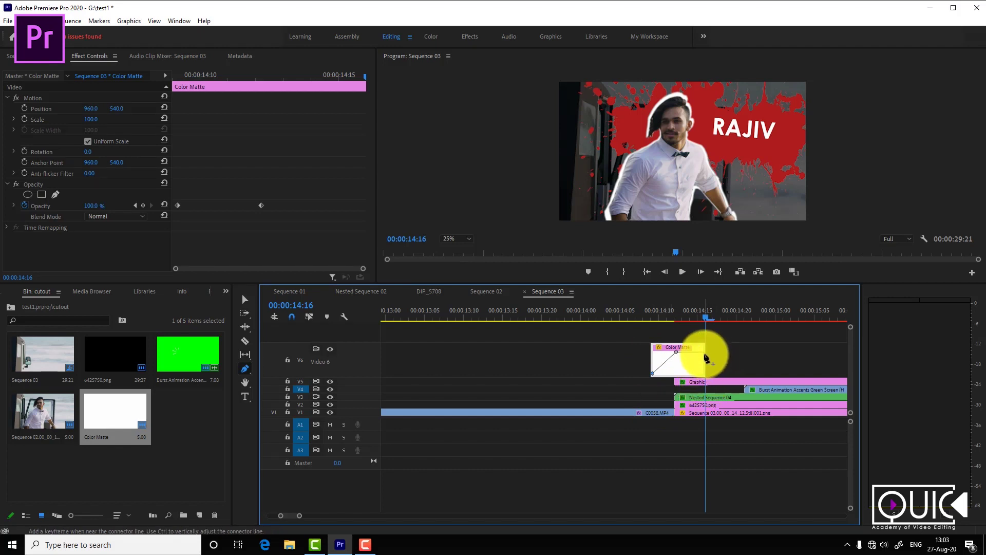
left_click_drag(706, 357, 705, 399)
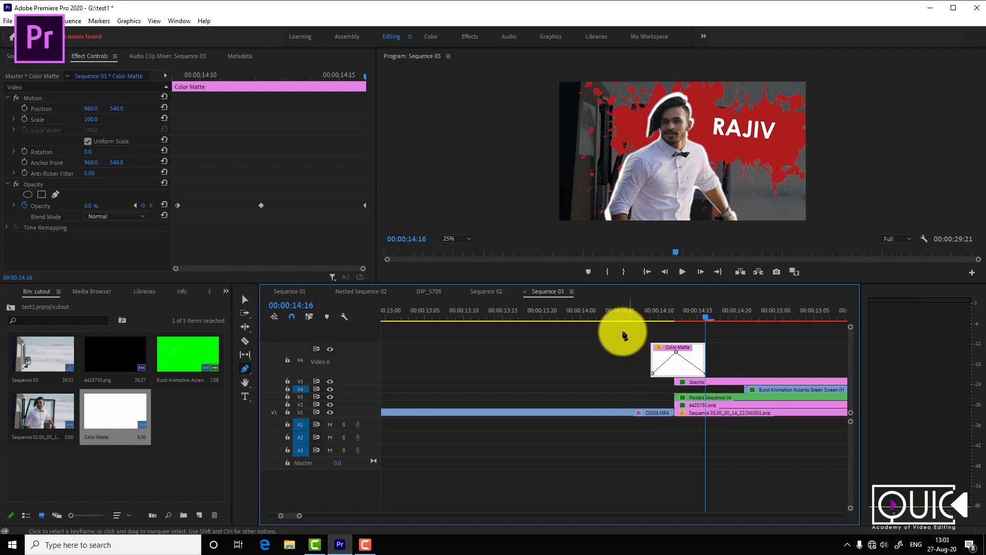
left_click(612, 317)
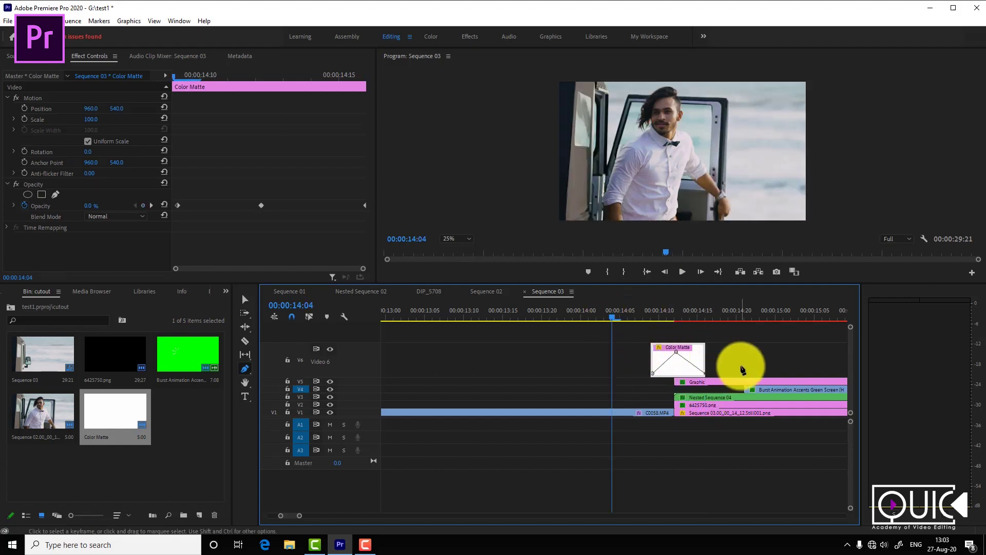
key("space")
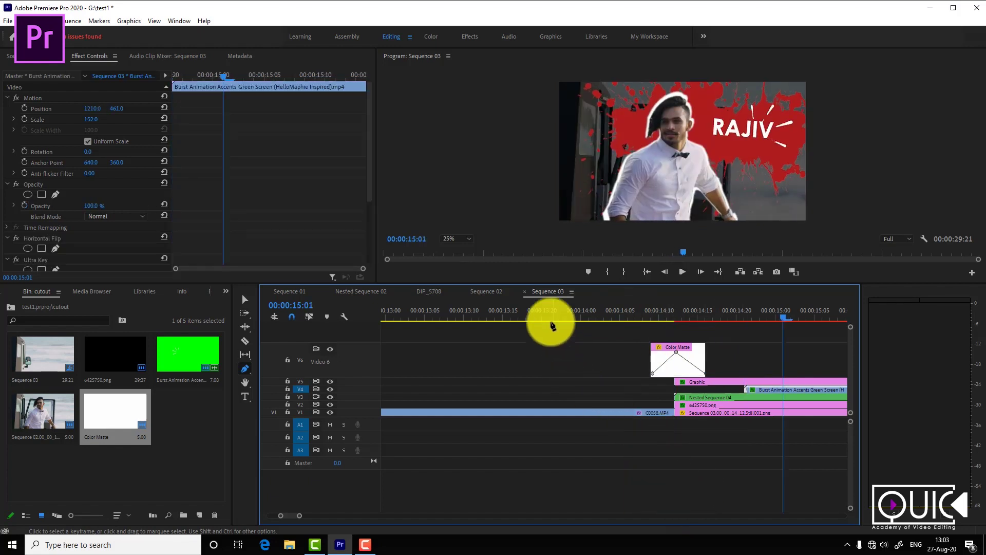
Replay the flash, zoom out, shrink V6 and select the flash matte with the Selection tool
left_click(552, 321)
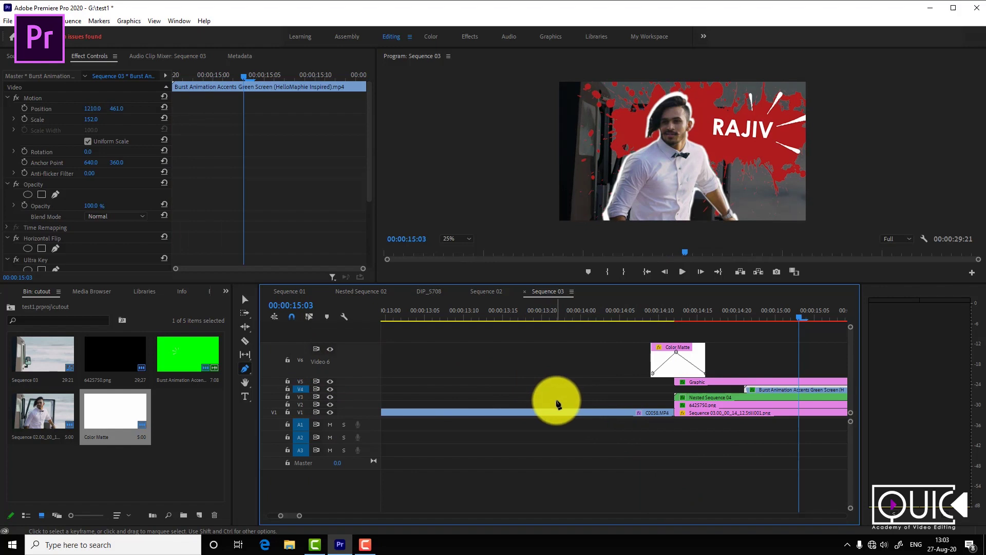
key("minus")
key("minus")
key("minus")
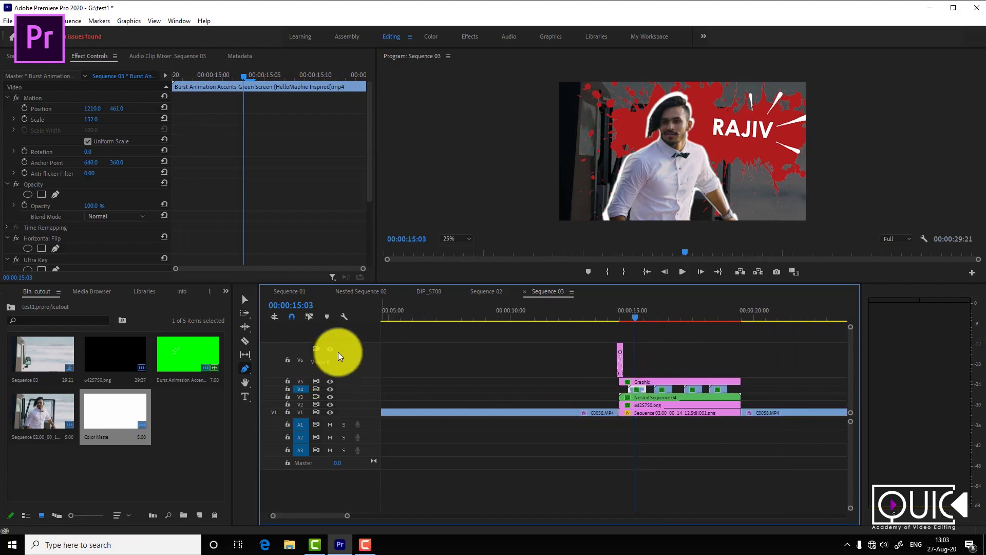
left_click_drag(348, 341, 353, 357)
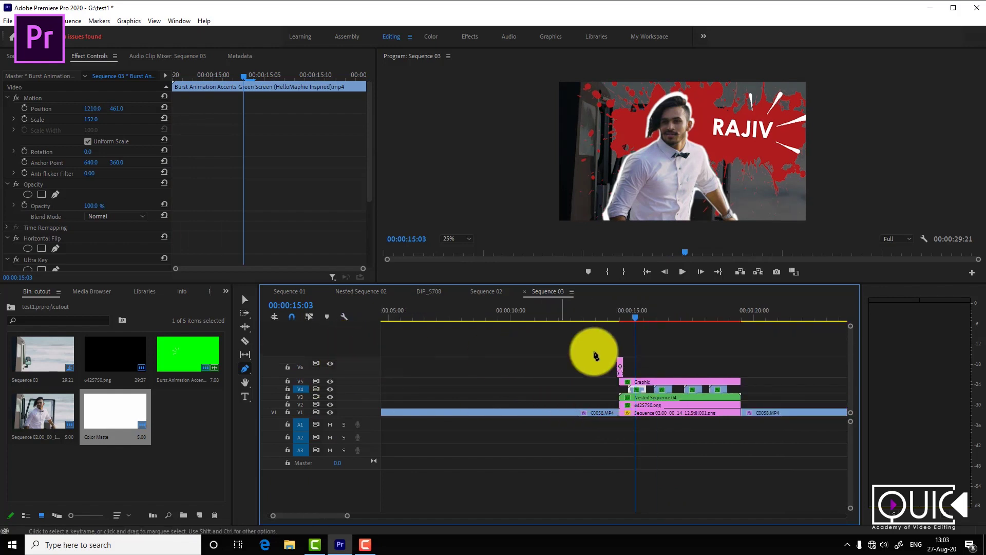
left_click(605, 370)
left_click(244, 299)
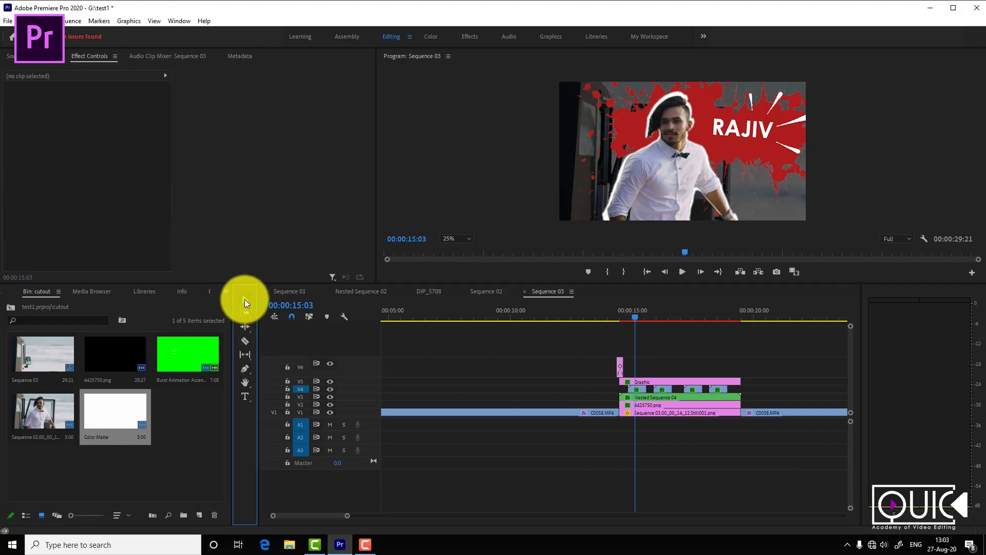
left_click_drag(653, 370, 598, 365)
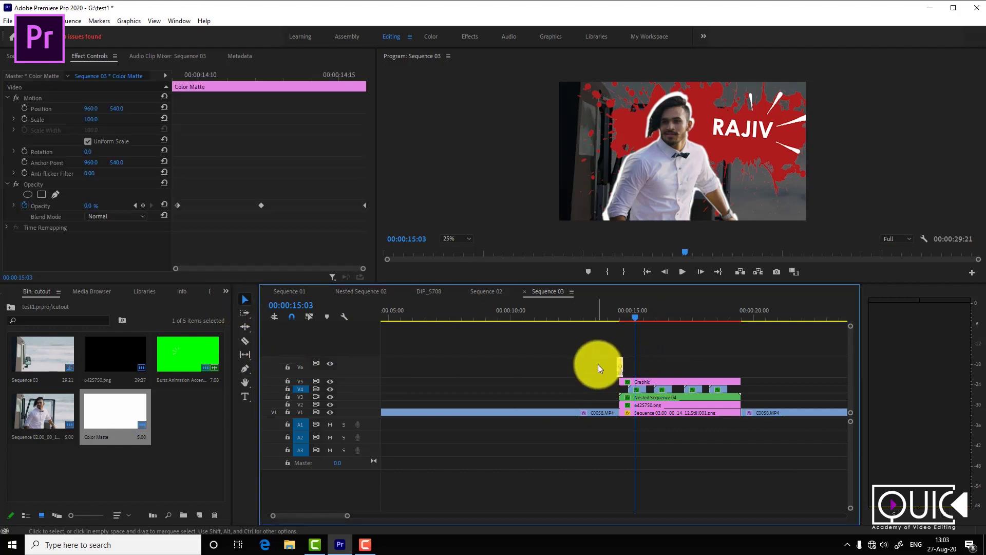
Target V6 and place a copy of the flash matte at the 19:11 edit point
left_click(734, 316)
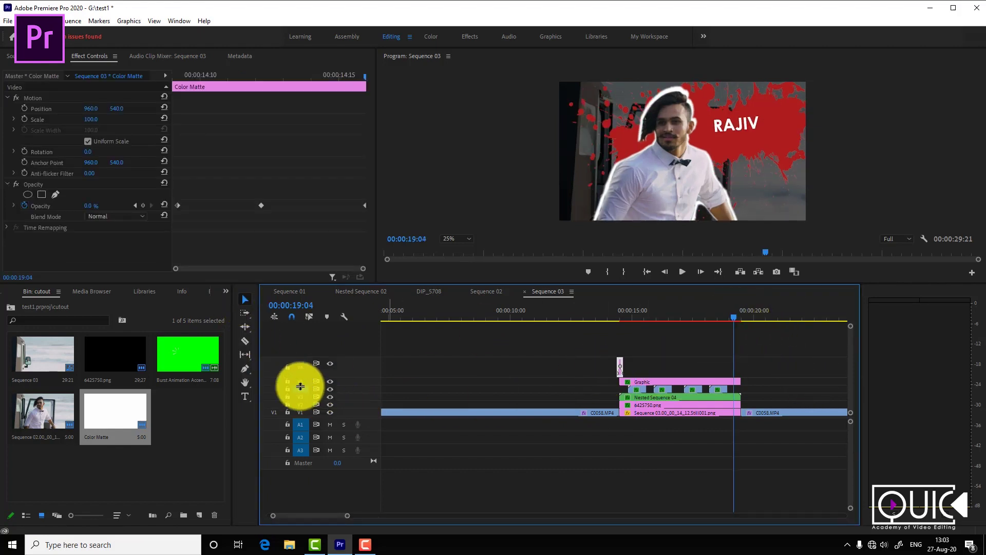
left_click(300, 364)
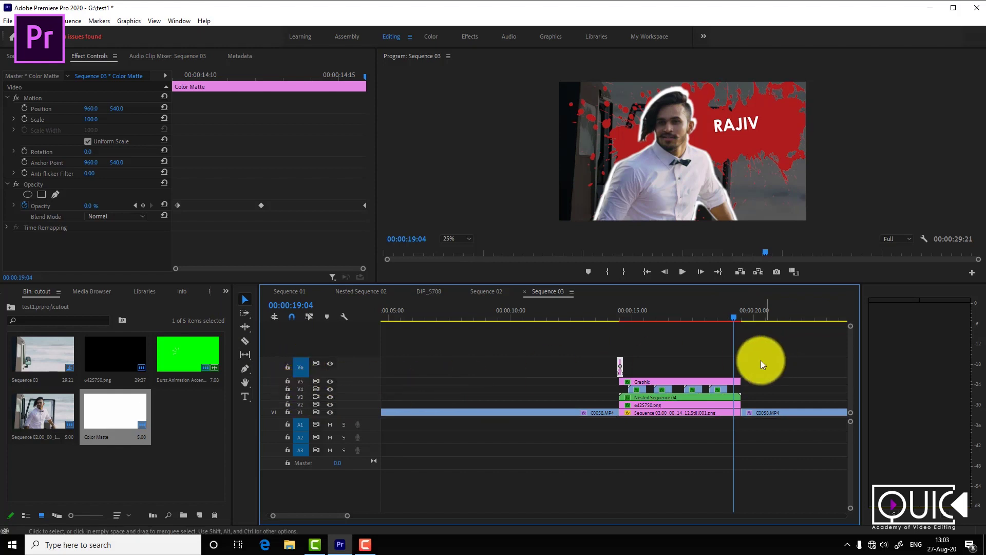
key("Down")
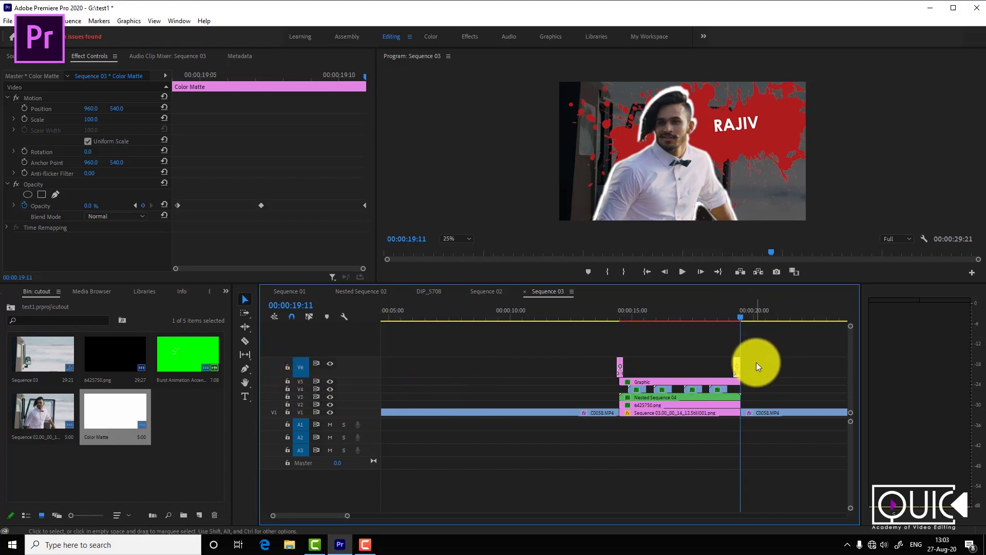
key("equal")
key("equal")
mouse_move(602, 362)
left_mouse_down()
mouse_move(653, 372)
mouse_move(643, 367)
mouse_move(670, 362)
left_mouse_up()
key("equal")
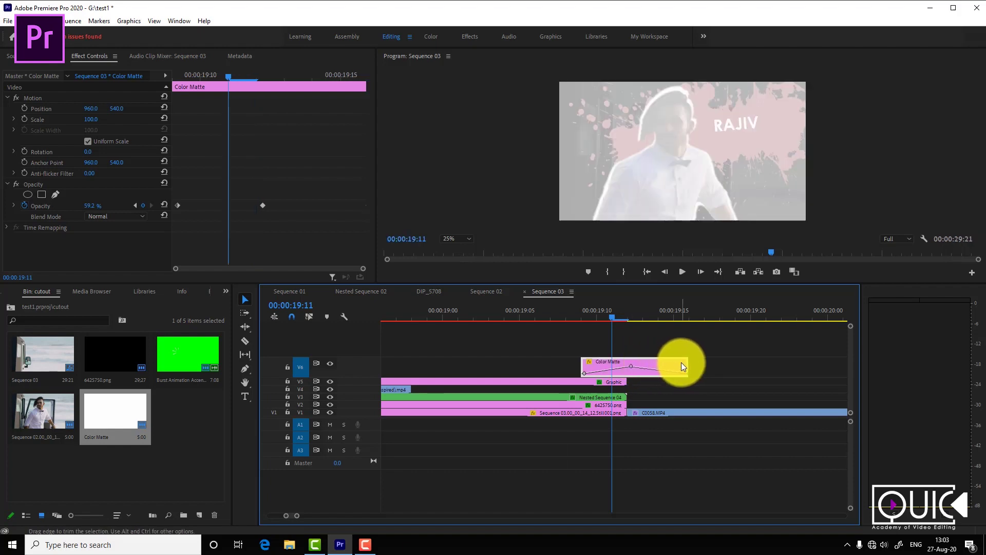
key("minus")
key("minus")
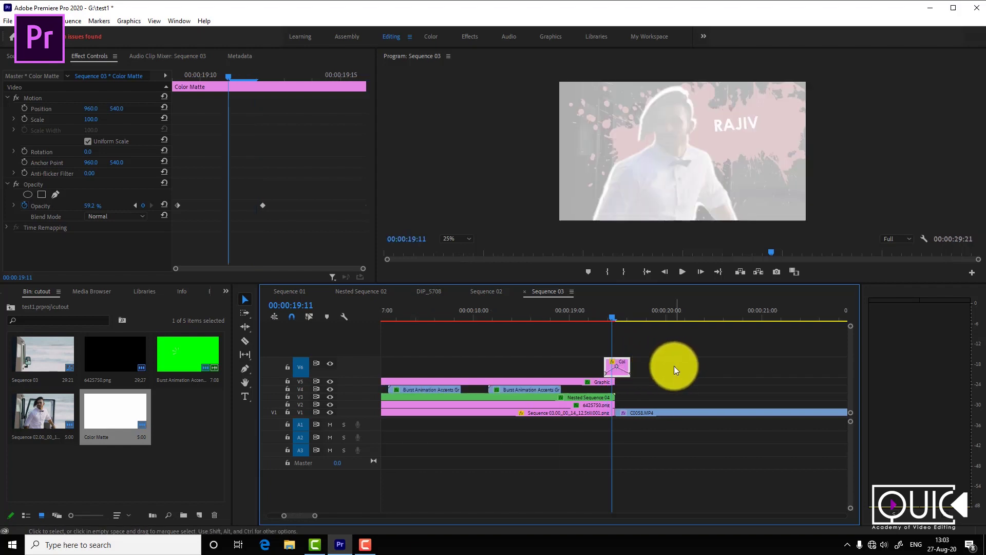
key("minus")
key("minus")
left_click(508, 318)
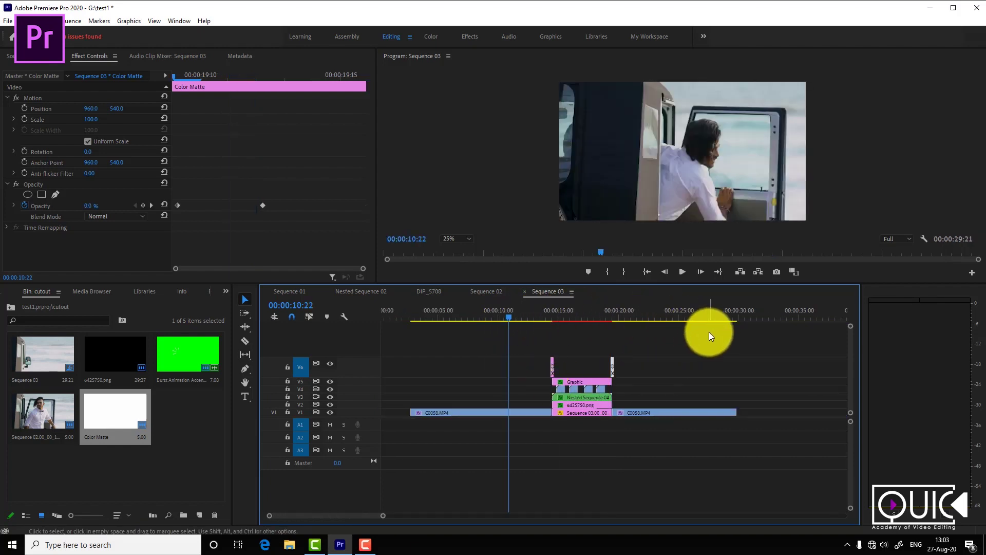
Enlarge the Program monitor, set its zoom to Fit, and play back Sequence 03
left_click(624, 202)
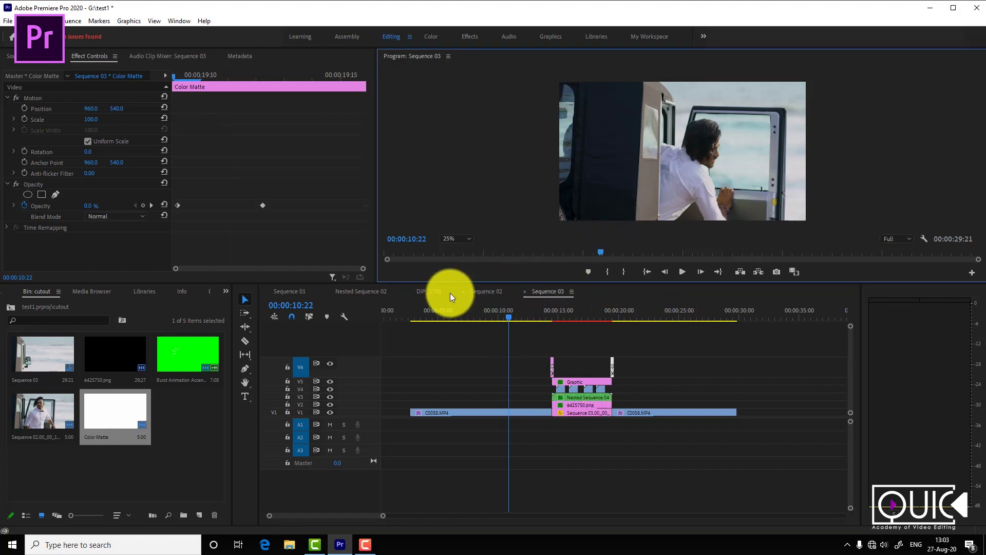
left_click_drag(455, 282, 469, 385)
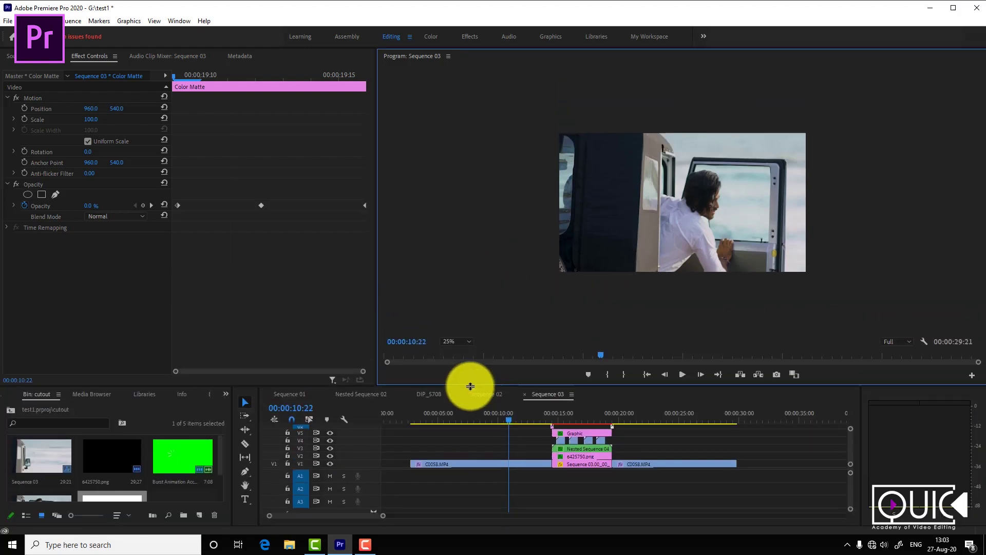
left_click(452, 342)
left_click(455, 333)
left_click(492, 440)
key("j")
key("j")
key("j")
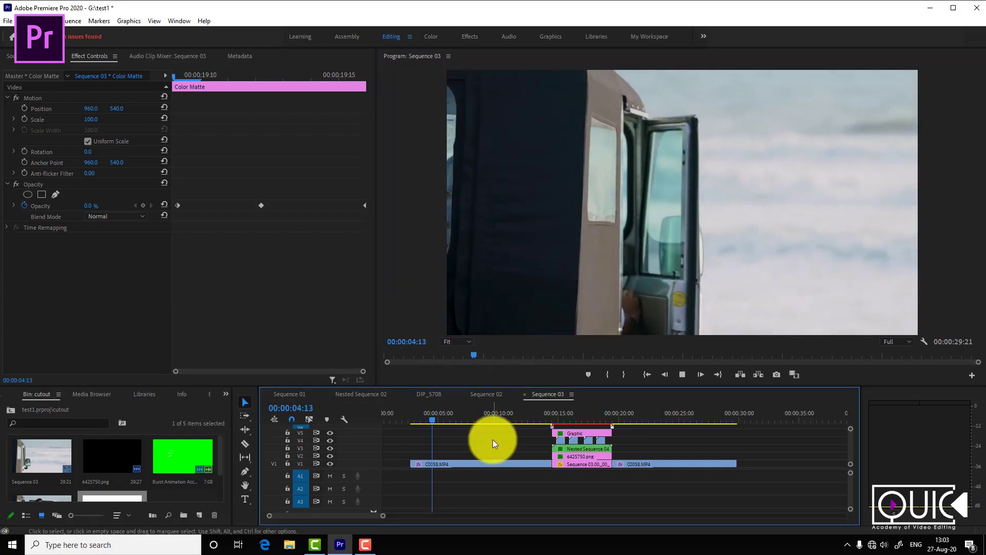